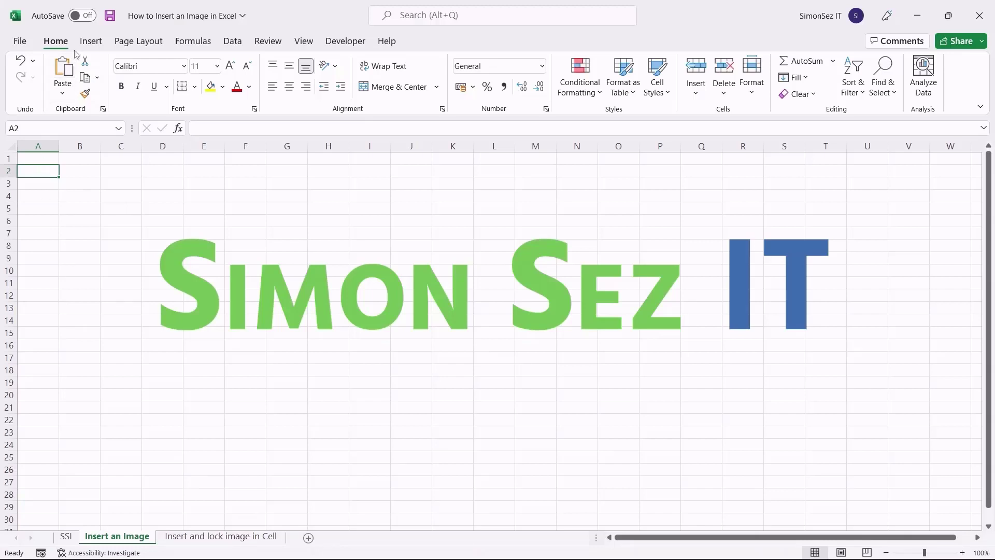
Step: Look at the picture files offered for insertion from this device, without inserting any
{"action": "left_click", "coordinate": [88, 44]}
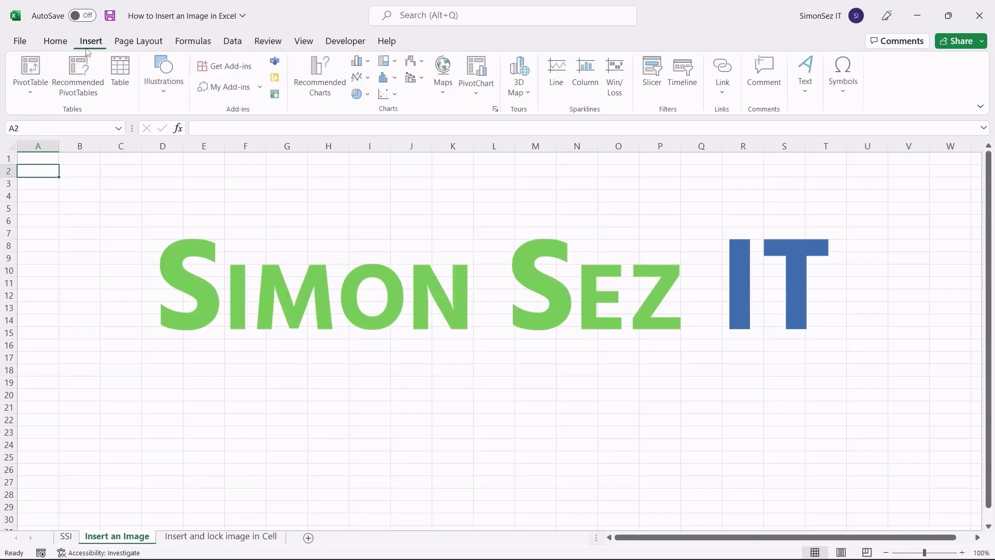
{"action": "left_click", "coordinate": [165, 88]}
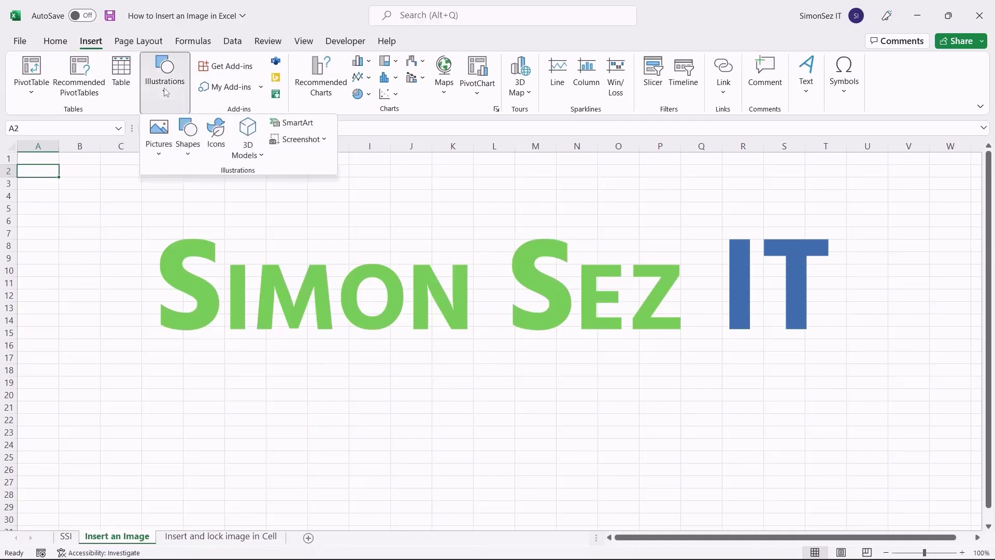
{"action": "left_click", "coordinate": [159, 150]}
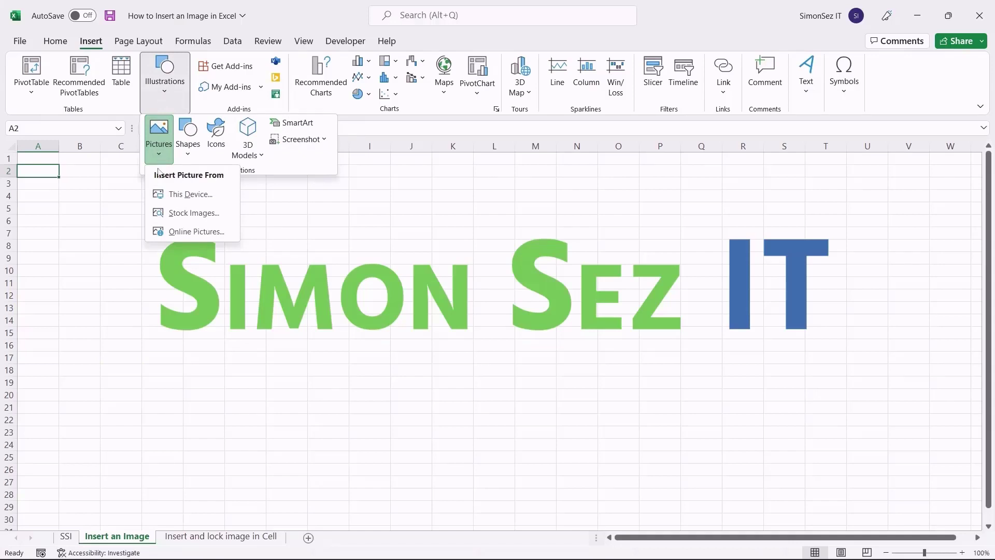
{"action": "left_click", "coordinate": [223, 197]}
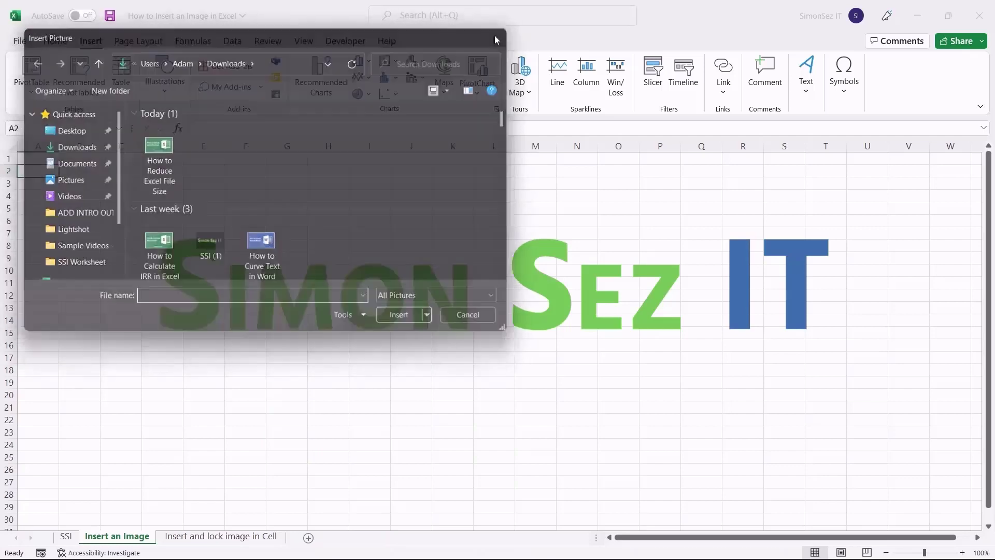
{"action": "left_click", "coordinate": [494, 39]}
Step: Browse the stock images offered for insertion and close the library without picking one
{"action": "left_click", "coordinate": [164, 78]}
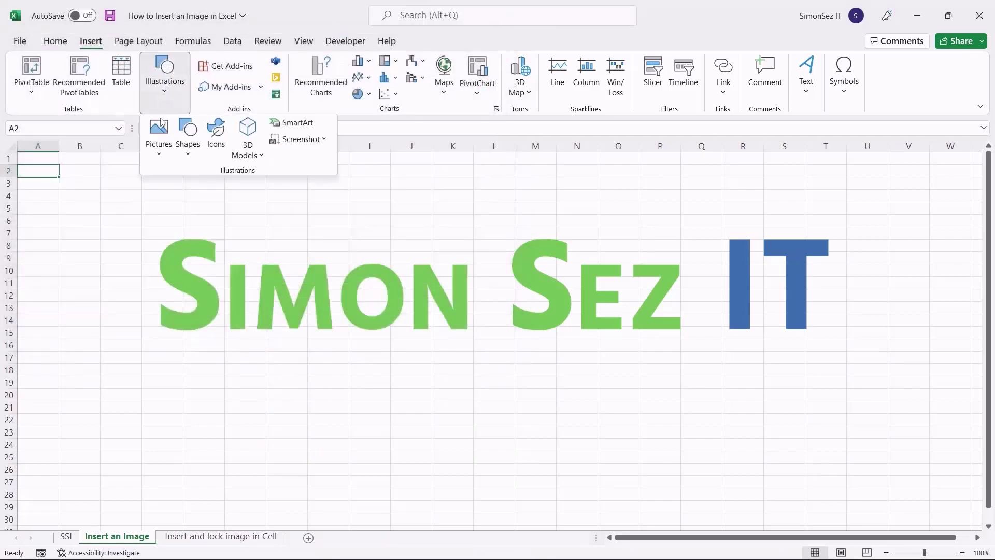
{"action": "left_click", "coordinate": [159, 138]}
{"action": "left_click", "coordinate": [219, 214]}
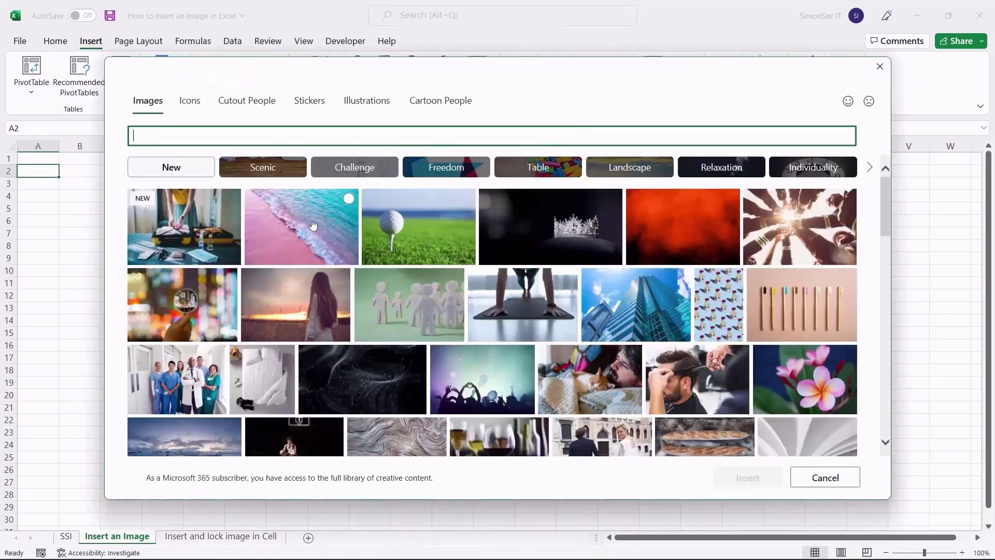
{"action": "scroll", "coordinate": [506, 303], "scroll_direction": "down", "scroll_amount": 2}
{"action": "scroll", "coordinate": [506, 303], "scroll_direction": "down", "scroll_amount": 2}
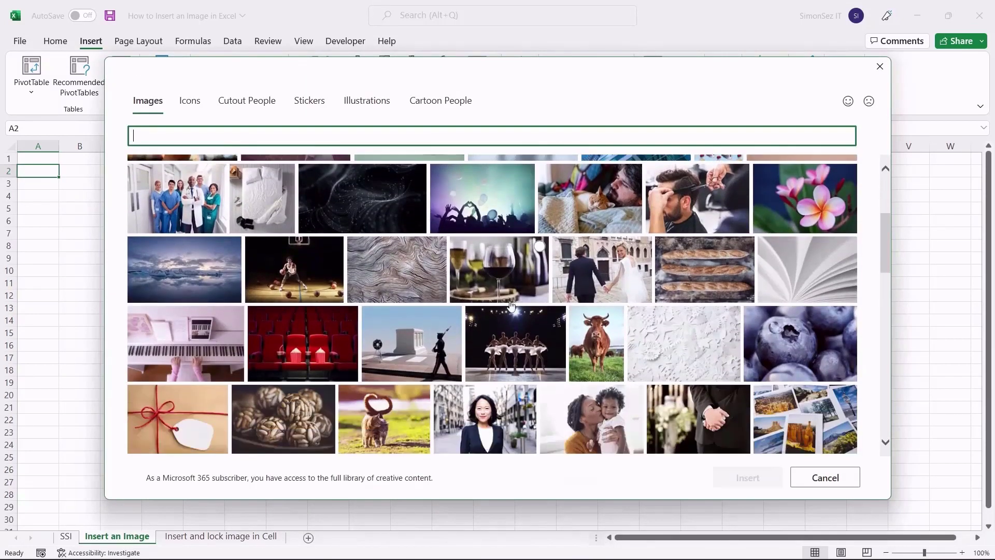
{"action": "scroll", "coordinate": [512, 306], "scroll_direction": "down", "scroll_amount": 1}
{"action": "scroll", "coordinate": [512, 306], "scroll_direction": "down", "scroll_amount": 3}
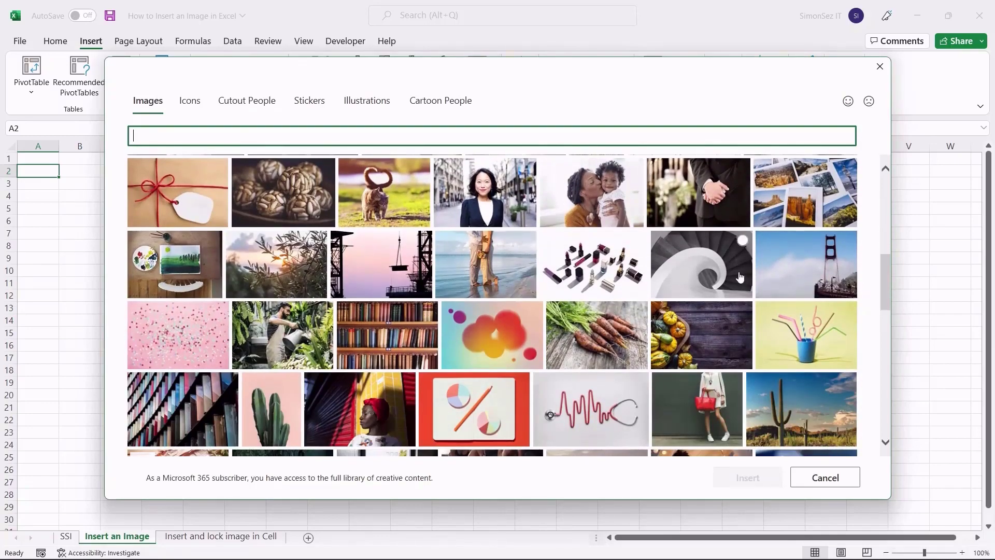
{"action": "left_click", "coordinate": [875, 74]}
Step: Browse the online picture categories offered for insertion and leave them without picking one
{"action": "left_click", "coordinate": [167, 83]}
{"action": "left_click", "coordinate": [167, 152]}
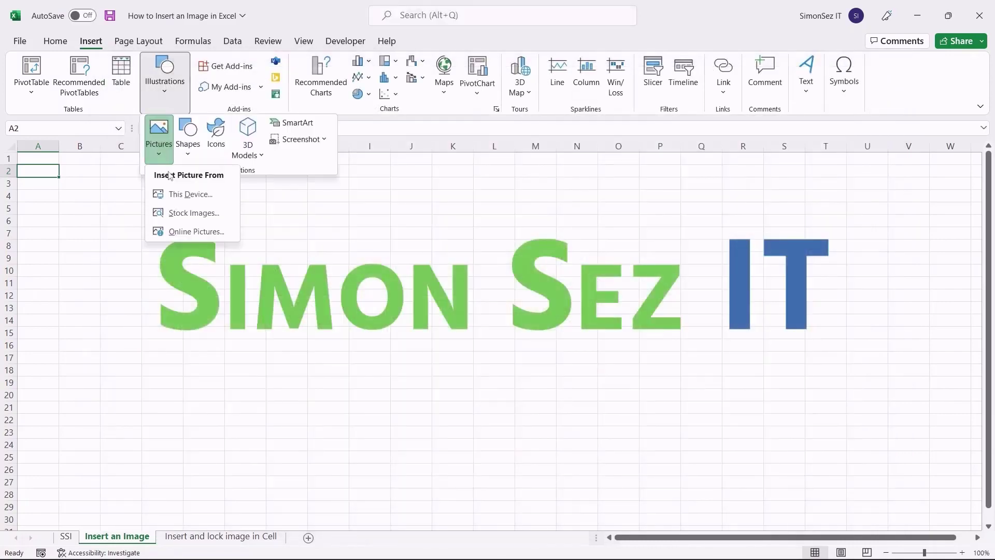
{"action": "left_click", "coordinate": [222, 234]}
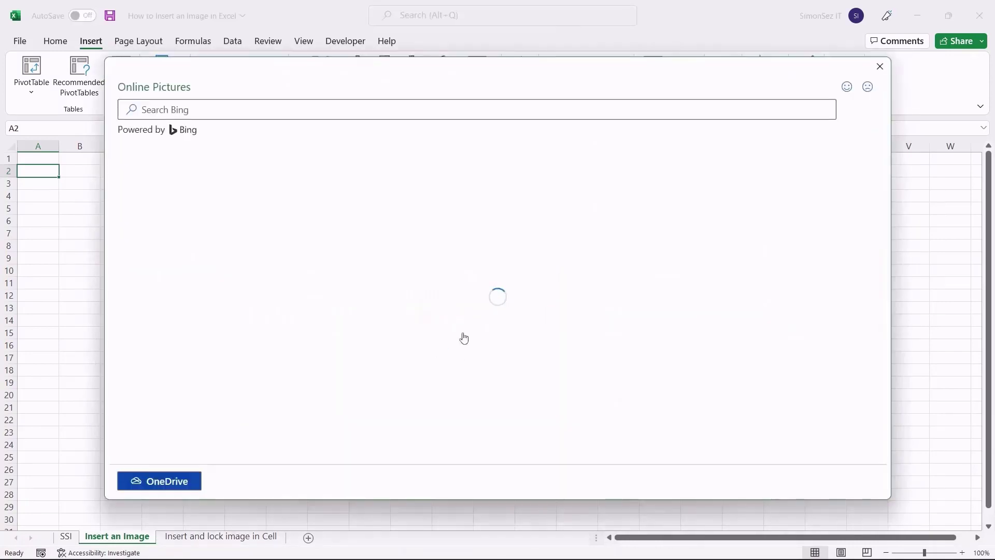
{"action": "scroll", "coordinate": [668, 269], "scroll_direction": "down", "scroll_amount": 3}
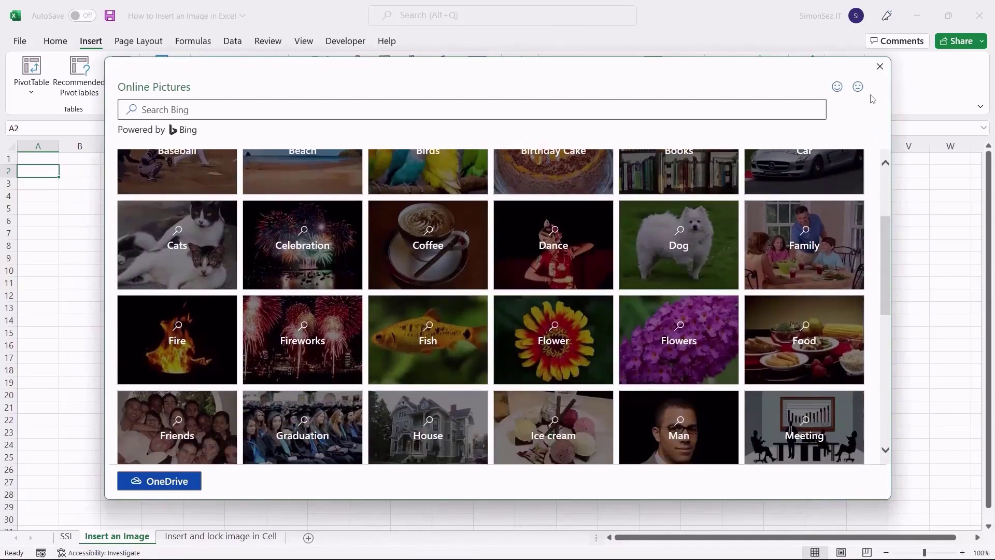
{"action": "left_click", "coordinate": [880, 67]}
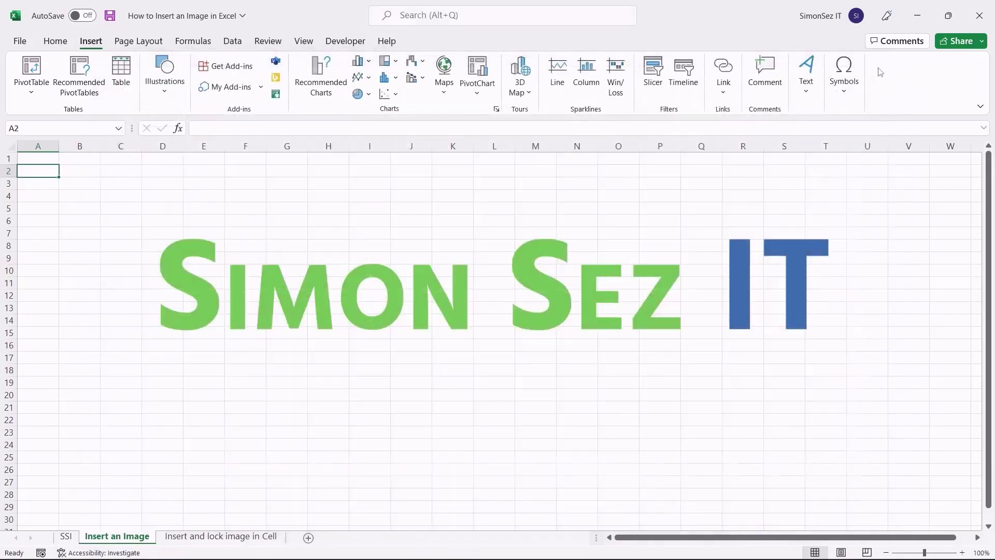
Step: Move the logo picture down about two rows, shrink it to about 26.6 cm wide, and show its picture formatting options
{"action": "left_click", "coordinate": [491, 291]}
{"action": "left_click_drag", "start_coordinate": [497, 303], "coordinate": [497, 326]}
{"action": "left_click_drag", "start_coordinate": [160, 260], "coordinate": [178, 264]}
{"action": "left_click_drag", "start_coordinate": [474, 289], "coordinate": [459, 287]}
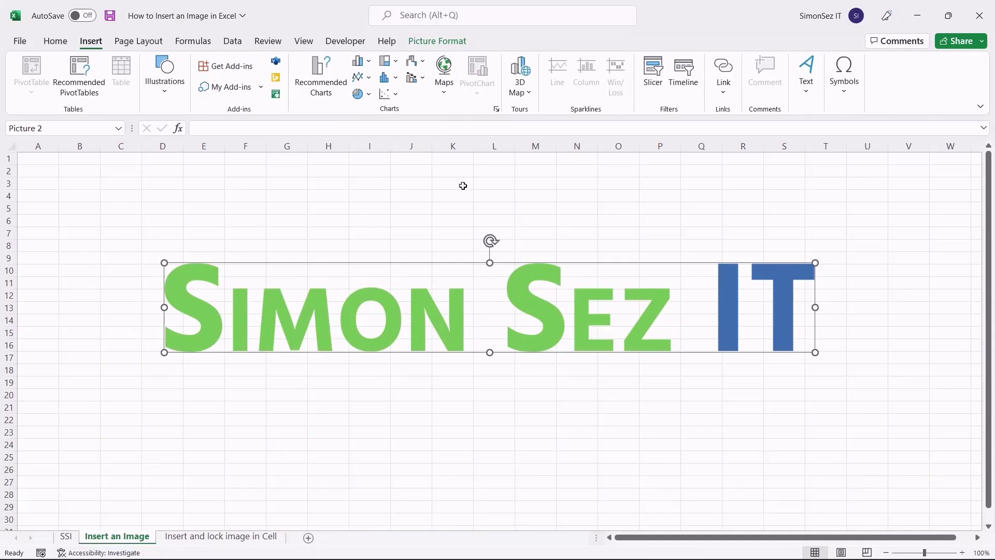
{"action": "left_click", "coordinate": [442, 45]}
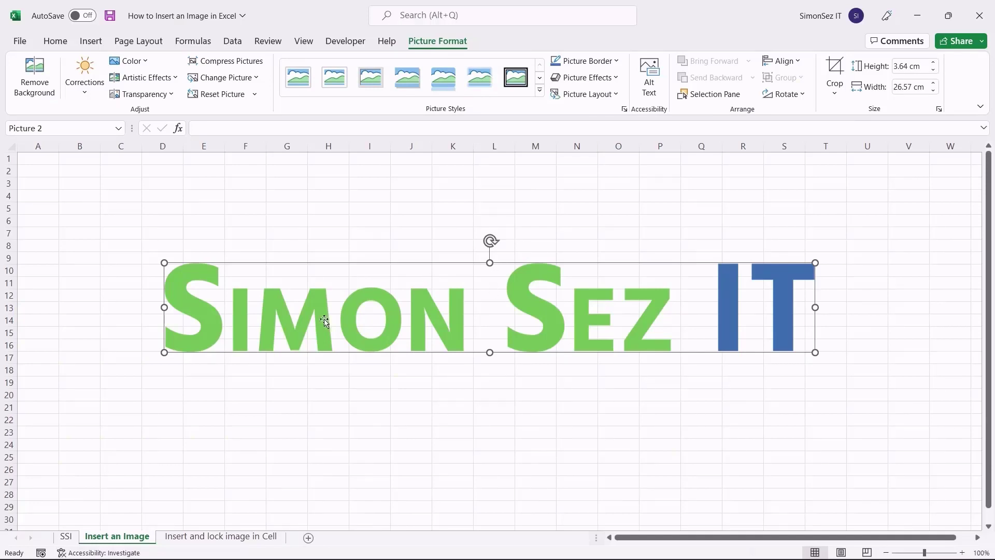
Step: On the "Insert and lock image in Cell" sheet, make row 3 taller and fit the Nike logo inside cell B3
{"action": "left_click", "coordinate": [217, 539]}
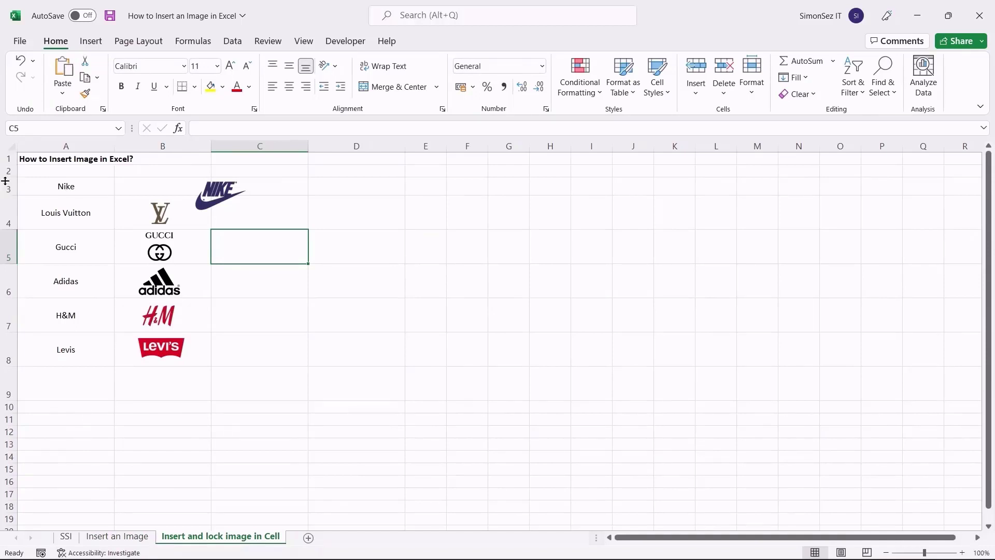
{"action": "left_click_drag", "start_coordinate": [9, 177], "coordinate": [9, 215]}
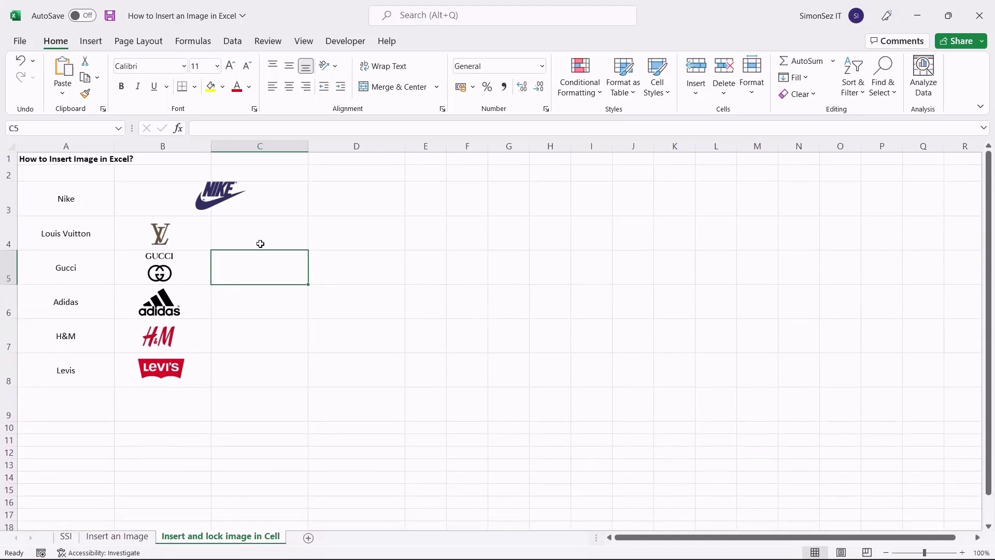
{"action": "left_click", "coordinate": [223, 192]}
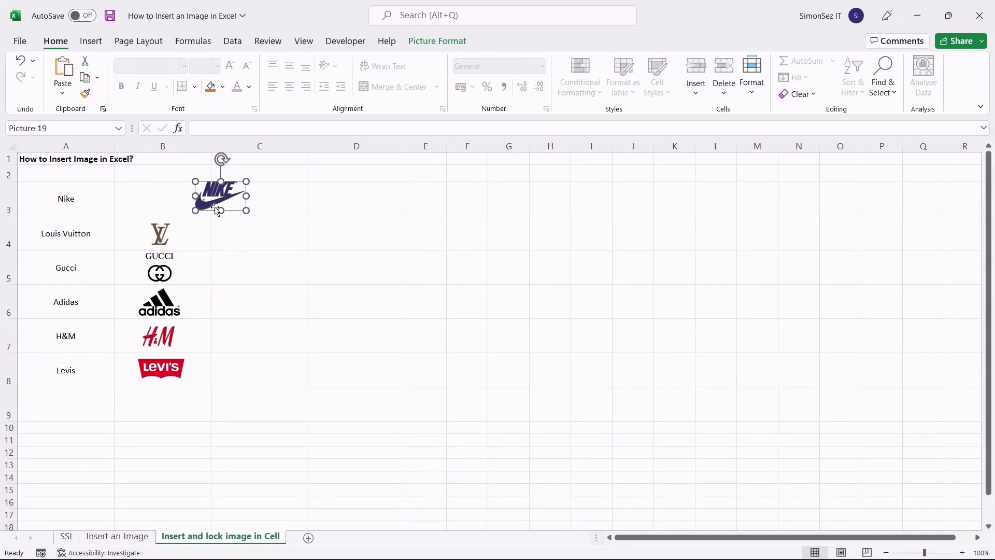
{"action": "left_click_drag", "start_coordinate": [246, 210], "coordinate": [167, 197]}
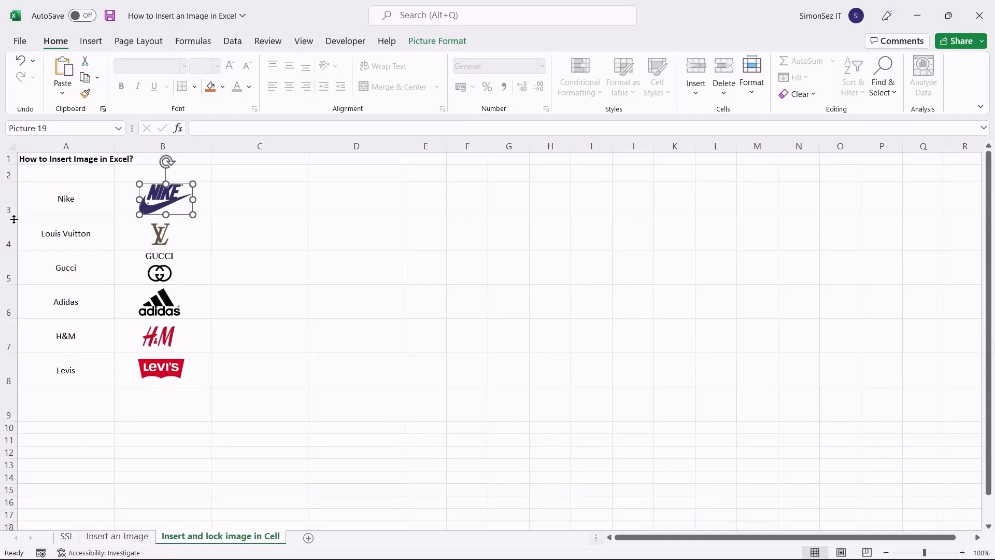
{"action": "mouse_move", "coordinate": [14, 216]}
{"action": "left_mouse_down"}
{"action": "mouse_move", "coordinate": [11, 205]}
{"action": "mouse_move", "coordinate": [10, 218]}
{"action": "left_mouse_up"}
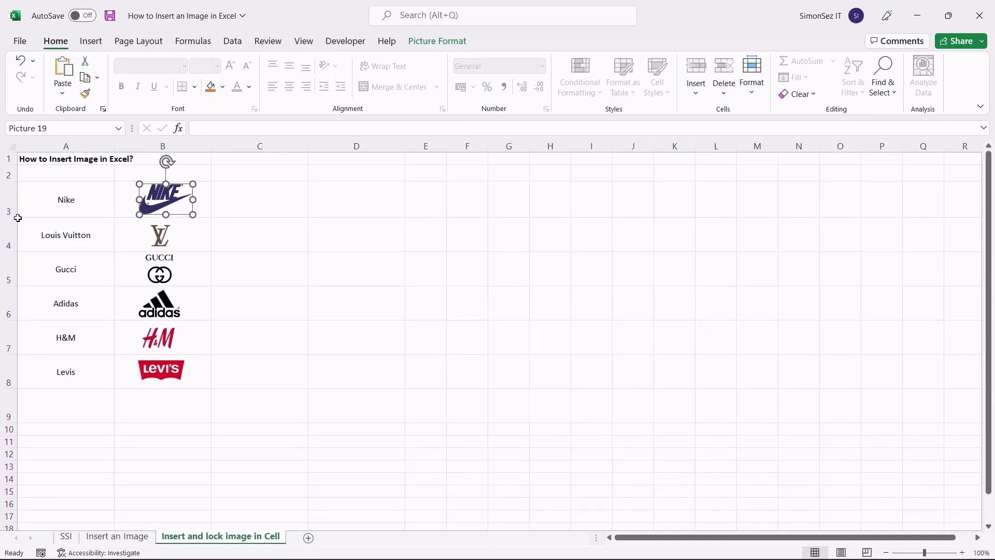
Step: Check the Nike logo's placement properties for the "Move and size with cells" option
{"action": "right_click", "coordinate": [163, 196]}
{"action": "left_click", "coordinate": [223, 487]}
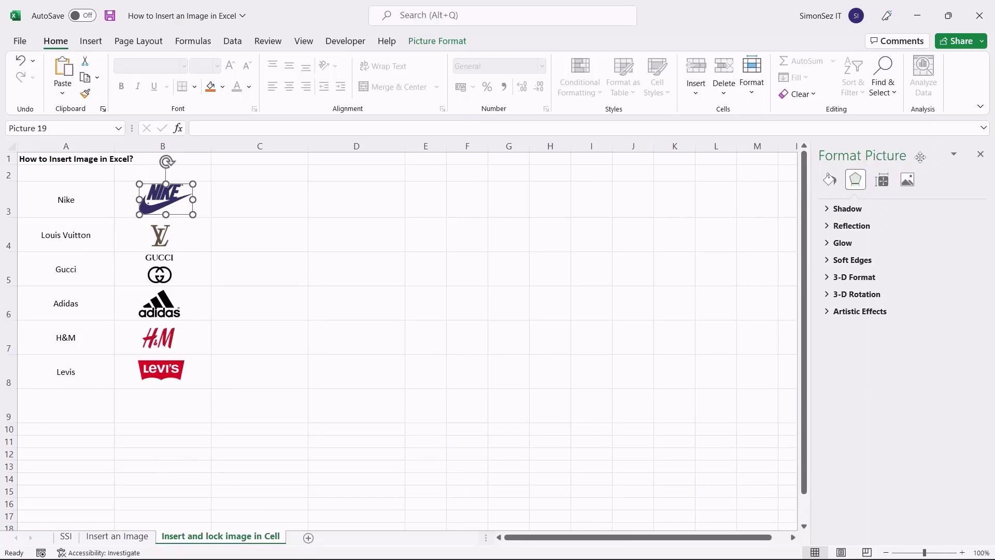
{"action": "left_click", "coordinate": [883, 182]}
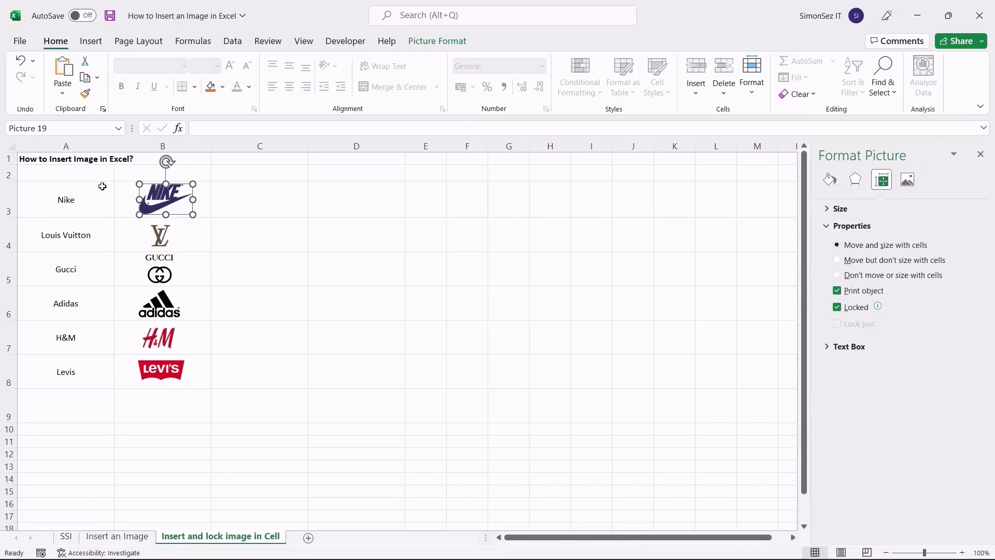
{"action": "left_click", "coordinate": [979, 154]}
Step: Make row 3 slightly taller and column B slightly narrower to test the logo's placement, and return to the SSI sheet
{"action": "mouse_move", "coordinate": [15, 217]}
{"action": "left_mouse_down"}
{"action": "mouse_move", "coordinate": [9, 211]}
{"action": "mouse_move", "coordinate": [9, 220]}
{"action": "left_mouse_up"}
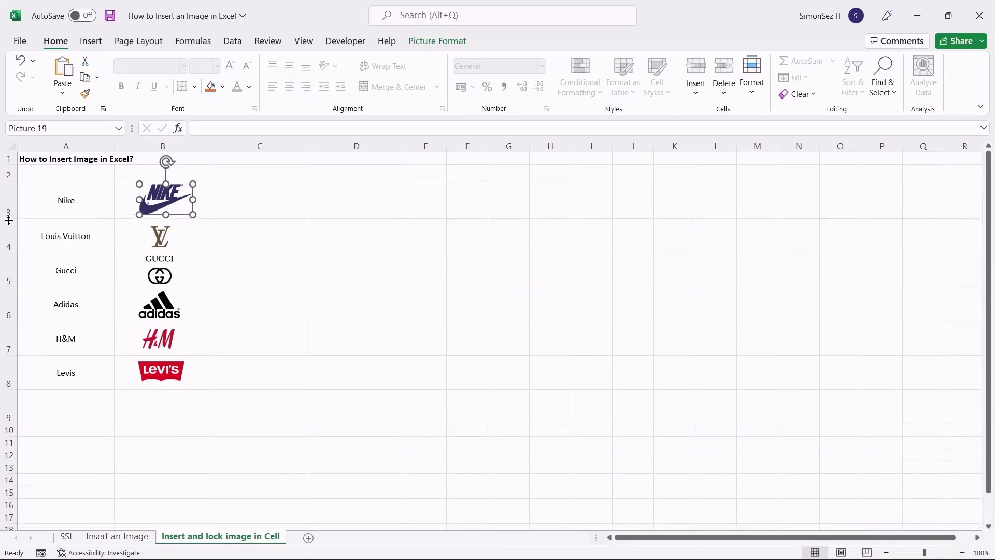
{"action": "left_click_drag", "start_coordinate": [211, 146], "coordinate": [207, 146]}
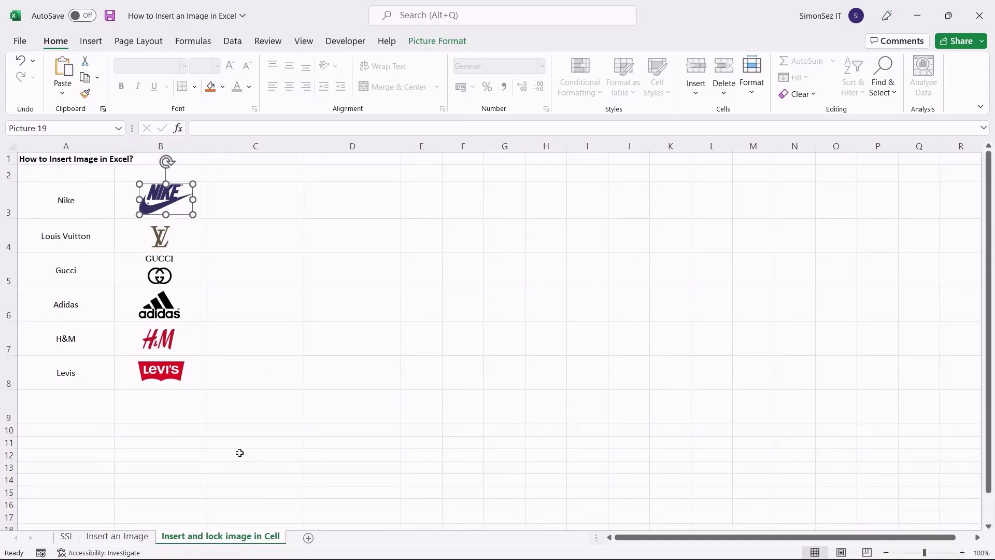
{"action": "left_click", "coordinate": [253, 407]}
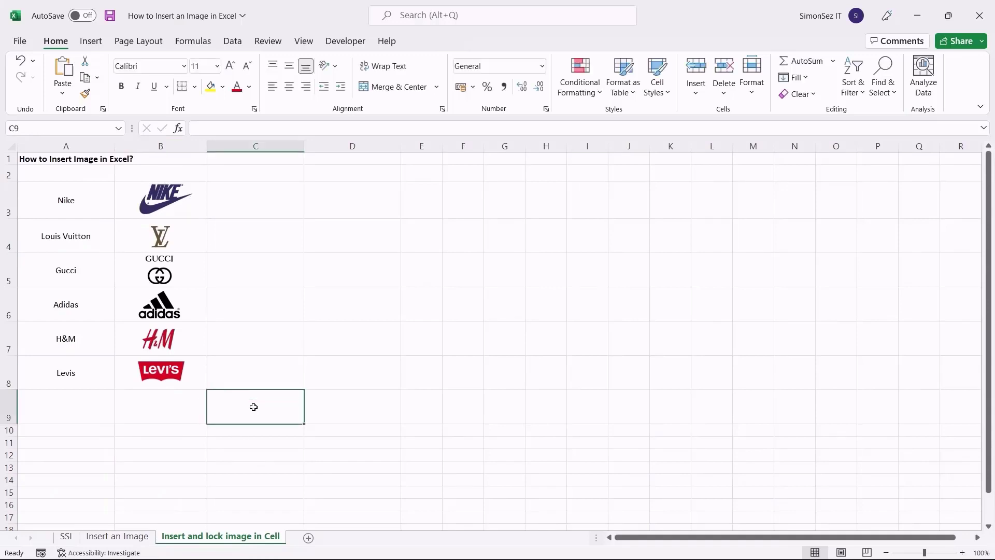
{"action": "left_click", "coordinate": [66, 537]}
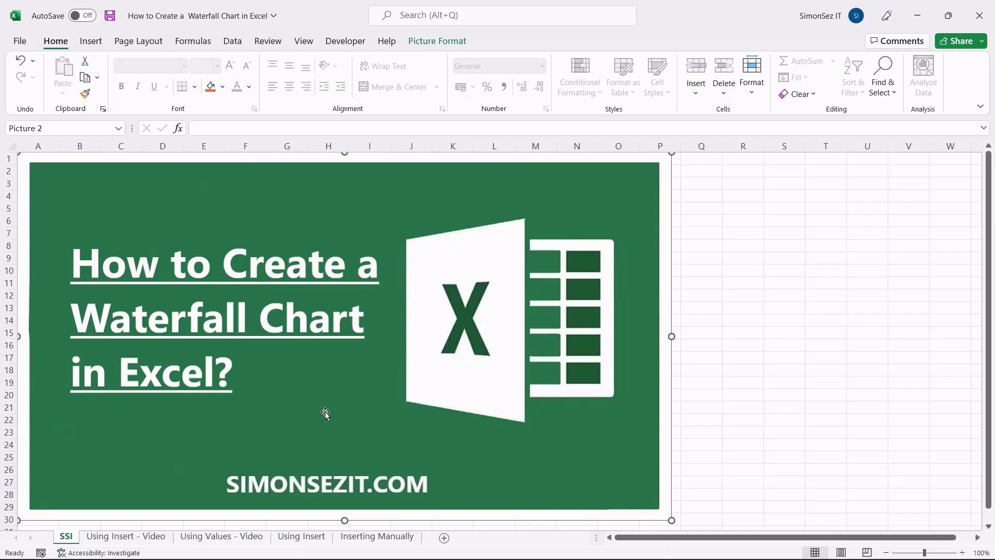
Step: On the "Using Insert - Video" sheet, insert a Waterfall chart from the Month and Sales Flow data in A5:B18
{"action": "left_click", "coordinate": [138, 538]}
{"action": "left_click", "coordinate": [216, 420]}
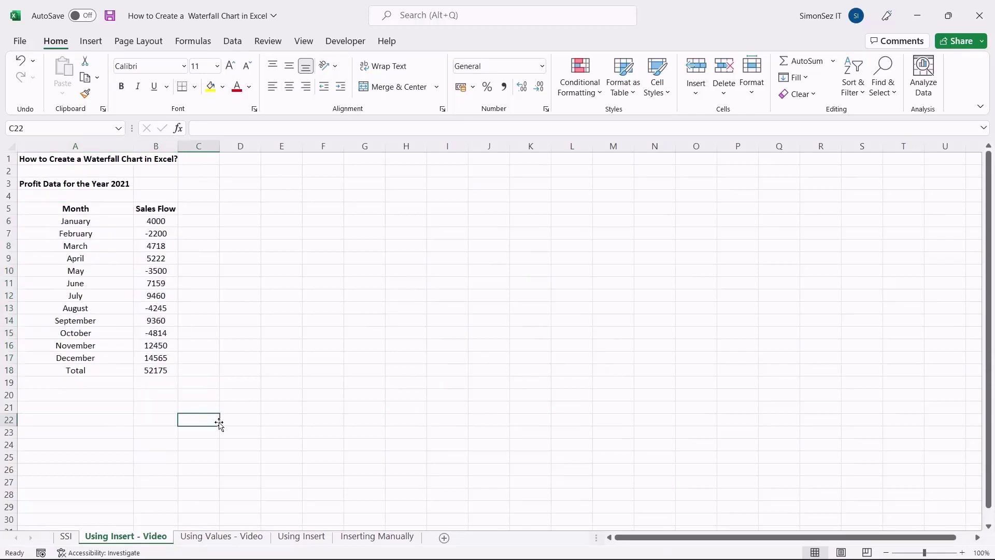
{"action": "left_click_drag", "start_coordinate": [68, 208], "coordinate": [145, 369]}
{"action": "left_click", "coordinate": [91, 44]}
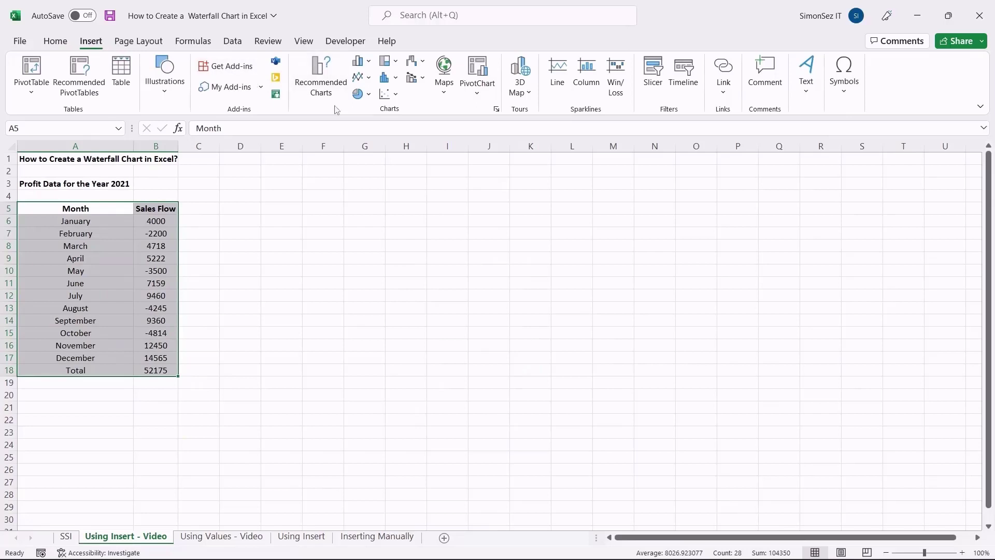
{"action": "left_click", "coordinate": [421, 63]}
{"action": "left_click", "coordinate": [422, 104]}
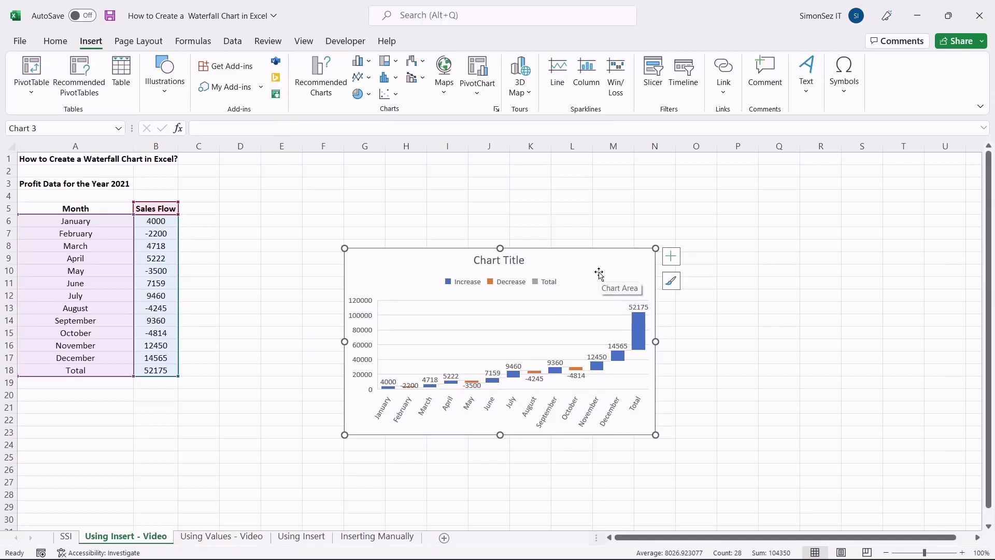
Step: Enlarge the waterfall chart to cover about columns E to Q and rows 4 to 28
{"action": "left_click_drag", "start_coordinate": [656, 249], "coordinate": [718, 183]}
{"action": "left_click_drag", "start_coordinate": [710, 435], "coordinate": [806, 475]}
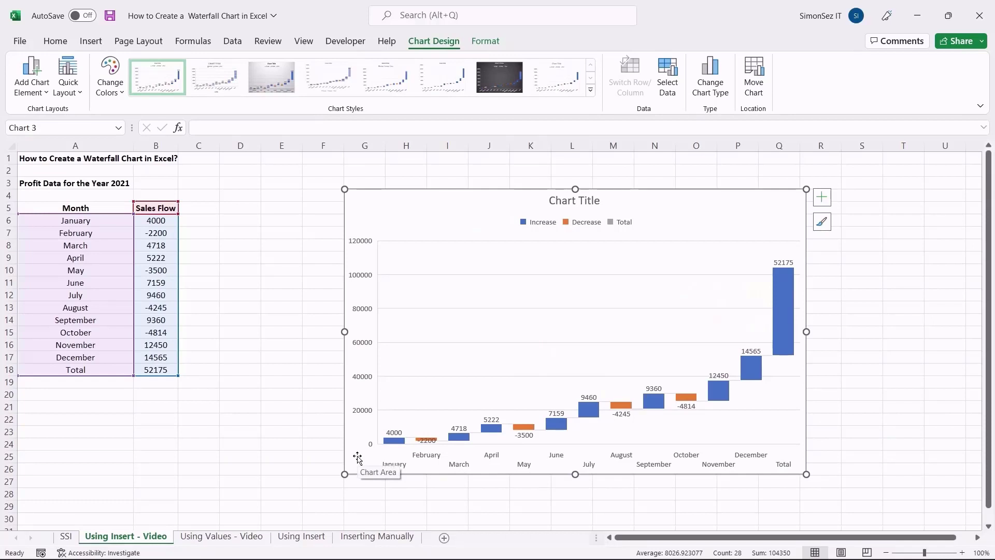
{"action": "left_click_drag", "start_coordinate": [345, 474], "coordinate": [267, 501]}
Step: Set the waterfall chart's Total column as a total and close the data point formatting
{"action": "double_click", "coordinate": [782, 334]}
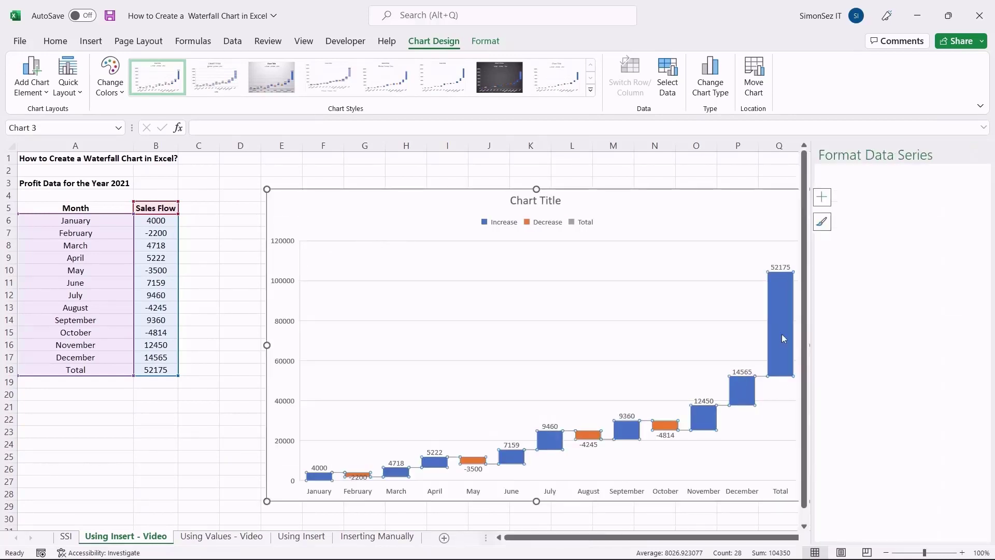
{"action": "left_click", "coordinate": [781, 334]}
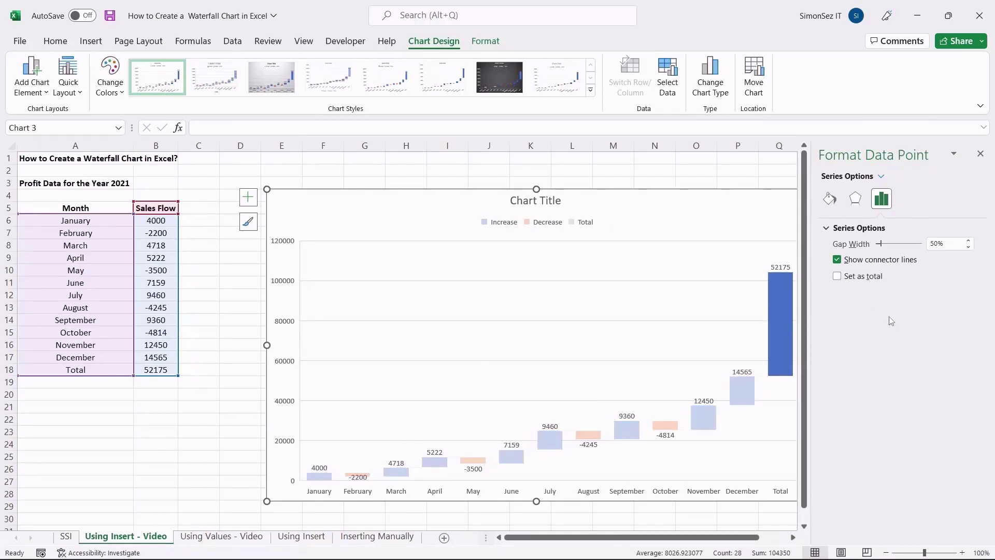
{"action": "left_click", "coordinate": [836, 277]}
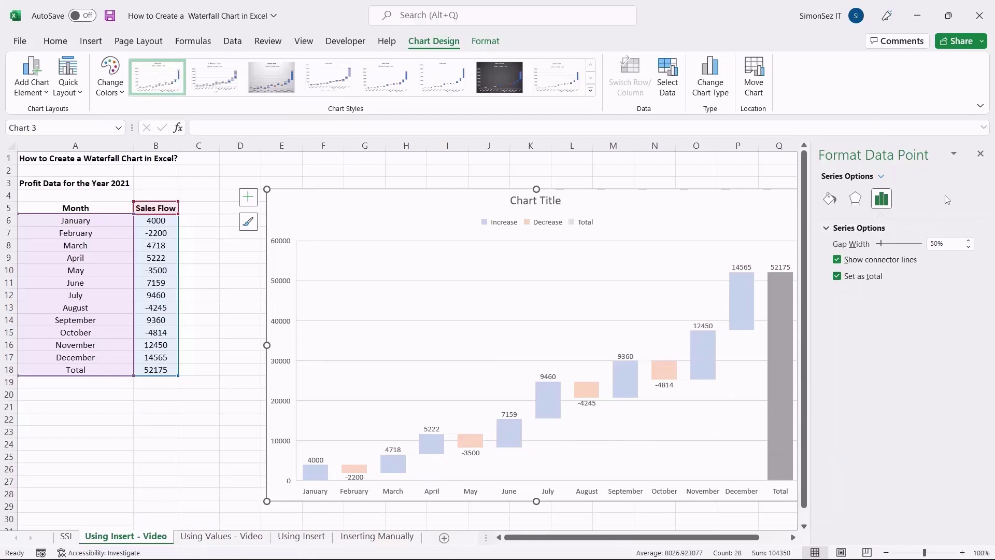
{"action": "left_click", "coordinate": [981, 154]}
{"action": "left_click", "coordinate": [233, 381]}
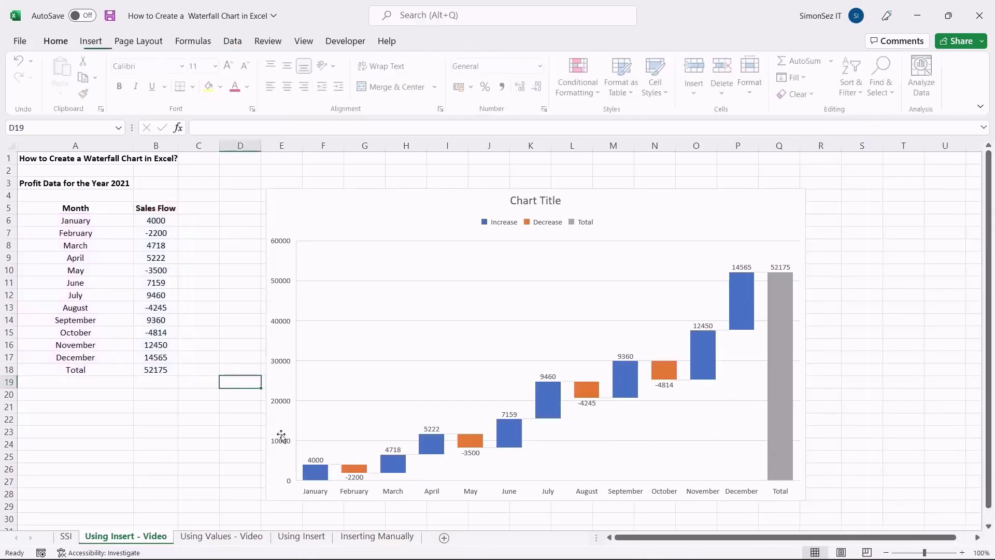
Step: On the "Using Values - Video" sheet, fill the Decrease and Increase formulas from C6 and D6 down to row 18
{"action": "left_click", "coordinate": [221, 537]}
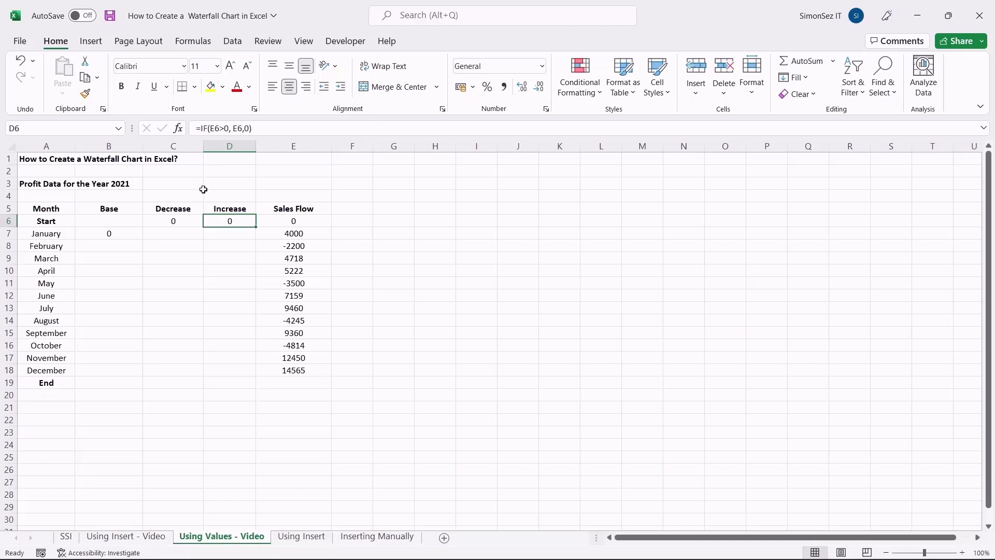
{"action": "left_click", "coordinate": [185, 221]}
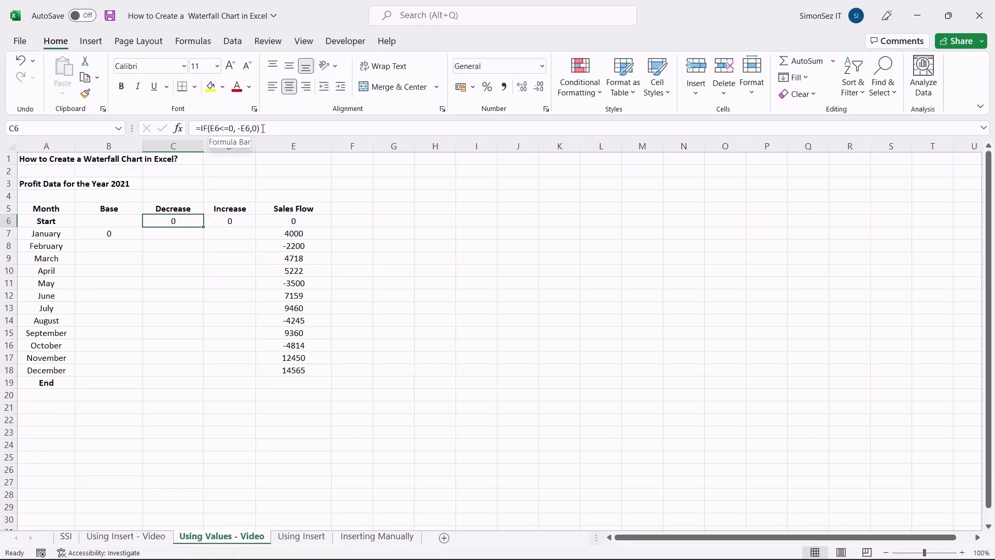
{"action": "left_click_drag", "start_coordinate": [204, 227], "coordinate": [198, 379]}
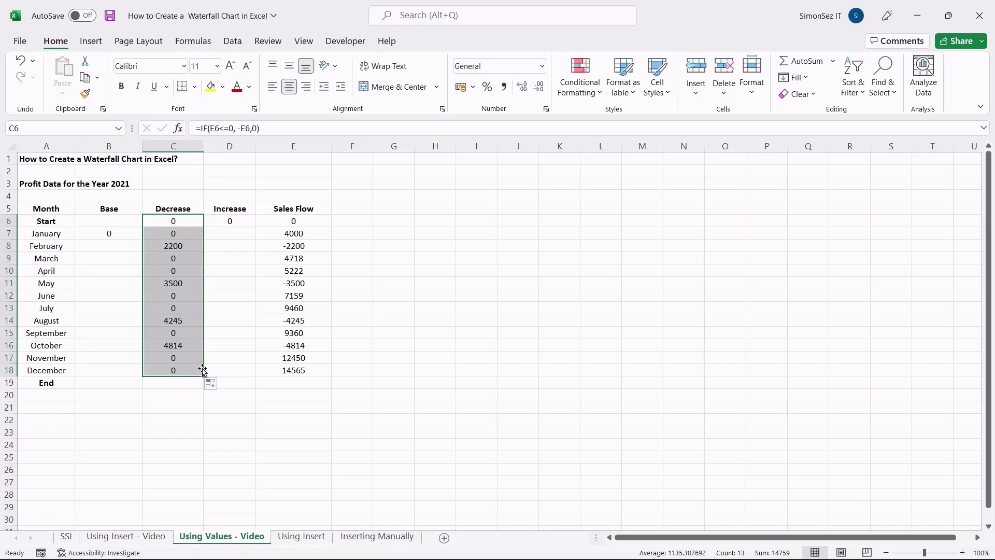
{"action": "left_click_drag", "start_coordinate": [233, 219], "coordinate": [263, 374]}
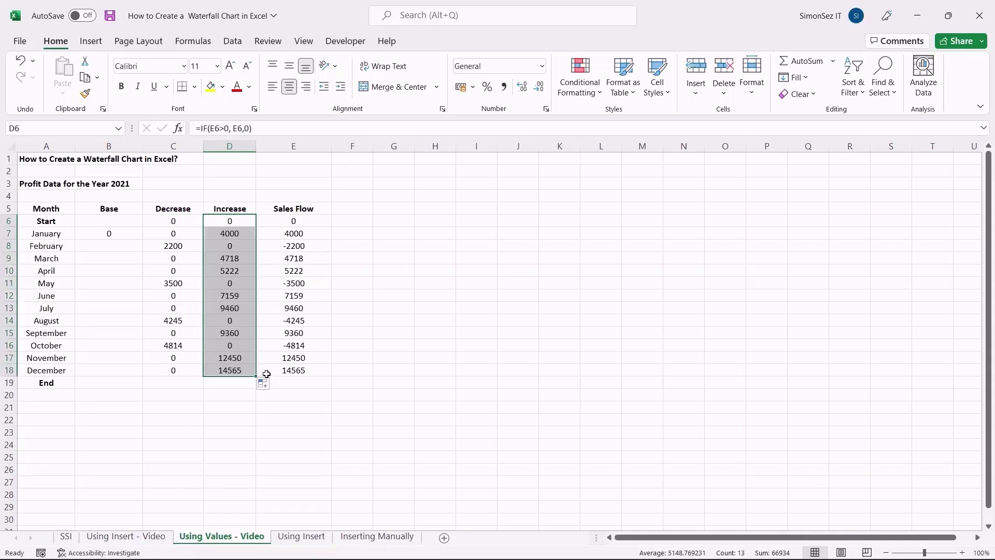
Step: Copy the Base formula in B7 down to the End row in B19 and deselect the range
{"action": "left_click", "coordinate": [121, 234]}
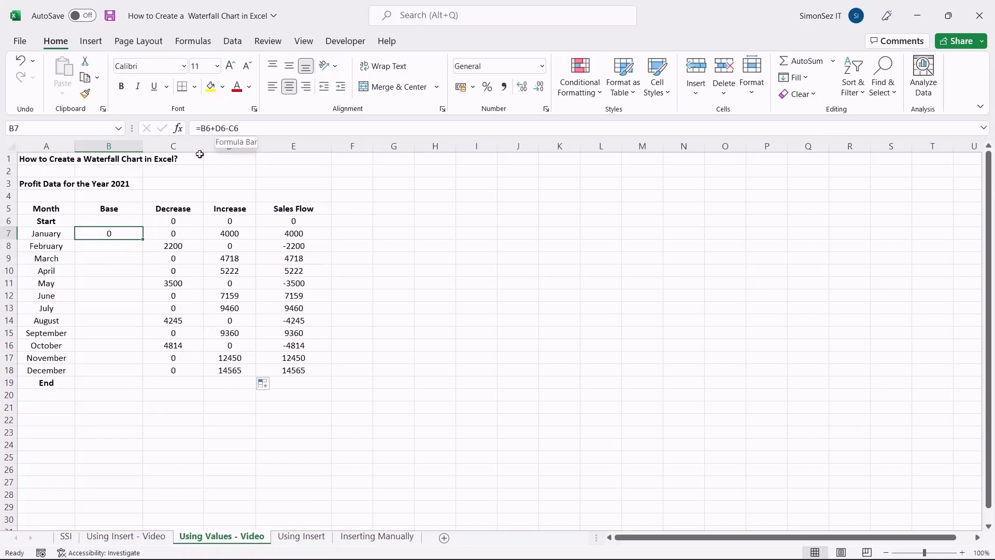
{"action": "left_click_drag", "start_coordinate": [143, 241], "coordinate": [144, 388]}
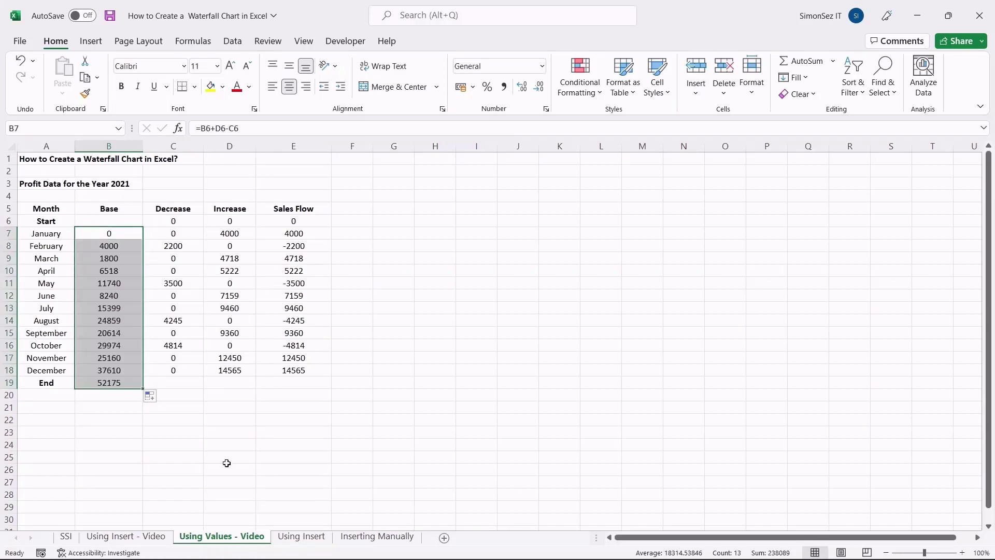
{"action": "left_click", "coordinate": [142, 430]}
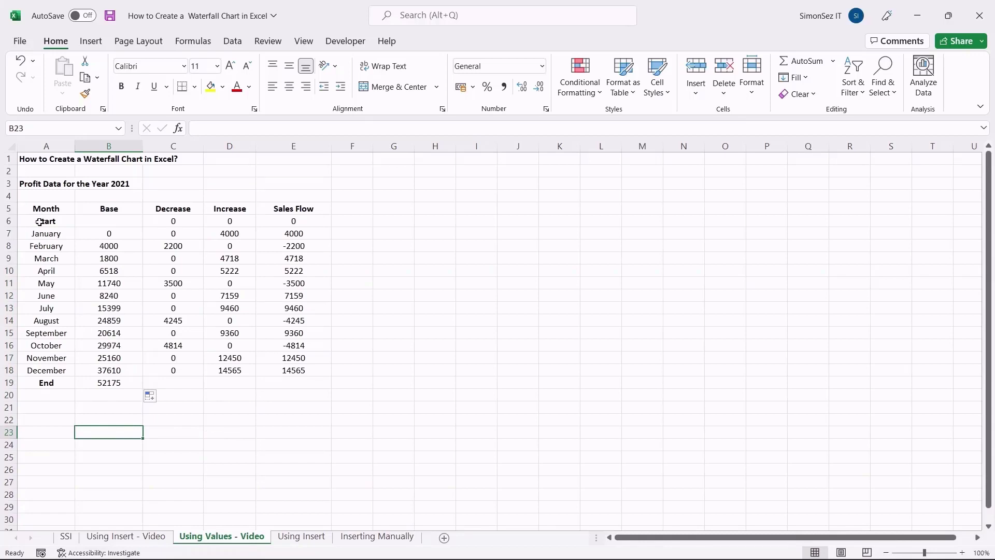
Step: Insert a 2-D stacked column chart from the Month, Base, Decrease and Increase data in A6:D19
{"action": "left_click_drag", "start_coordinate": [37, 221], "coordinate": [220, 384]}
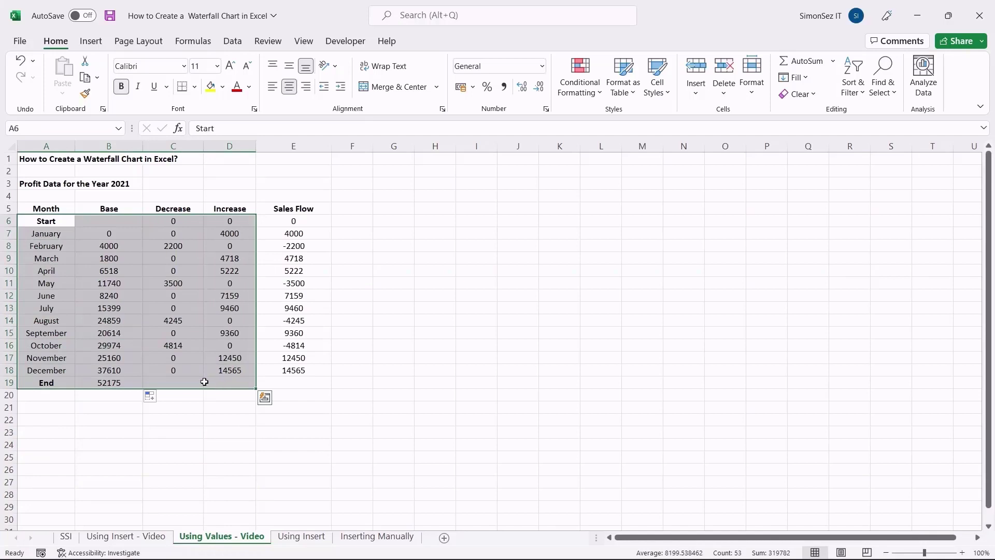
{"action": "left_click", "coordinate": [91, 41]}
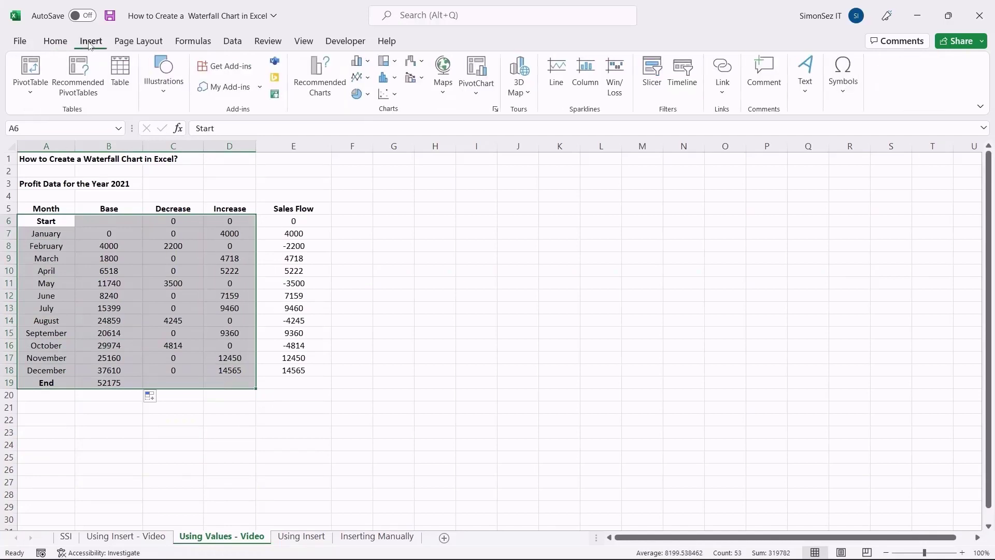
{"action": "left_click", "coordinate": [361, 62]}
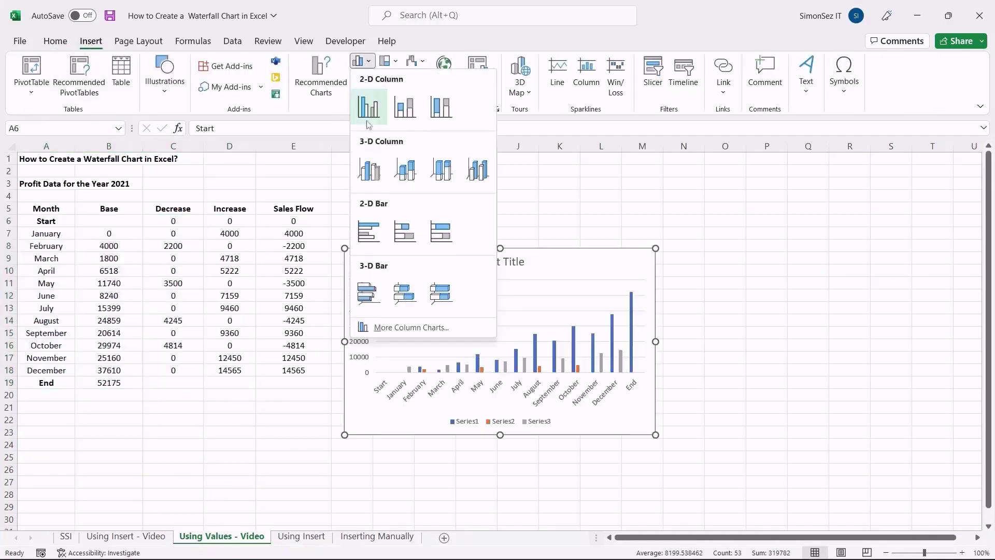
{"action": "left_click", "coordinate": [405, 107]}
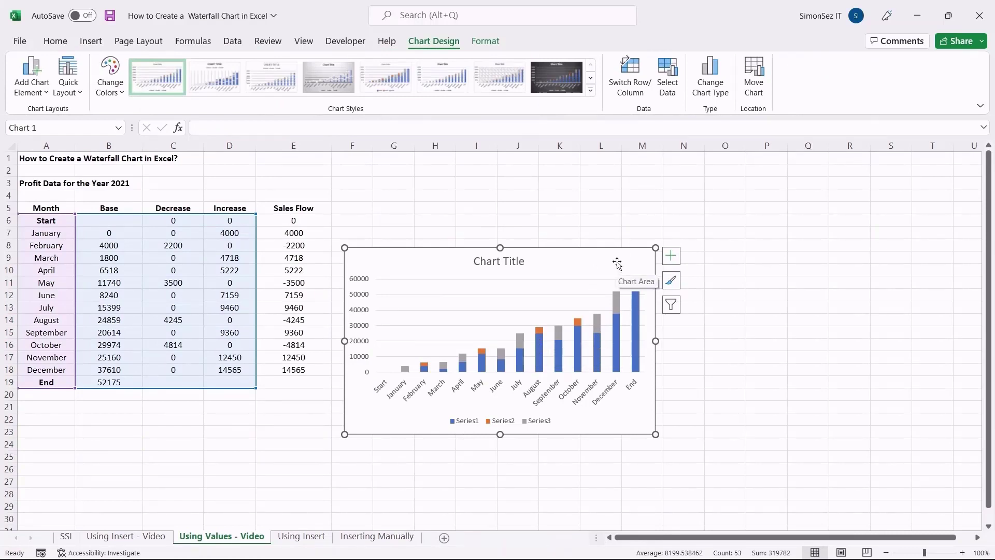
Step: Format the chart's Base series with no fill and no border line, and close the series formatting
{"action": "right_click", "coordinate": [578, 352]}
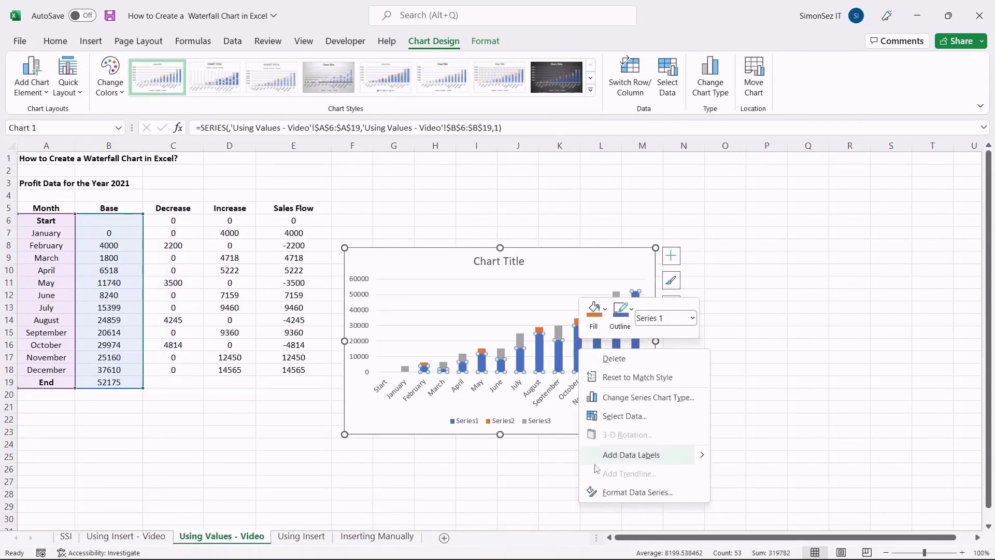
{"action": "left_click", "coordinate": [635, 492]}
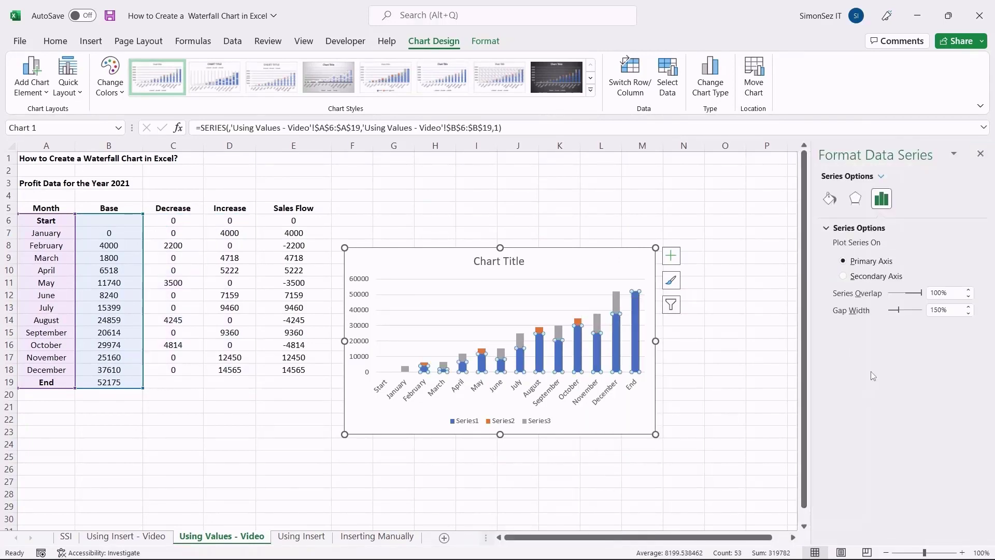
{"action": "left_click", "coordinate": [830, 198]}
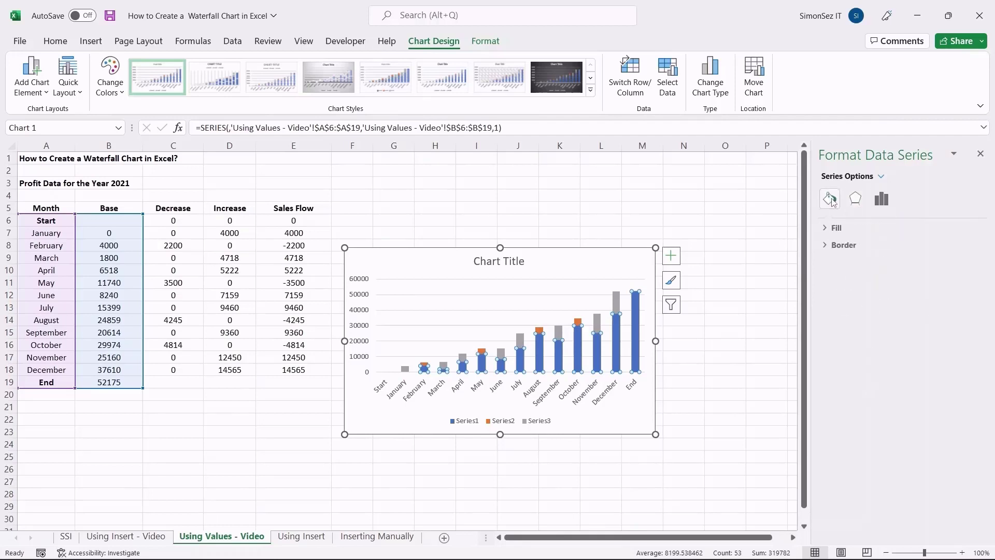
{"action": "left_click", "coordinate": [838, 228]}
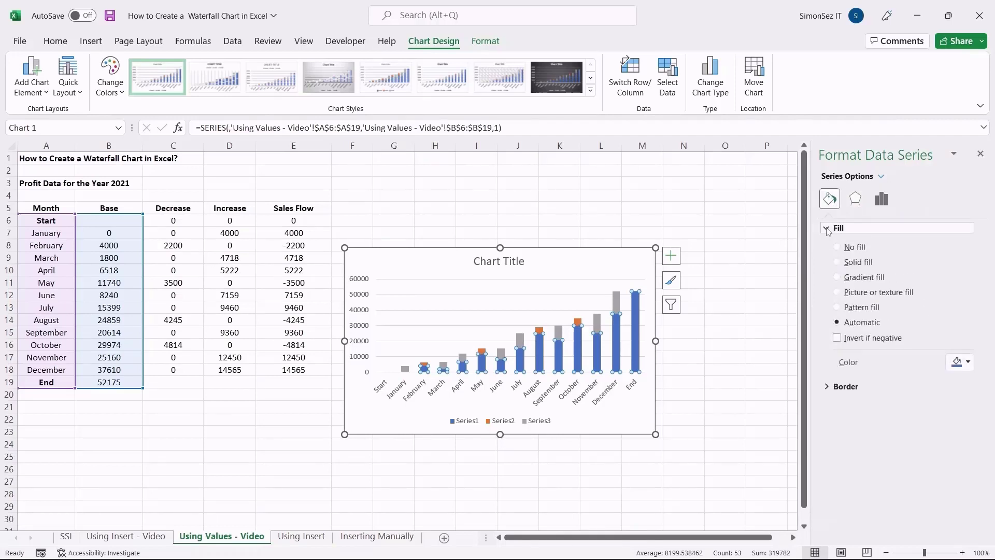
{"action": "left_click", "coordinate": [838, 248]}
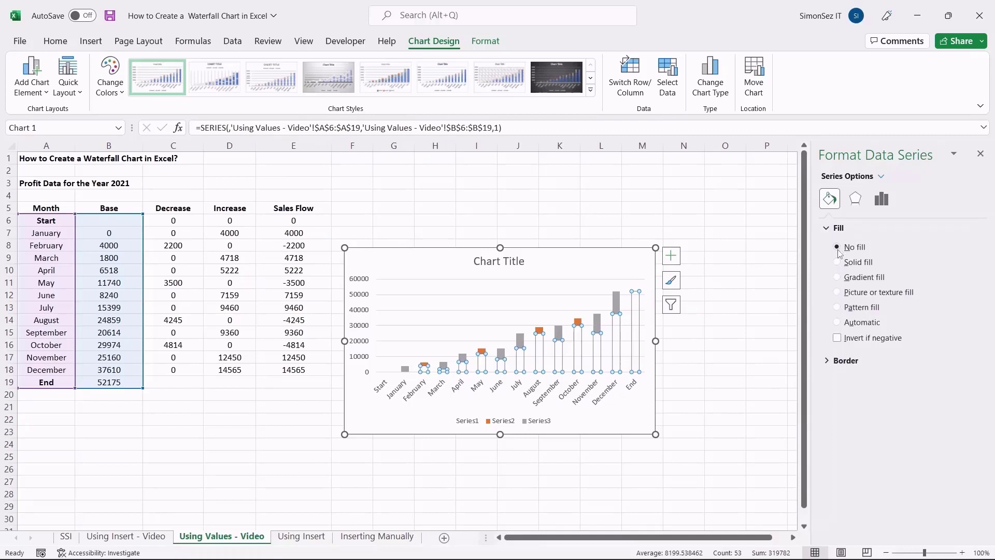
{"action": "left_click", "coordinate": [838, 360]}
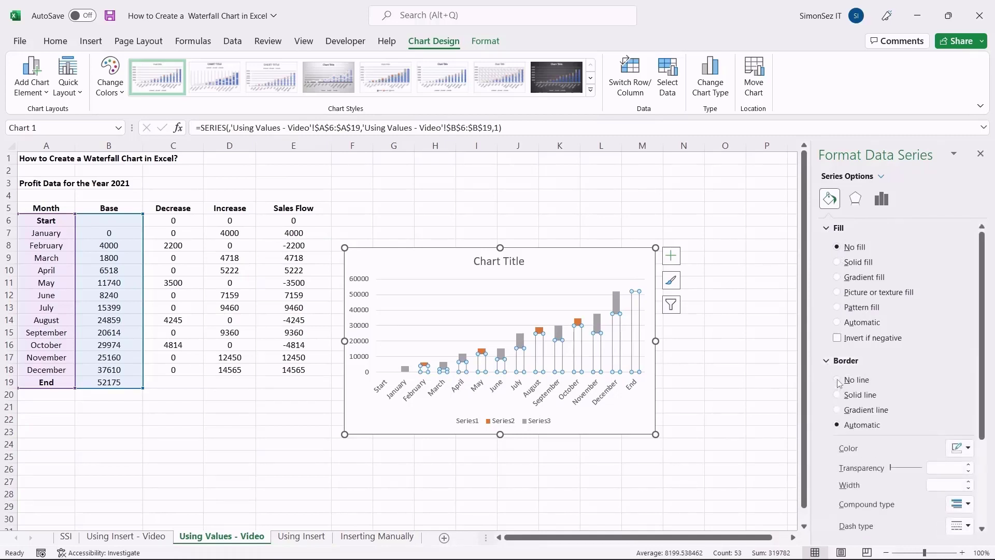
{"action": "left_click", "coordinate": [838, 380]}
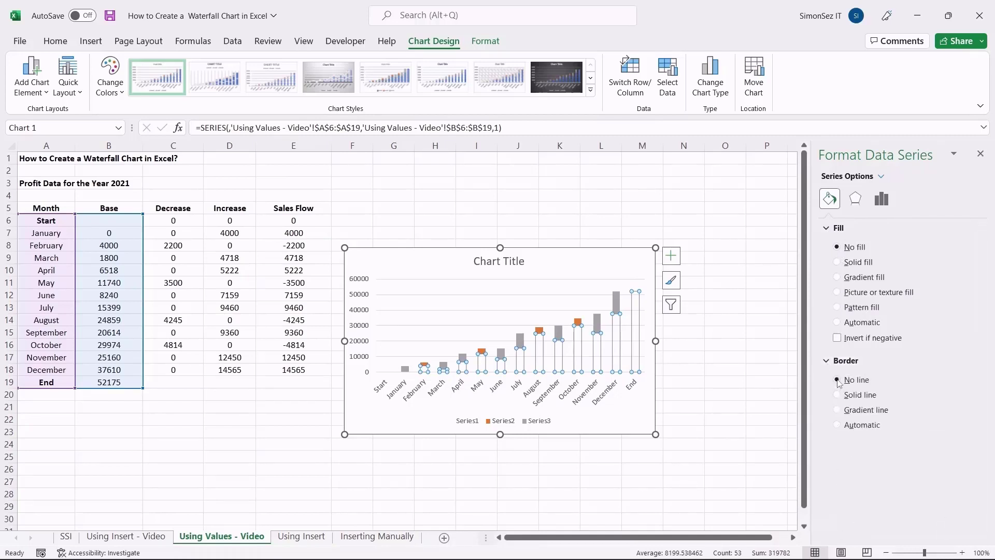
{"action": "left_click", "coordinate": [984, 156]}
{"action": "left_click", "coordinate": [671, 255]}
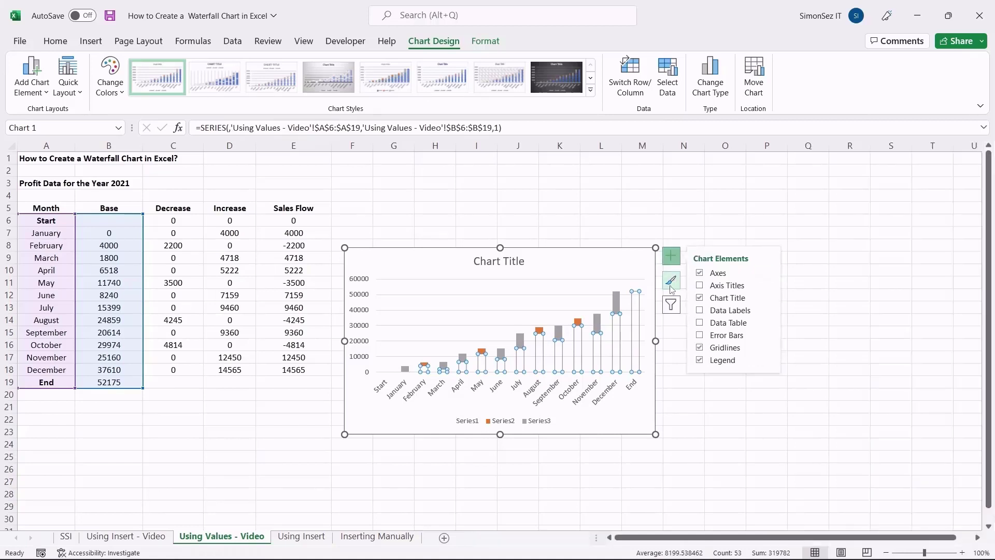
{"action": "left_click", "coordinate": [671, 280]}
{"action": "left_click", "coordinate": [671, 305]}
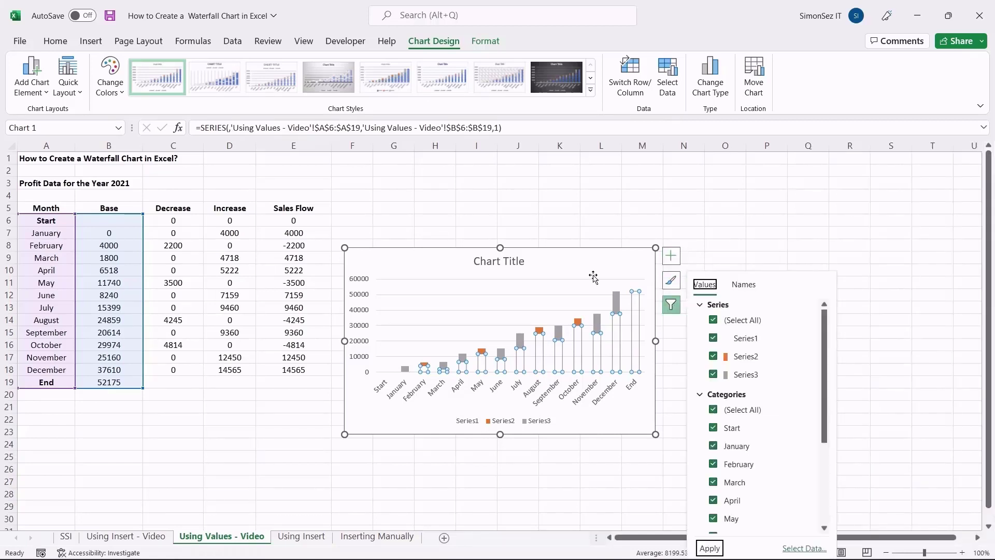
{"action": "left_click", "coordinate": [593, 278]}
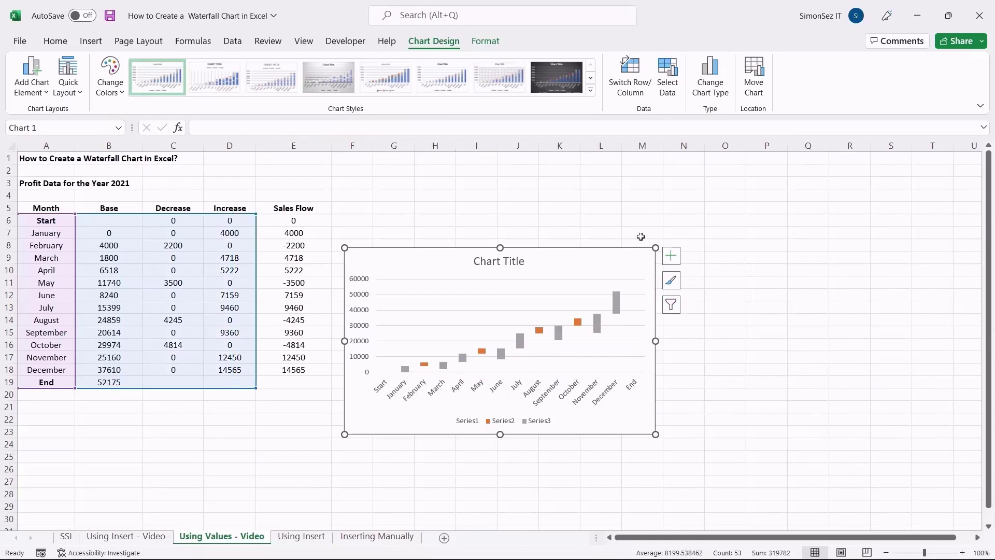
Step: Enlarge the stacked column chart outward from its upper-right and lower-left corners
{"action": "left_click_drag", "start_coordinate": [654, 249], "coordinate": [812, 165]}
{"action": "left_click_drag", "start_coordinate": [344, 435], "coordinate": [327, 464]}
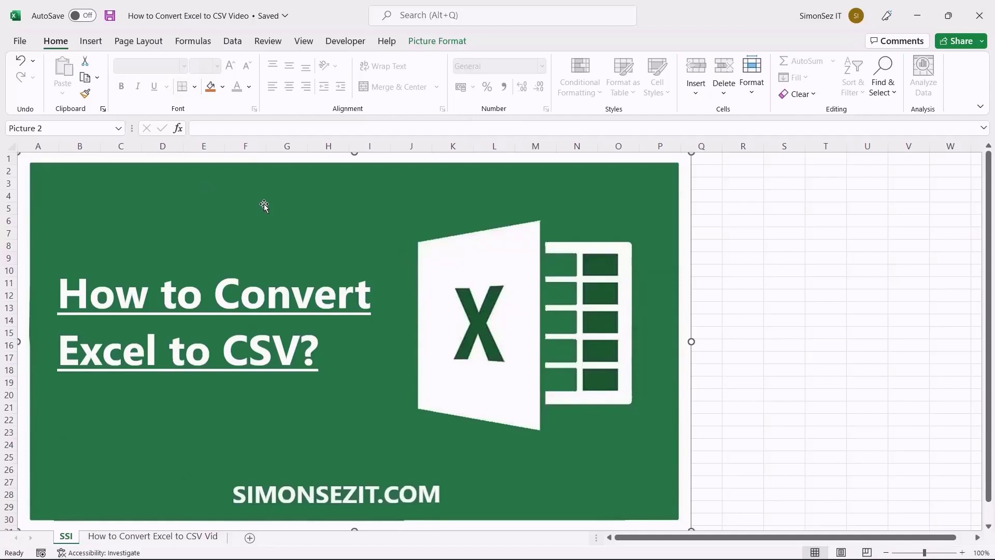
Step: From the "How to Convert Excel to CSV Vid" sheet, start saving a copy with Documents as the destination folder
{"action": "left_click", "coordinate": [163, 536]}
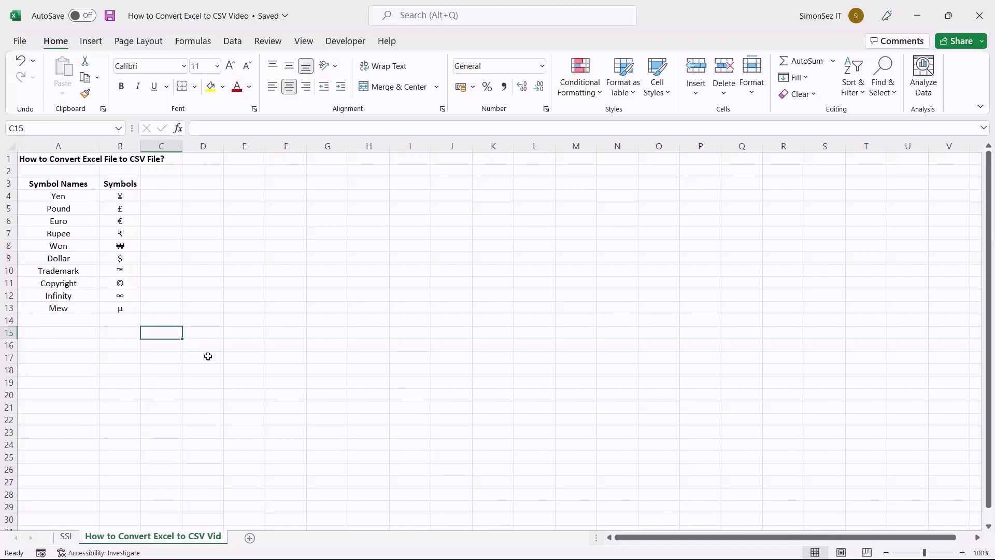
{"action": "left_click", "coordinate": [23, 40]}
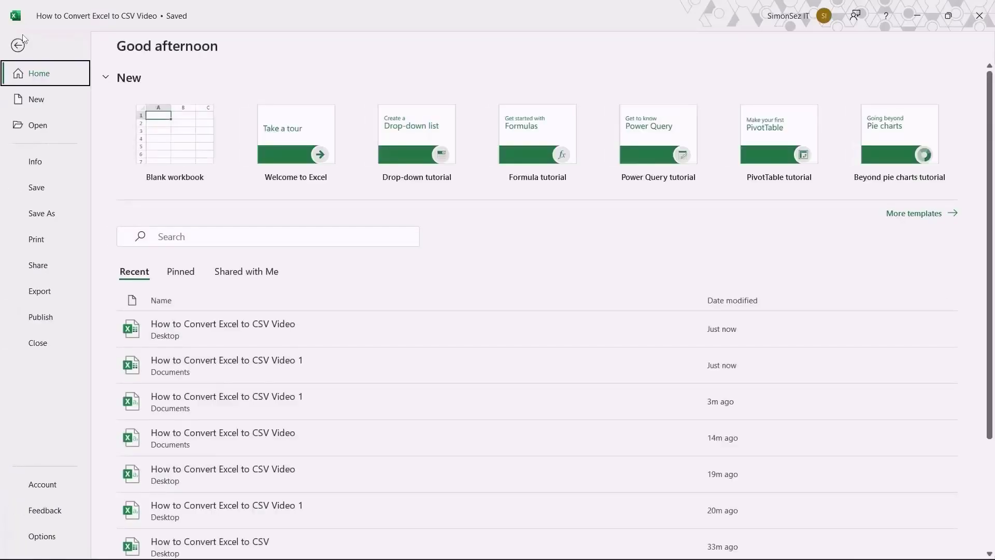
{"action": "left_click", "coordinate": [54, 217]}
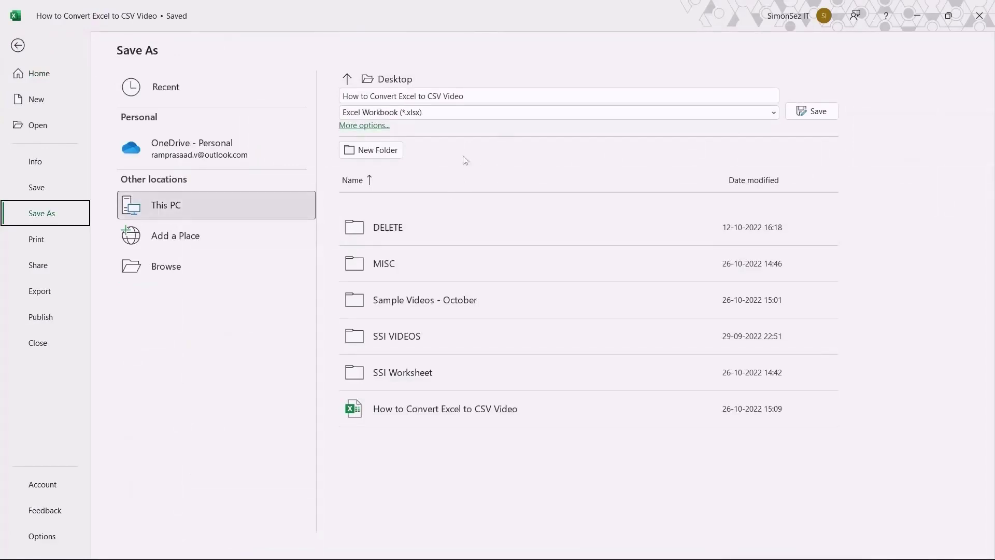
{"action": "left_click", "coordinate": [375, 127]}
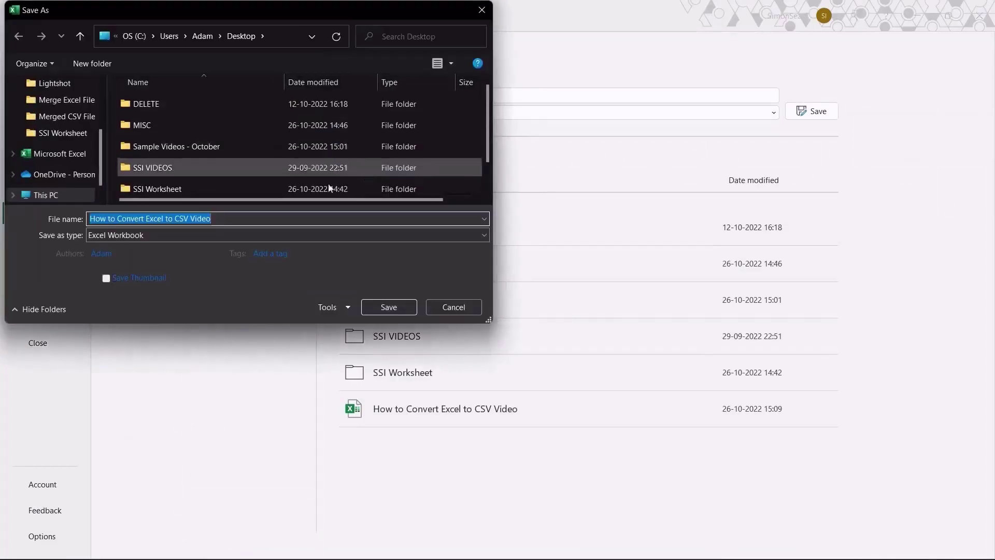
{"action": "scroll", "coordinate": [57, 148], "scroll_direction": "up", "scroll_amount": 2}
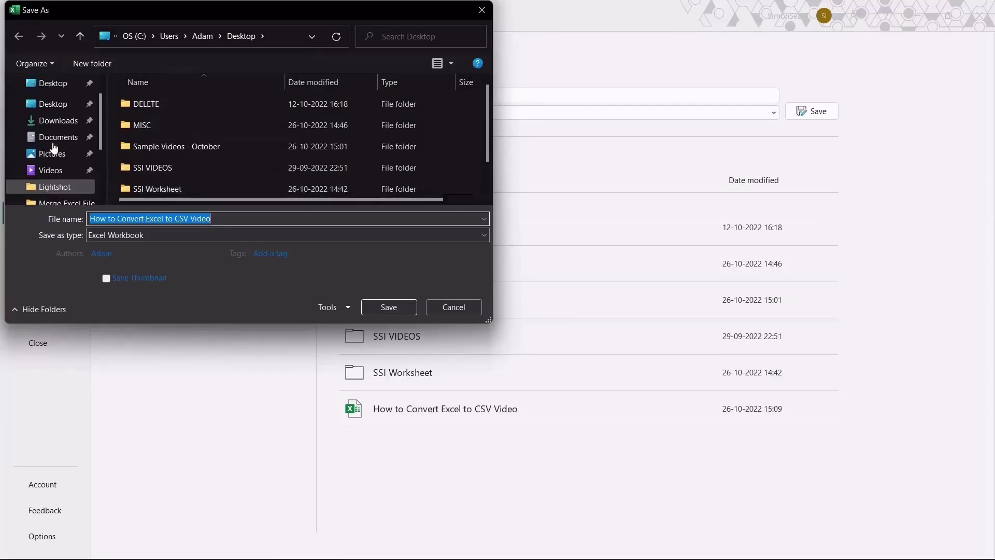
{"action": "left_click", "coordinate": [55, 140]}
Step: Save the sheet as CSV (Comma delimited), accept the format prompt, and dismiss the data loss warning
{"action": "left_click", "coordinate": [226, 237]}
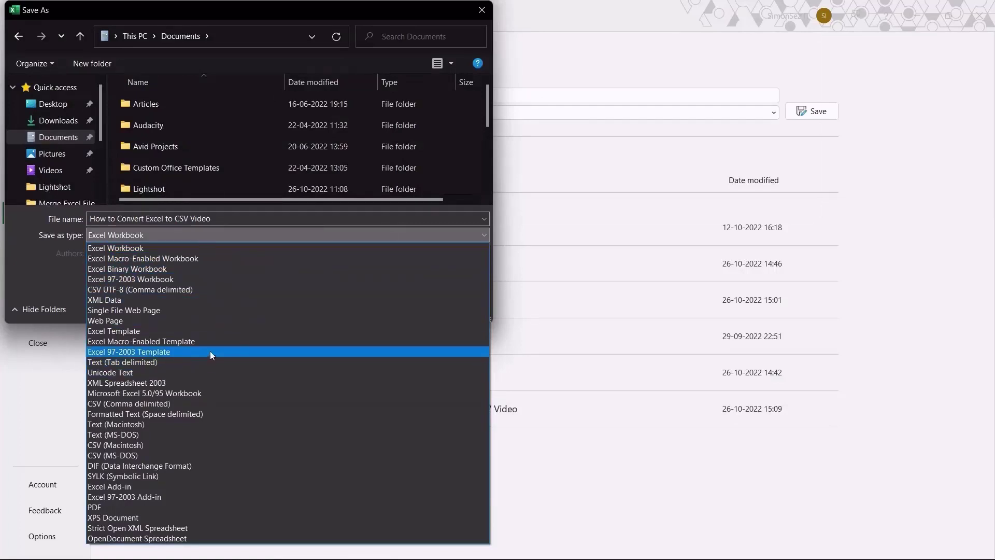
{"action": "left_click", "coordinate": [194, 403]}
{"action": "left_click", "coordinate": [376, 295]}
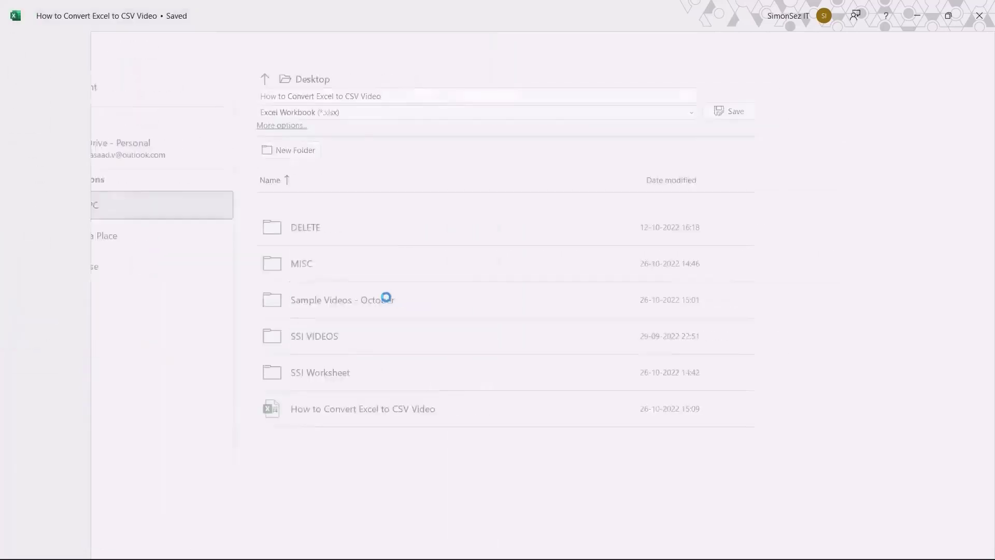
{"action": "left_click", "coordinate": [477, 330]}
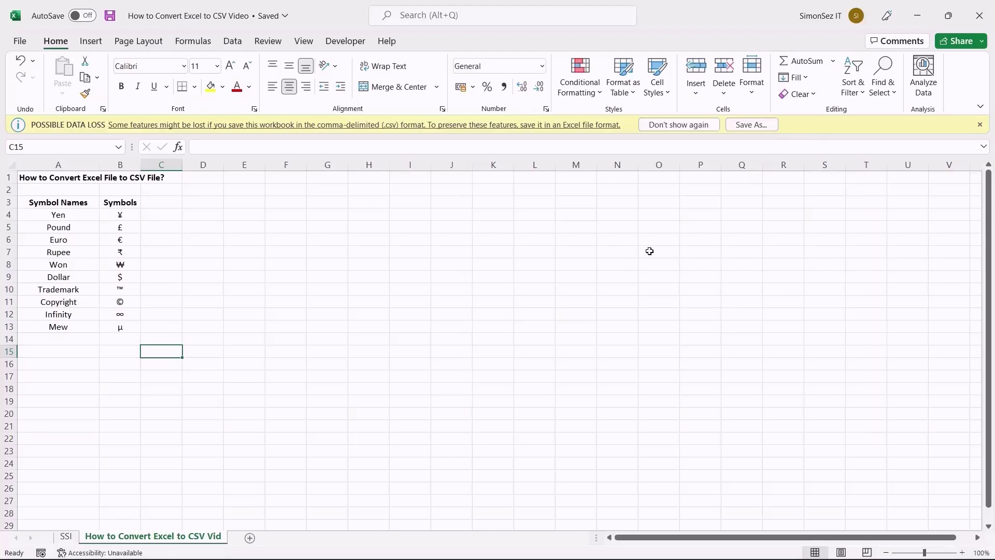
{"action": "left_click", "coordinate": [980, 124]}
Step: Switch to File Explorer and open the saved "How to Convert Excel to CSV Video" CSV file in a maximized Notepad window
{"action": "left_click", "coordinate": [493, 546]}
{"action": "right_click", "coordinate": [941, 137]}
{"action": "mouse_move", "coordinate": [817, 198]}
{"action": "left_click", "coordinate": [824, 220]}
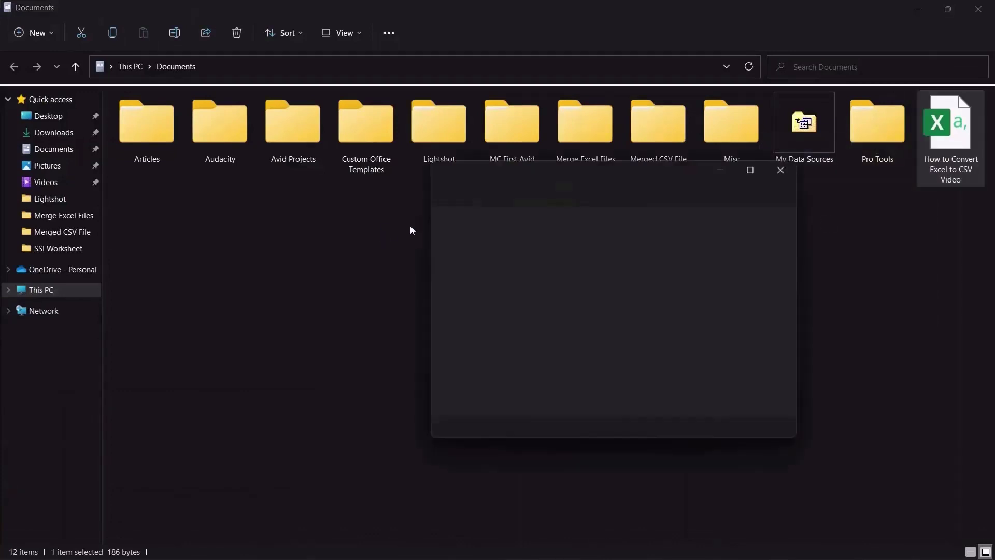
{"action": "left_click", "coordinate": [751, 169]}
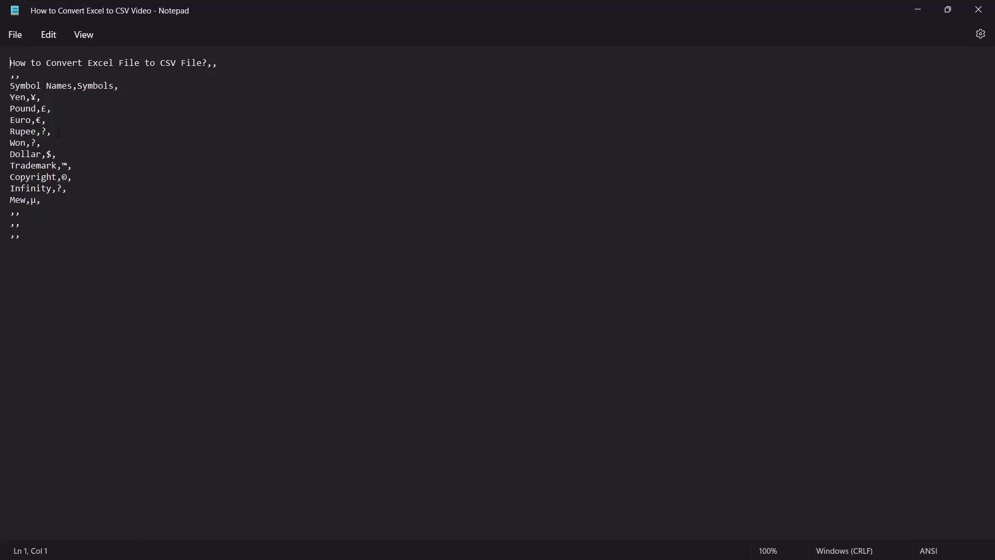
Step: Examine the Rupee and Won symbols in the CSV text, close Notepad, and switch back to Excel
{"action": "left_click_drag", "start_coordinate": [58, 133], "coordinate": [31, 143]}
{"action": "left_click", "coordinate": [978, 10]}
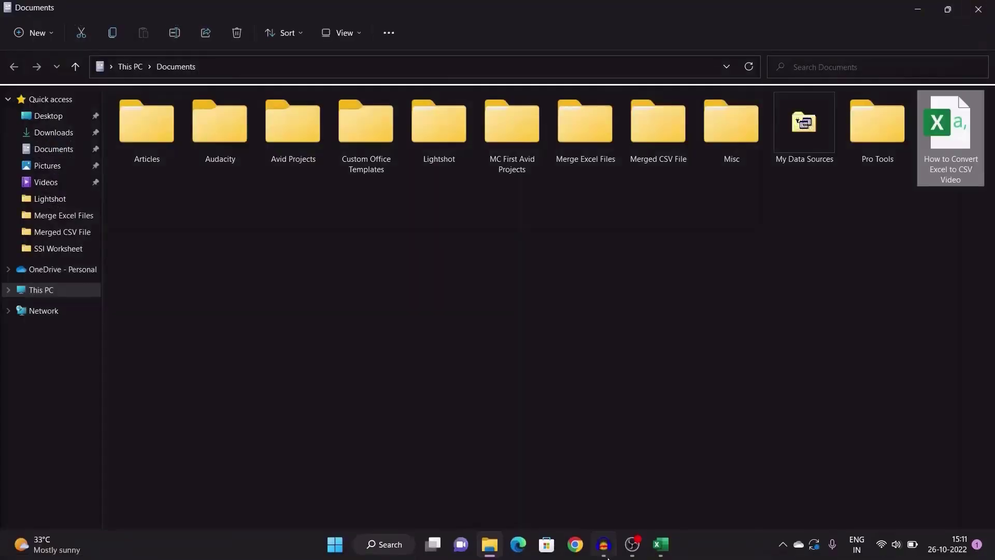
{"action": "left_click", "coordinate": [662, 545]}
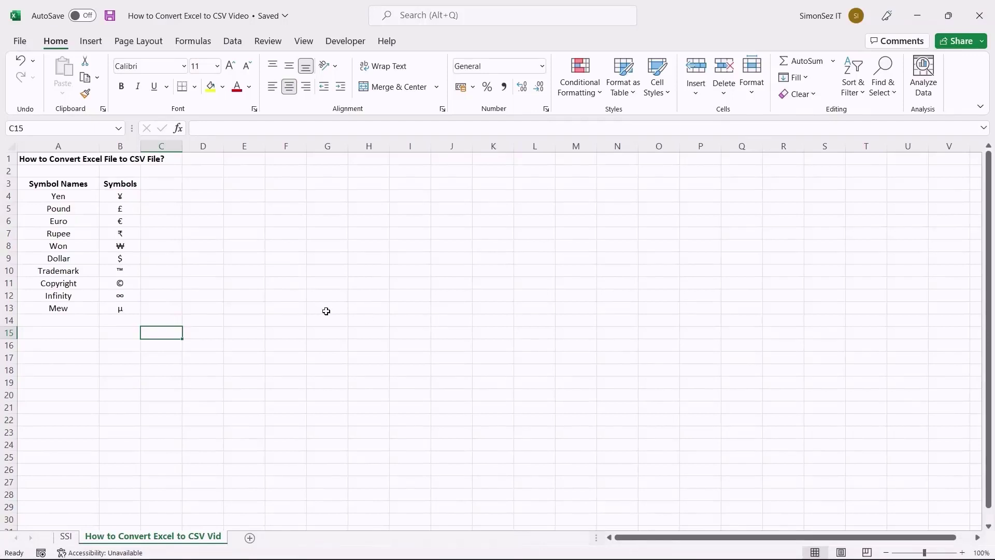
Step: Save a copy of the sheet in Documents as "How to Convert Excel to CSV Video 2" in CSV UTF-8 (Comma delimited) format, accepting the format prompt
{"action": "left_click", "coordinate": [20, 41]}
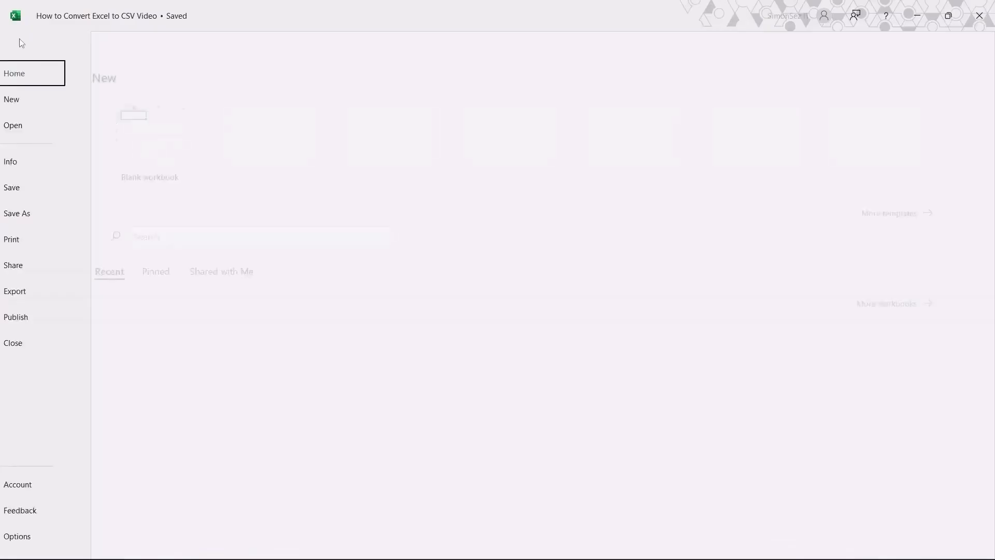
{"action": "left_click", "coordinate": [70, 214]}
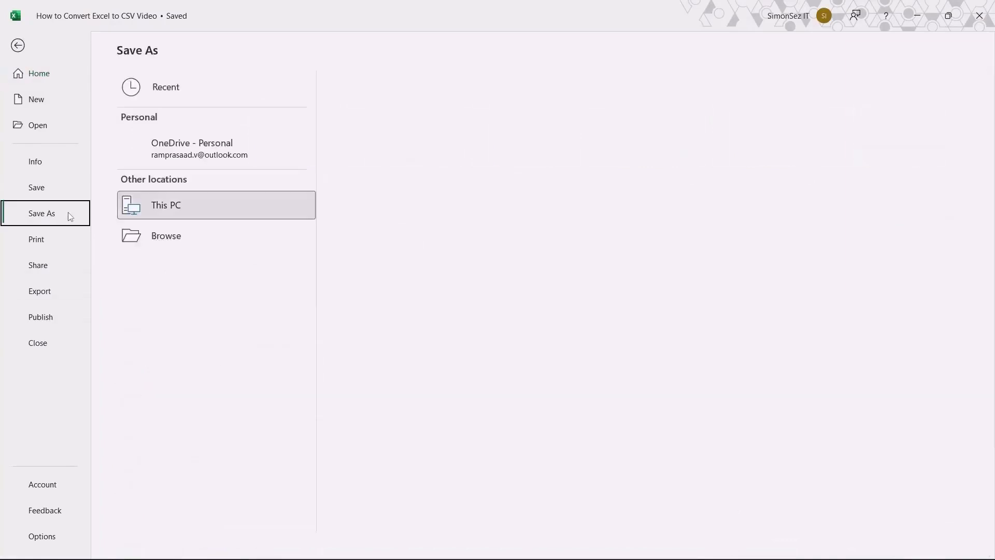
{"action": "left_click", "coordinate": [355, 126]}
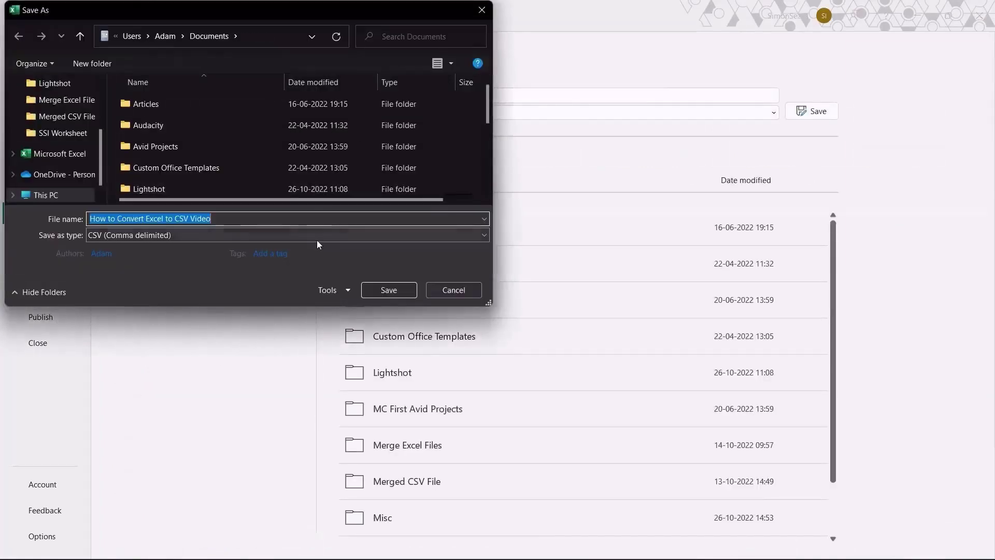
{"action": "left_click", "coordinate": [301, 216]}
{"action": "type", "text": "2"}
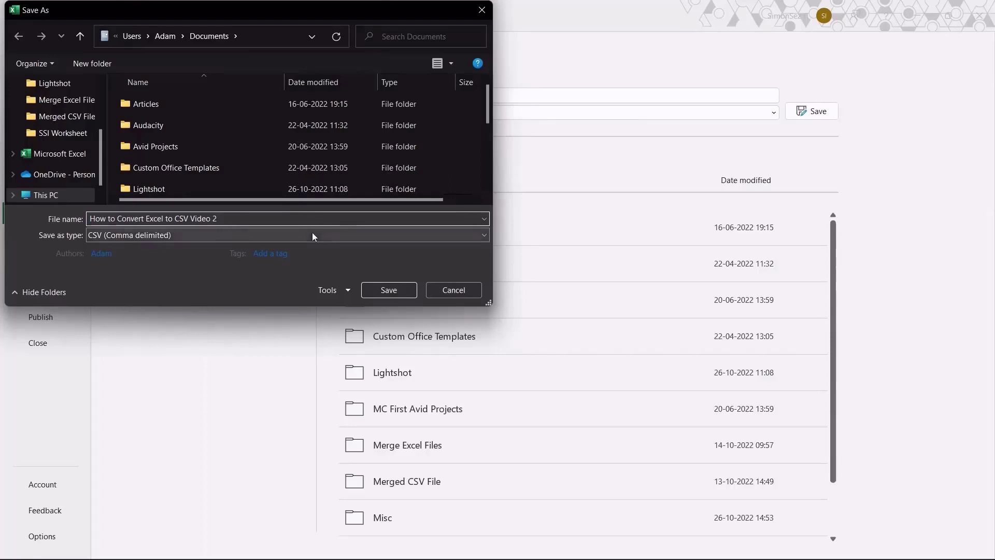
{"action": "left_click", "coordinate": [312, 235]}
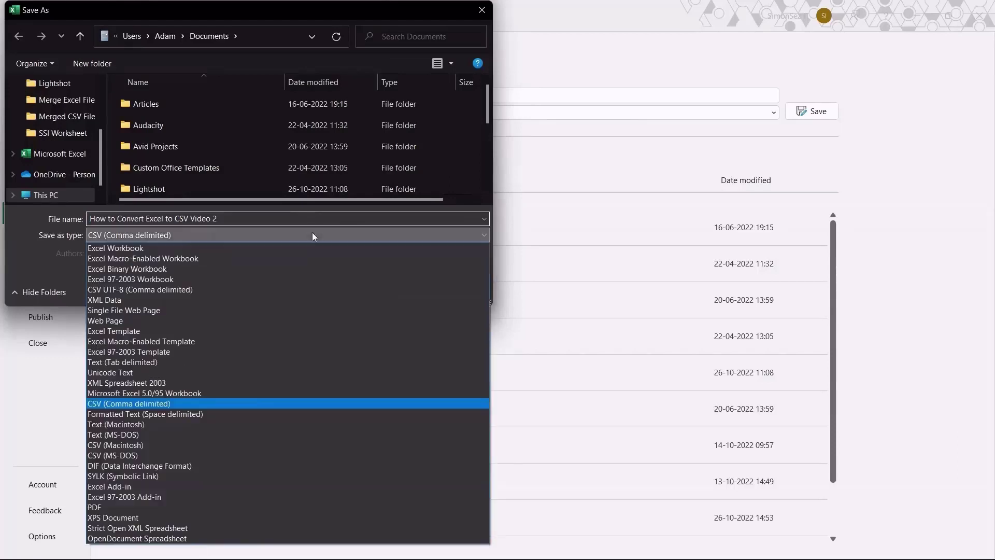
{"action": "left_click", "coordinate": [211, 290]}
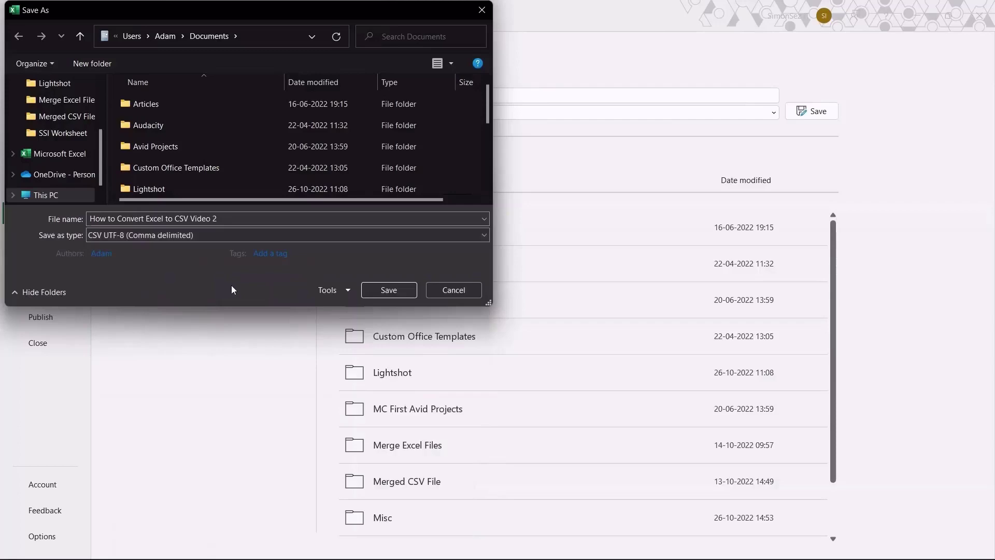
{"action": "left_click", "coordinate": [389, 290]}
{"action": "left_click", "coordinate": [477, 330]}
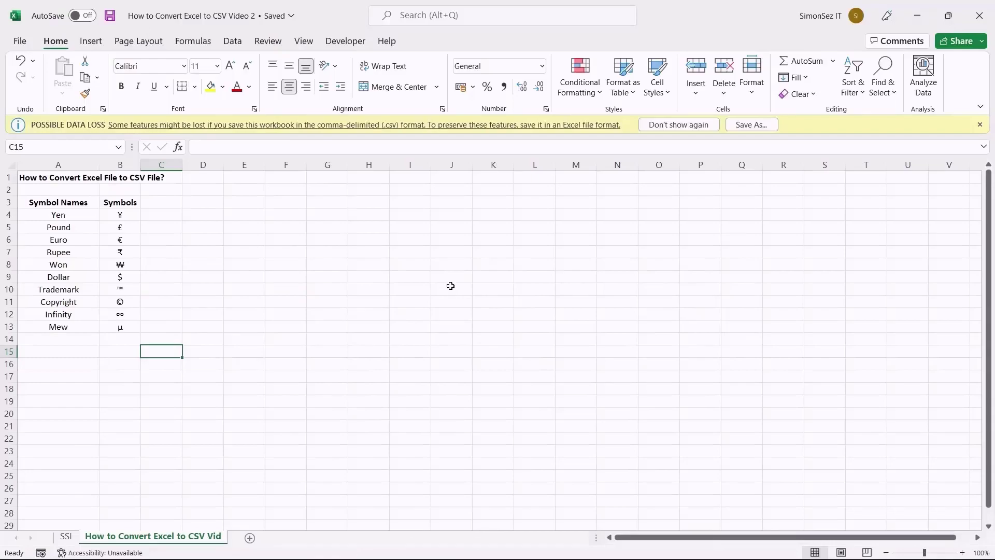
Step: Switch to File Explorer and open "How to Convert Excel to CSV Video 2" in a maximized Notepad window
{"action": "left_click", "coordinate": [499, 542]}
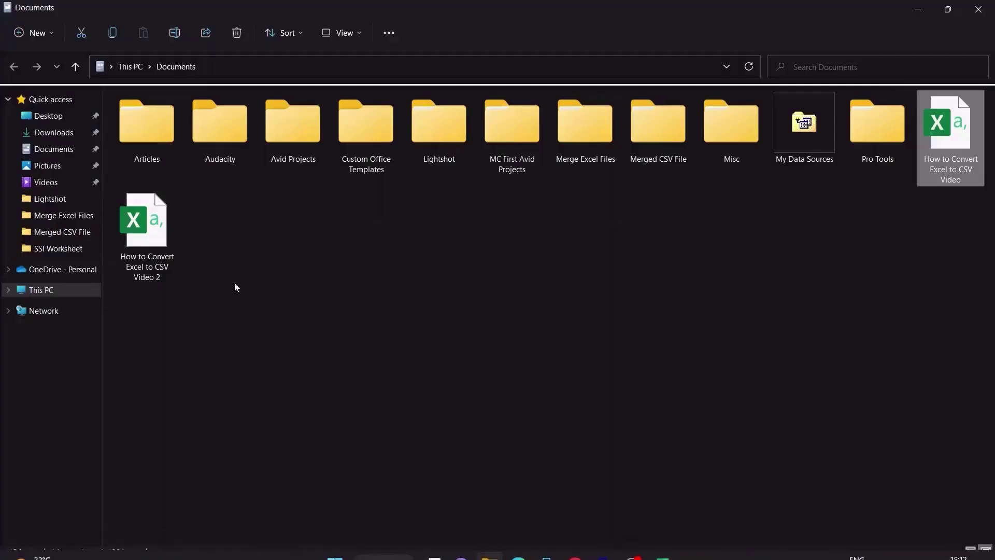
{"action": "right_click", "coordinate": [149, 246]}
{"action": "mouse_move", "coordinate": [240, 313]}
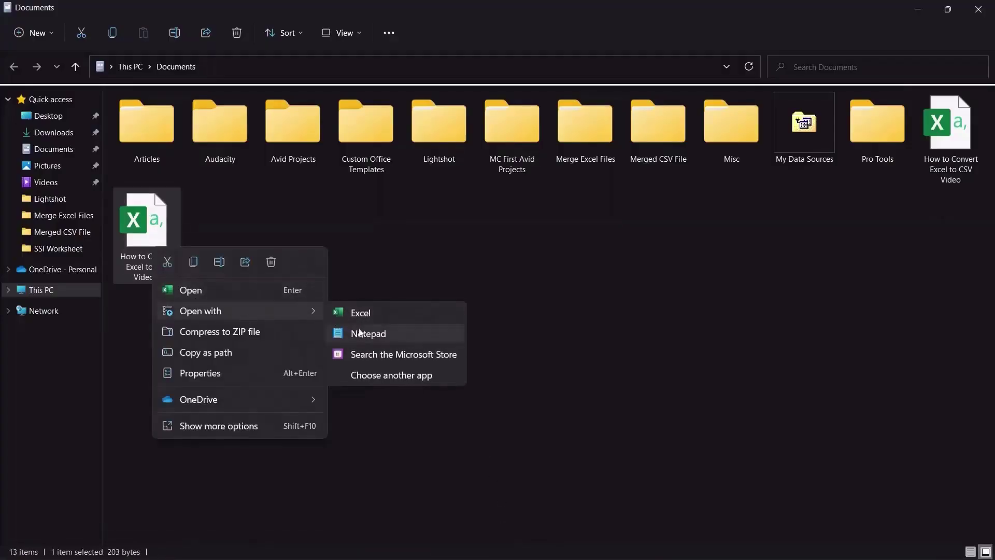
{"action": "left_click", "coordinate": [360, 329]}
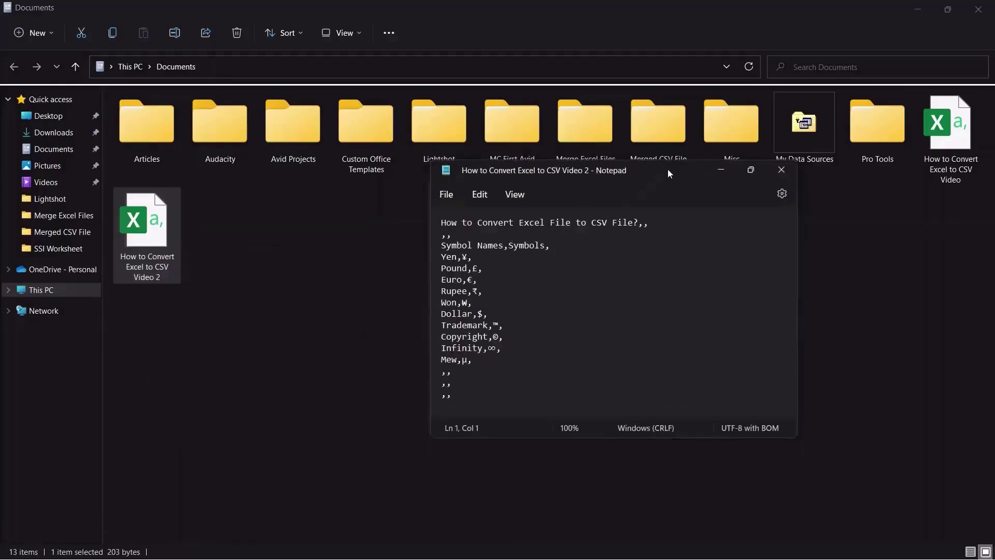
{"action": "double_click", "coordinate": [667, 169]}
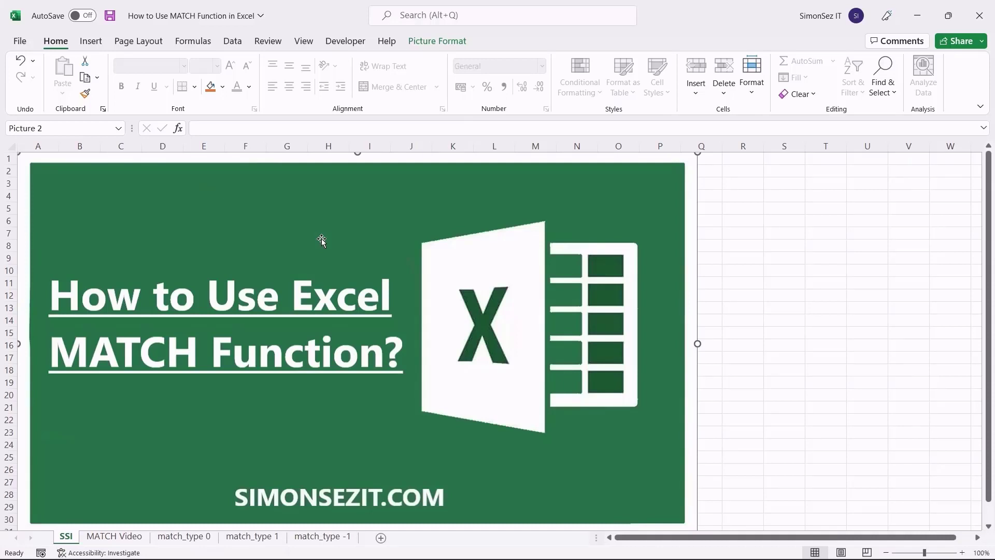
Step: Review the MATCH Video, match_type 0, match_type -1 and match_type 1 sheets, and inspect the formula in D7 of match_type 1
{"action": "left_click", "coordinate": [129, 539]}
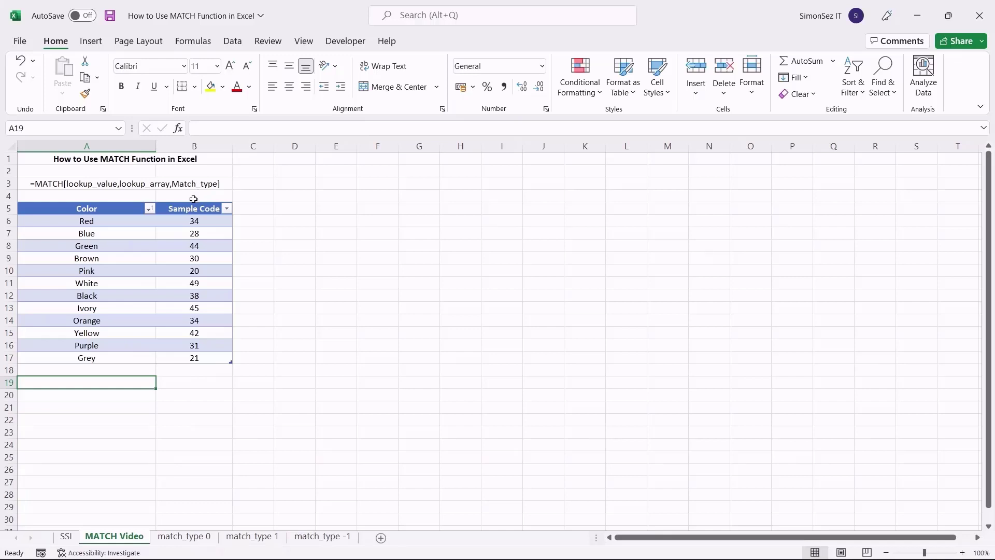
{"action": "left_click", "coordinate": [188, 537]}
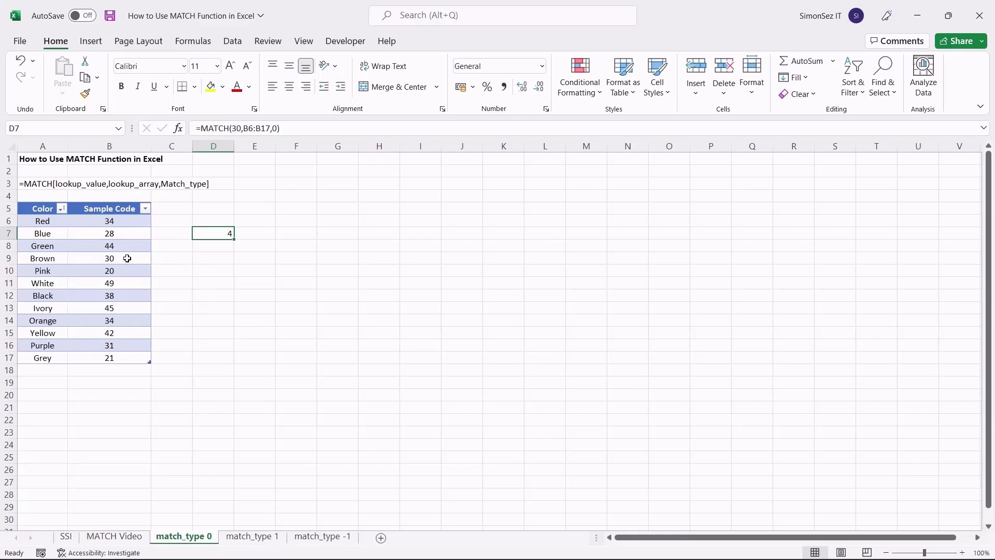
{"action": "left_click", "coordinate": [321, 537]}
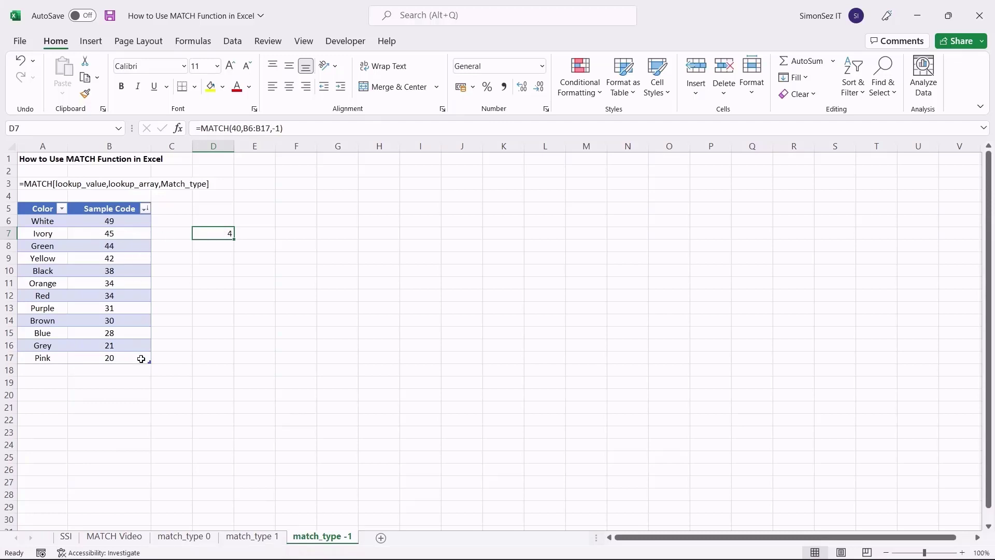
{"action": "left_click", "coordinate": [260, 536]}
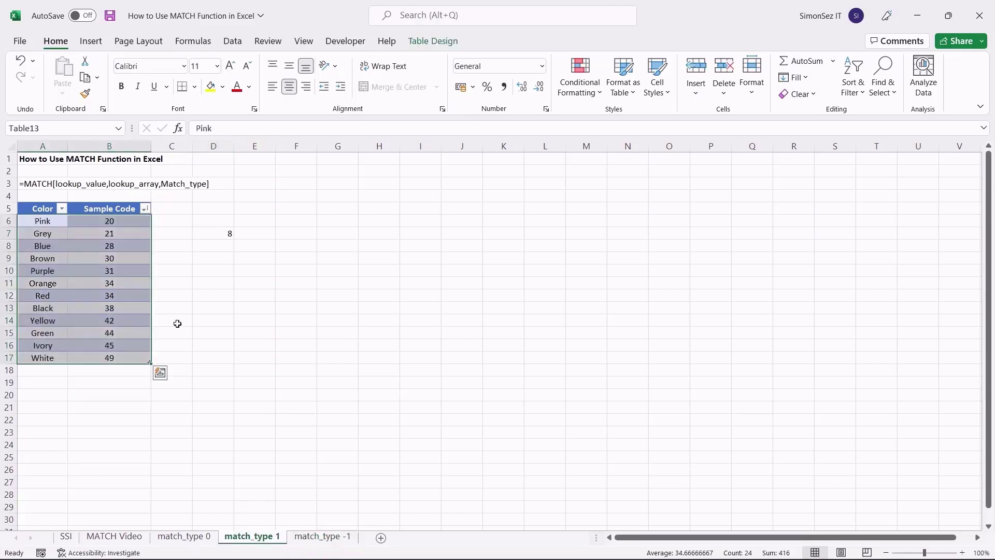
{"action": "left_click", "coordinate": [230, 235]}
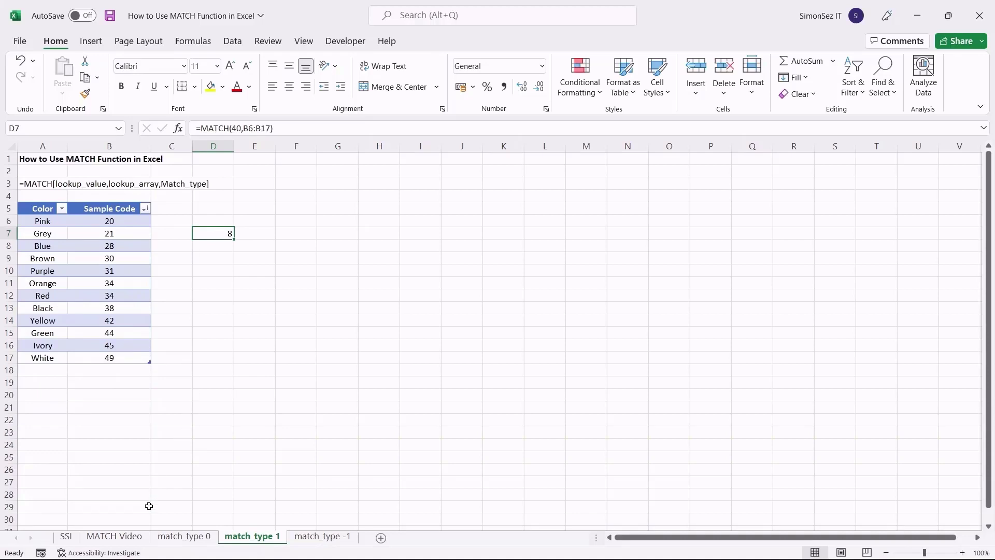
Step: On the MATCH Video sheet, enter =MATCH(30,Table15[Sample Code],0) in A19 to find an exact match, and reselect the cell
{"action": "left_click", "coordinate": [137, 537]}
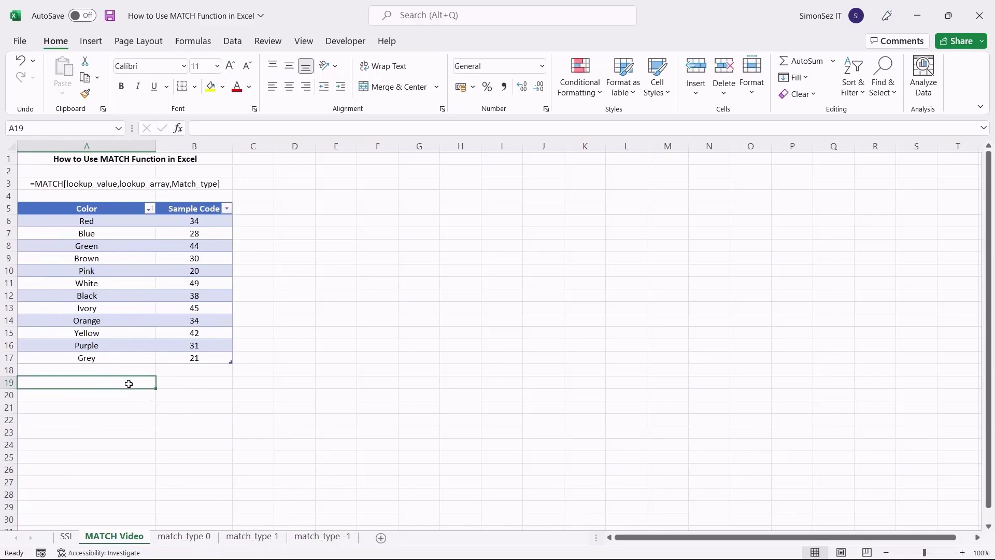
{"action": "type", "text": "=MAT"}
{"action": "key", "text": "Tab"}
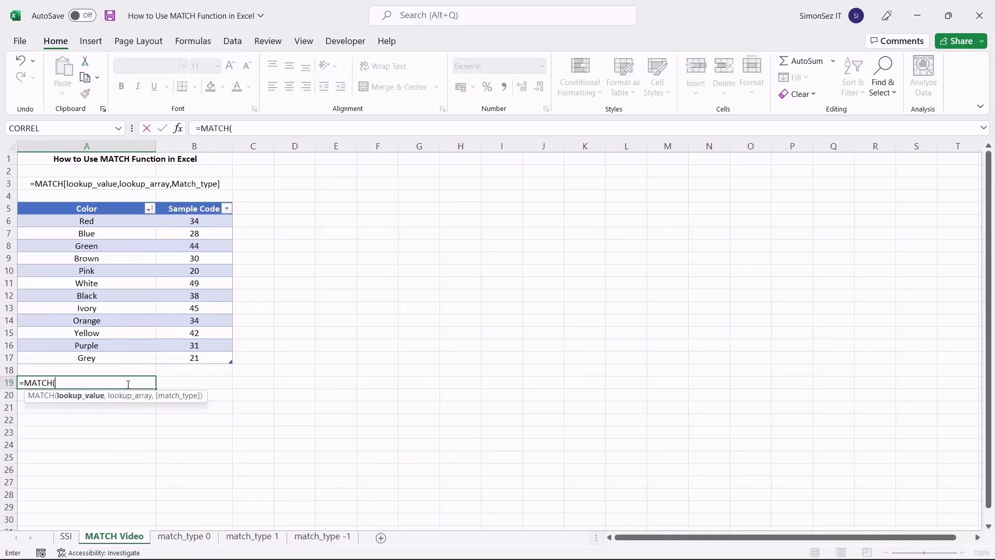
{"action": "type", "text": "30,"}
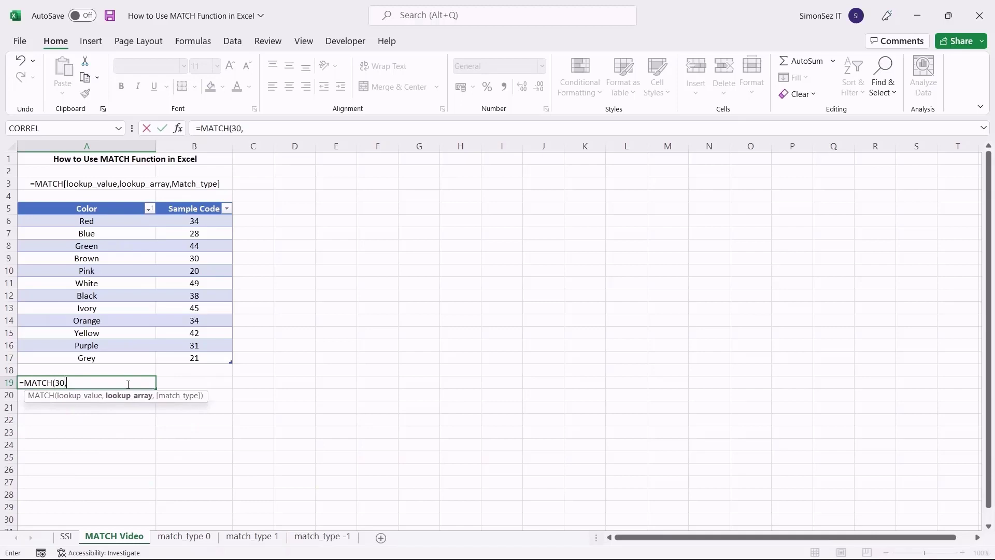
{"action": "left_click_drag", "start_coordinate": [181, 221], "coordinate": [185, 360]}
{"action": "type", "text": ","}
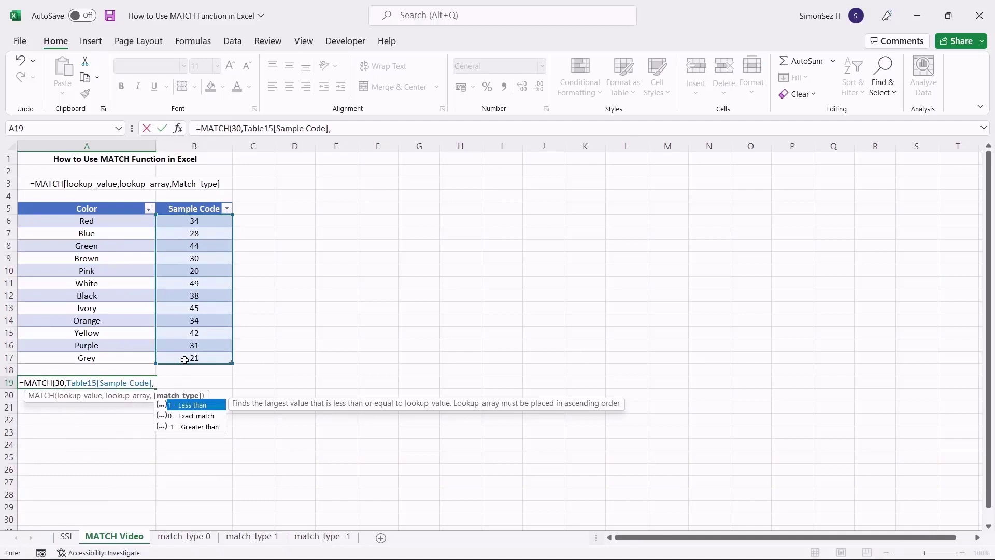
{"action": "type", "text": "0)"}
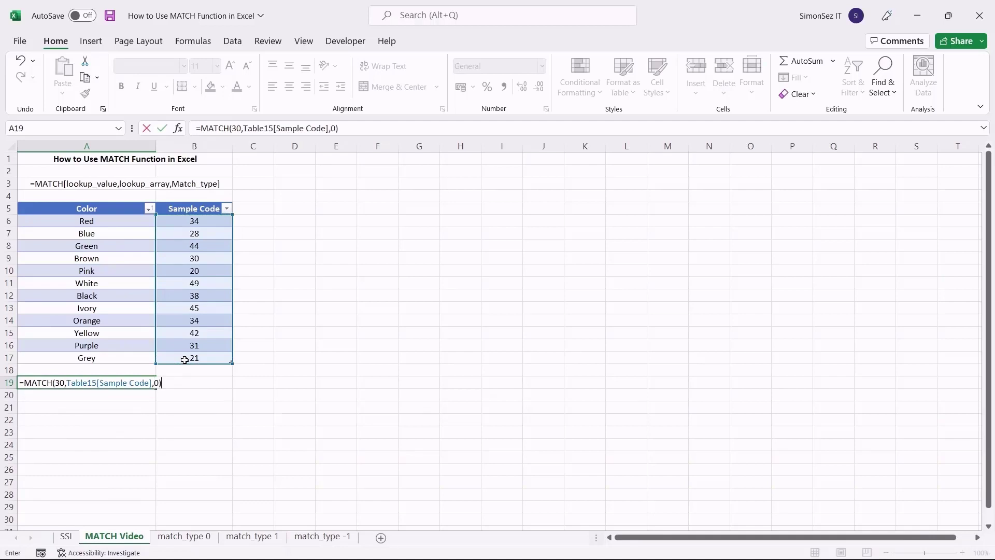
{"action": "key", "text": "Return"}
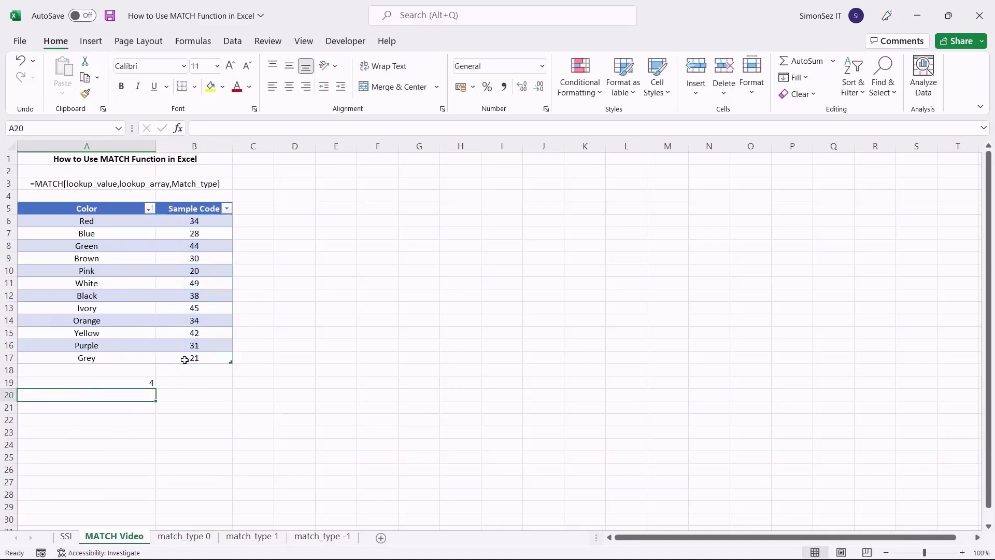
{"action": "left_click", "coordinate": [150, 382]}
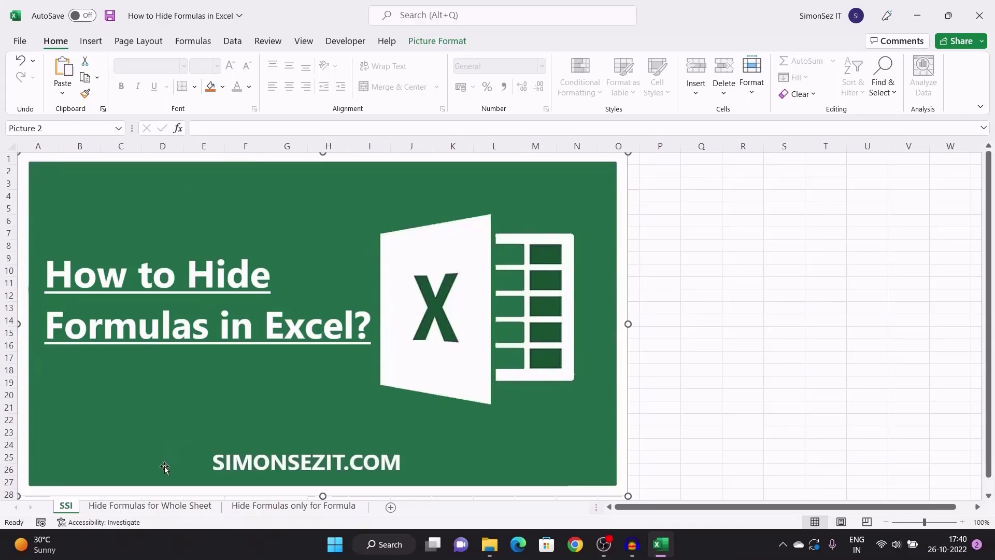
Step: On the "Hide Formulas for Whole Sheet" sheet, apply Locked and Hidden cell protection to the random numbers in A4:V27
{"action": "left_click", "coordinate": [164, 505]}
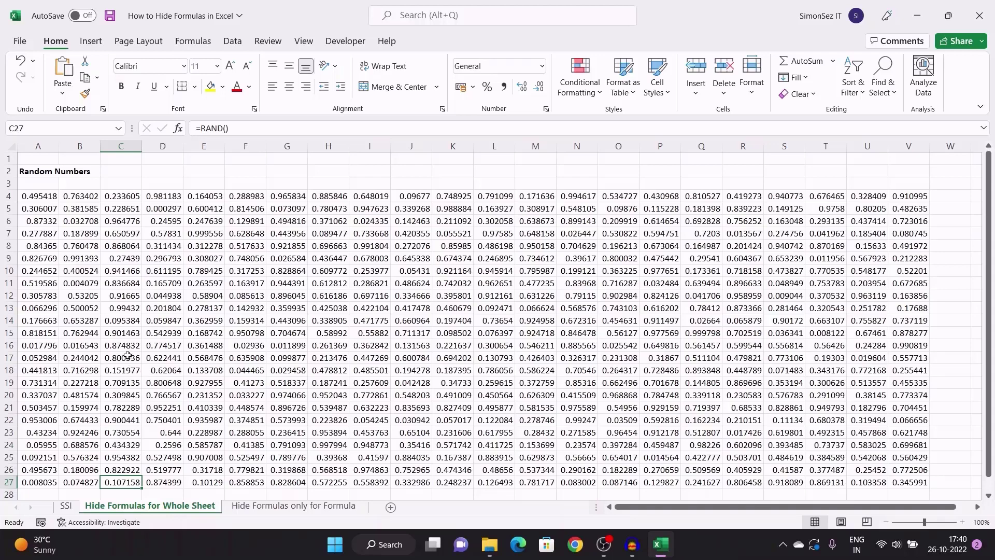
{"action": "left_click_drag", "start_coordinate": [23, 195], "coordinate": [915, 483]}
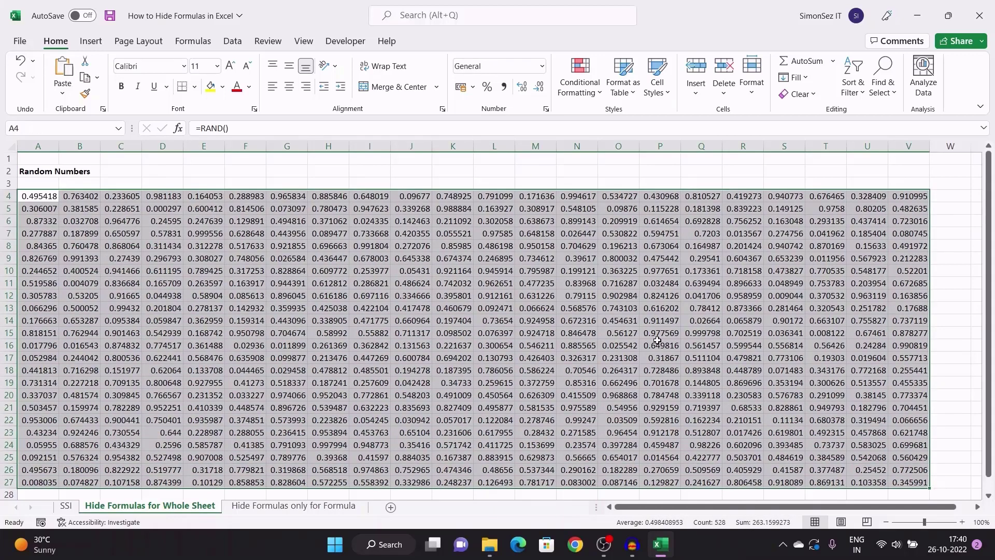
{"action": "right_click", "coordinate": [222, 259]}
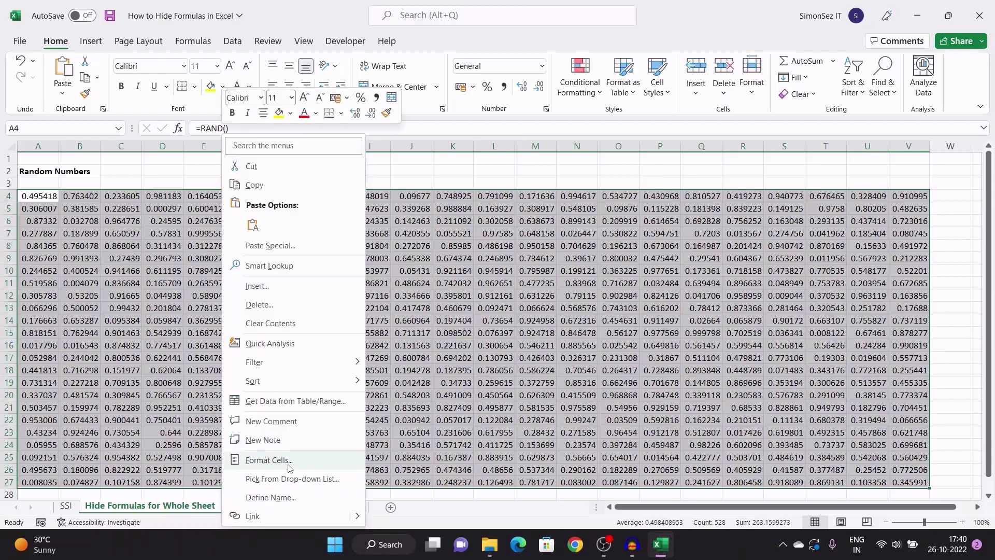
{"action": "left_click", "coordinate": [269, 460]}
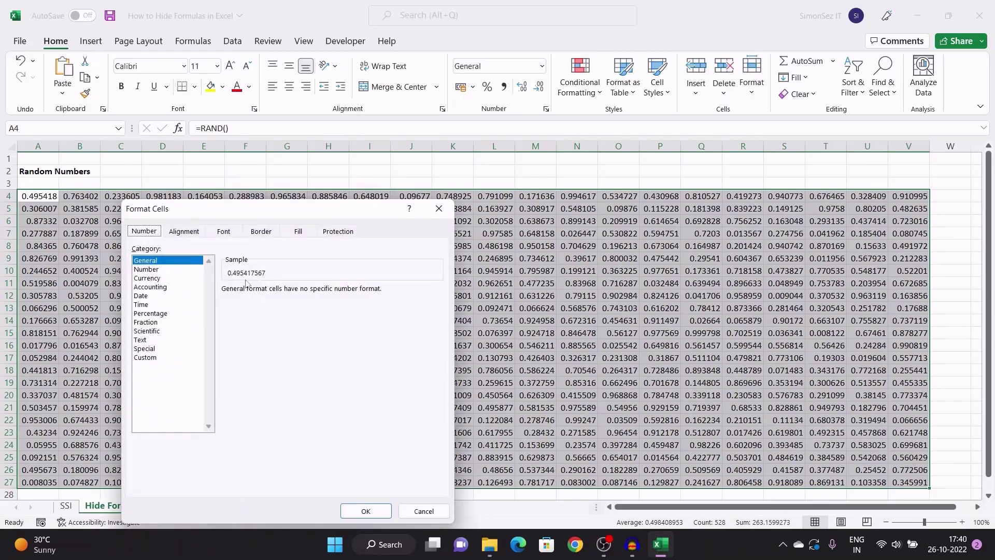
{"action": "left_click_drag", "start_coordinate": [271, 214], "coordinate": [356, 151]}
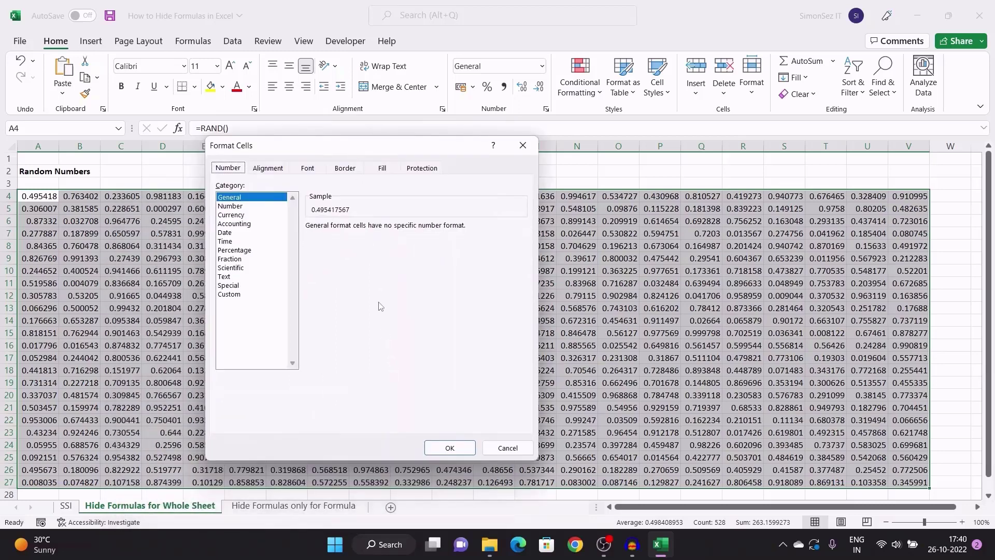
{"action": "left_click", "coordinate": [414, 169]}
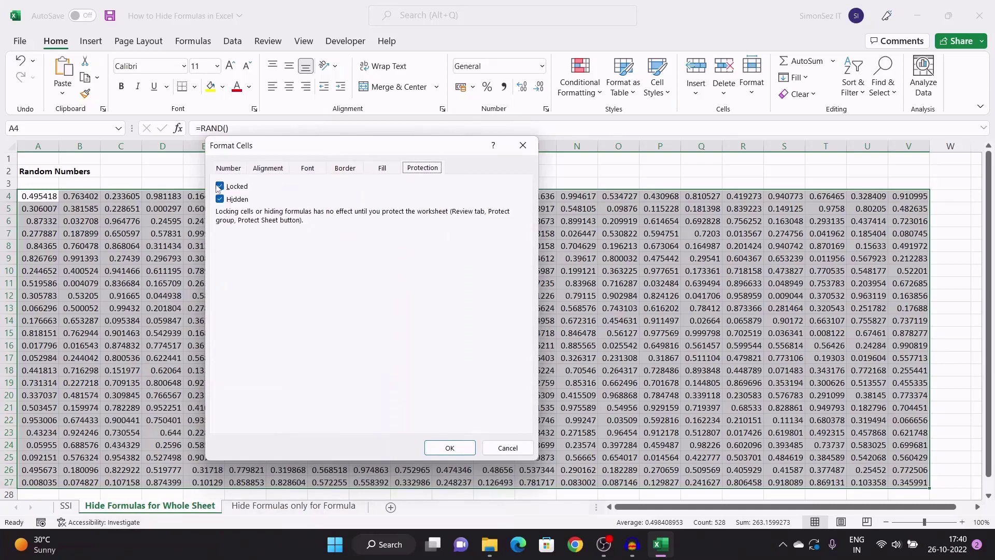
{"action": "left_click", "coordinate": [449, 447]}
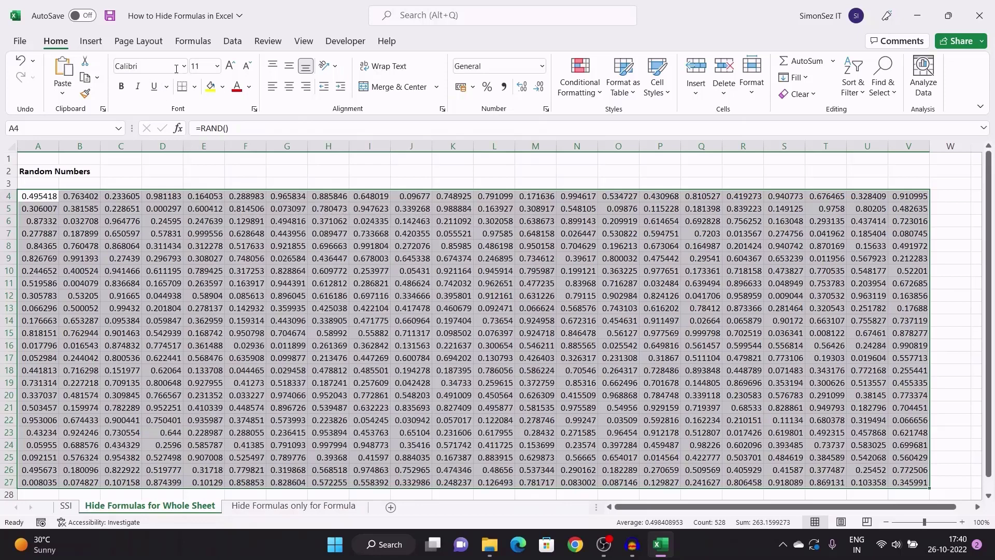
Step: Protect the worksheet without a password, allowing only selection of locked and unlocked cells
{"action": "left_click", "coordinate": [267, 41]}
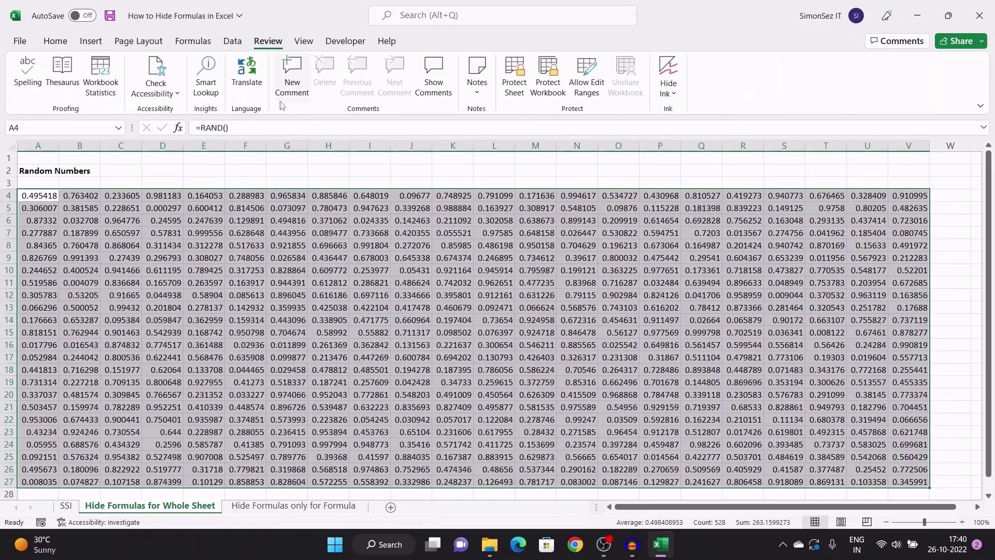
{"action": "left_click", "coordinate": [513, 79]}
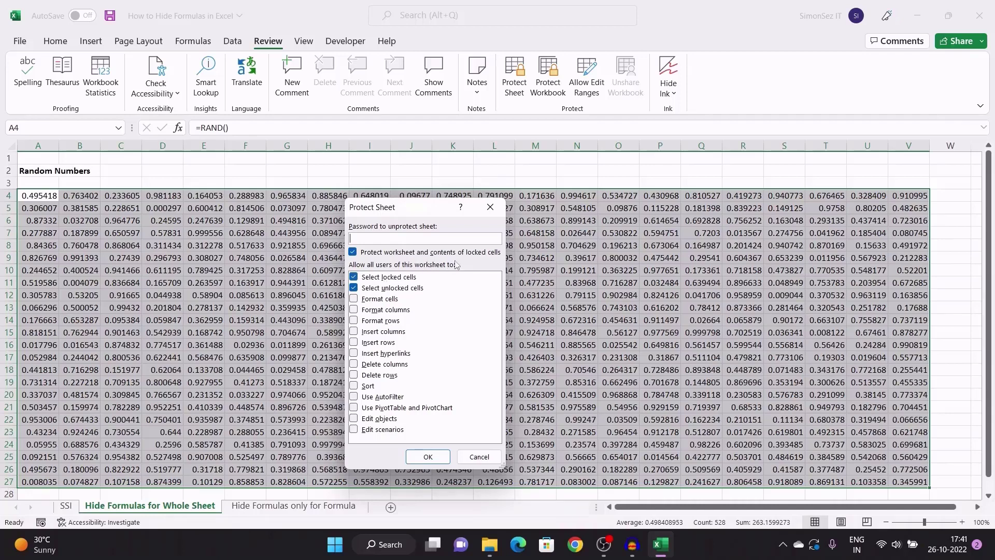
{"action": "left_click", "coordinate": [427, 457]}
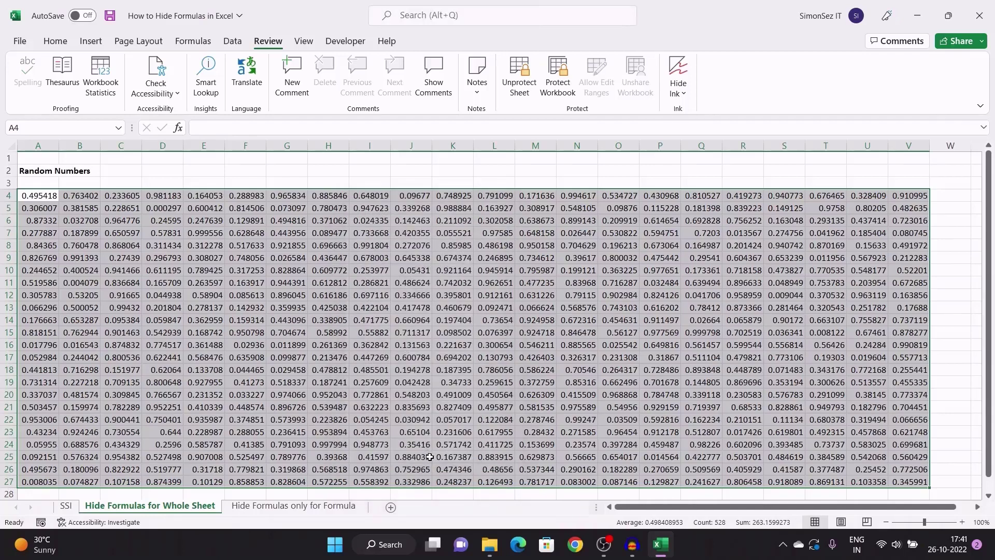
Step: Check several random-number cells across the protected sheet, including E6 and B13, for formulas in the formula bar
{"action": "left_click", "coordinate": [360, 250]}
{"action": "left_click", "coordinate": [202, 218]}
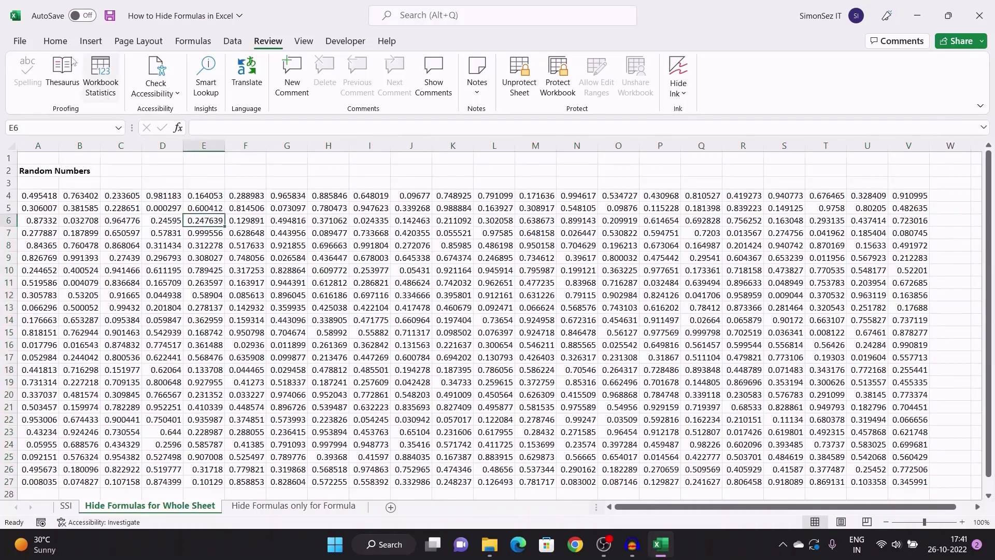
{"action": "left_click", "coordinate": [52, 42]}
{"action": "left_click", "coordinate": [153, 258]}
{"action": "left_click", "coordinate": [166, 221]}
{"action": "left_click", "coordinate": [162, 196]}
{"action": "left_click", "coordinate": [397, 357]}
{"action": "left_click", "coordinate": [273, 281]}
{"action": "left_click", "coordinate": [67, 305]}
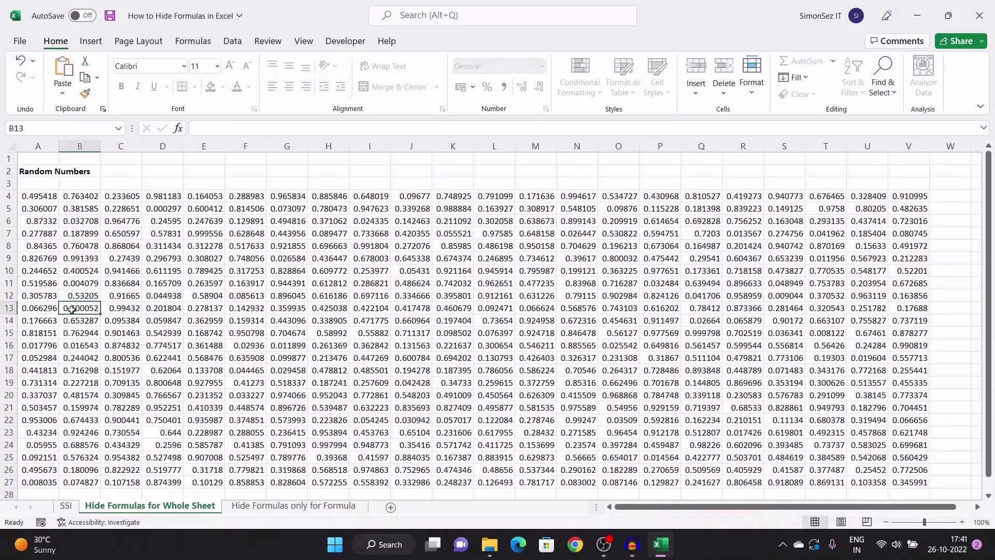
Step: Try to edit the random number in E13 on the protected sheet
{"action": "double_click", "coordinate": [196, 309]}
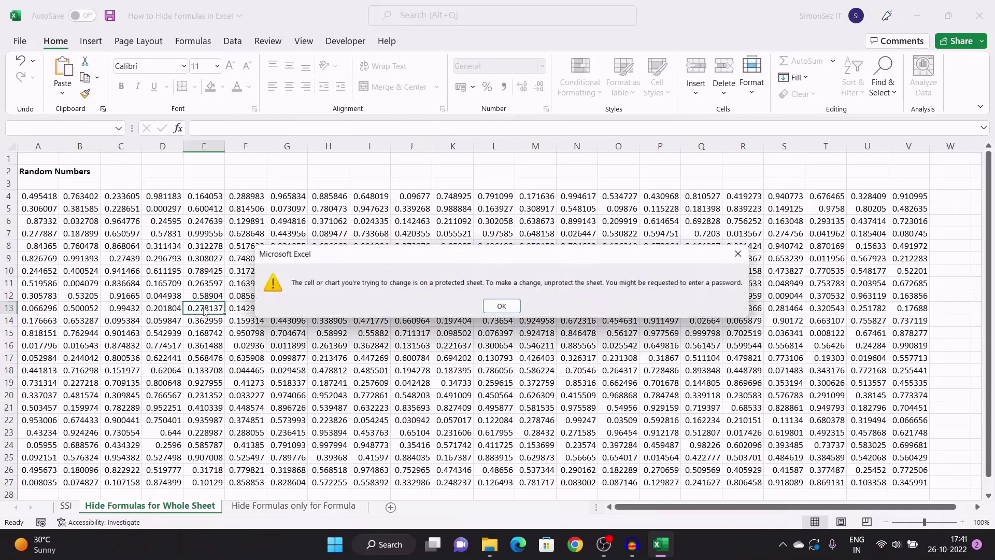
{"action": "left_click", "coordinate": [504, 306]}
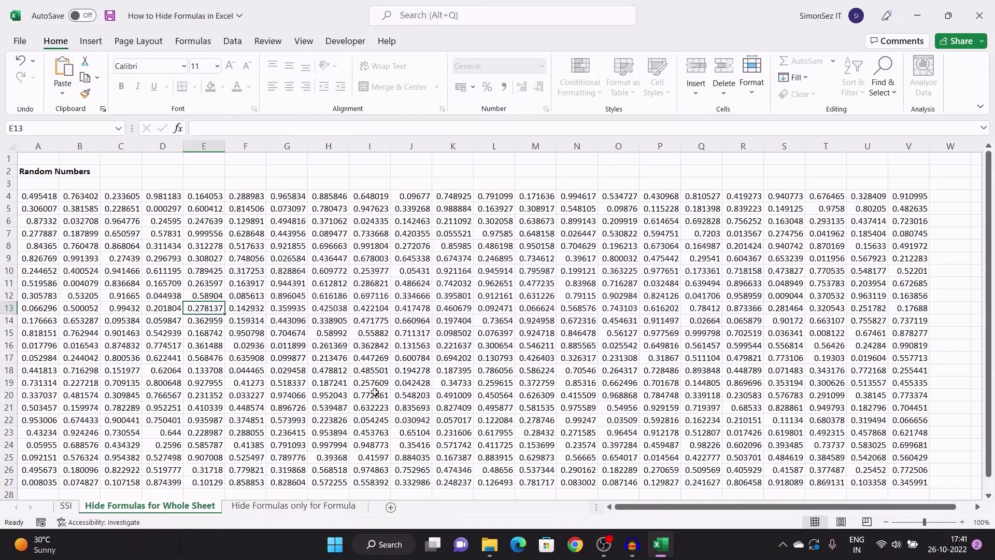
Step: On the "Hide Formulas only for Formula" sheet, inspect the Profit column formulas, including D8 and D6
{"action": "left_click", "coordinate": [275, 510]}
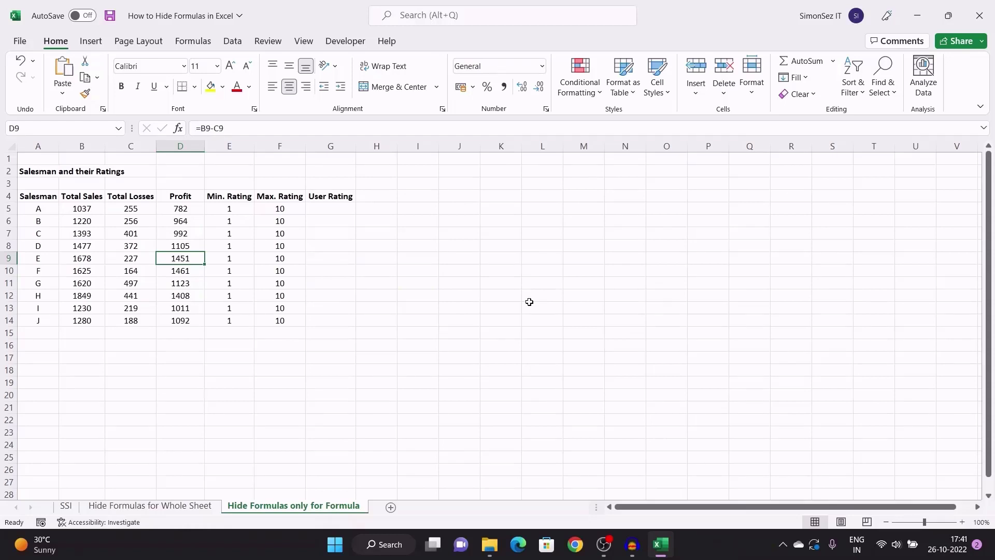
{"action": "left_click", "coordinate": [136, 245]}
{"action": "left_click", "coordinate": [169, 243]}
{"action": "left_click", "coordinate": [170, 227]}
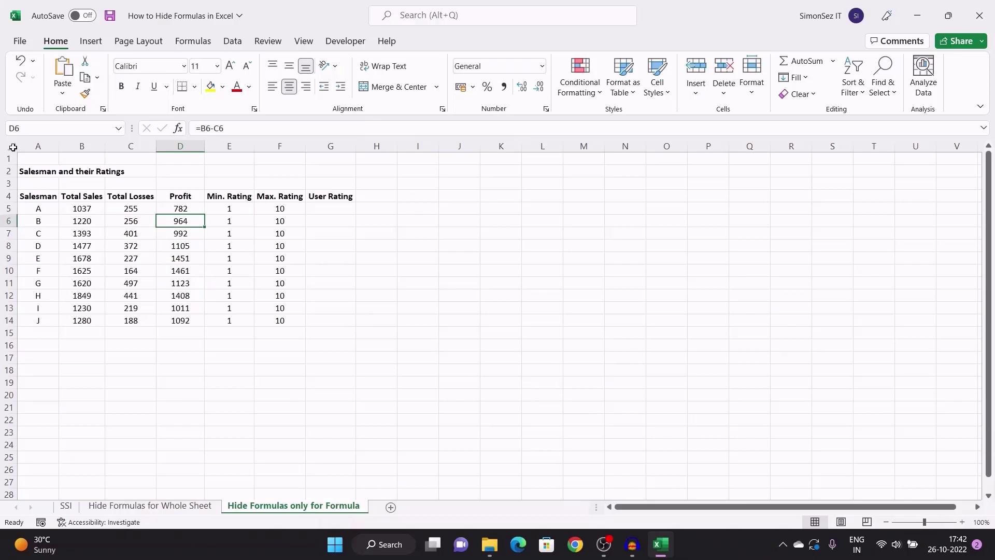
Step: Select every formula cell on the whole sheet with Go To Special, including numbers, text, logicals and errors
{"action": "key", "text": "ctrl+a"}
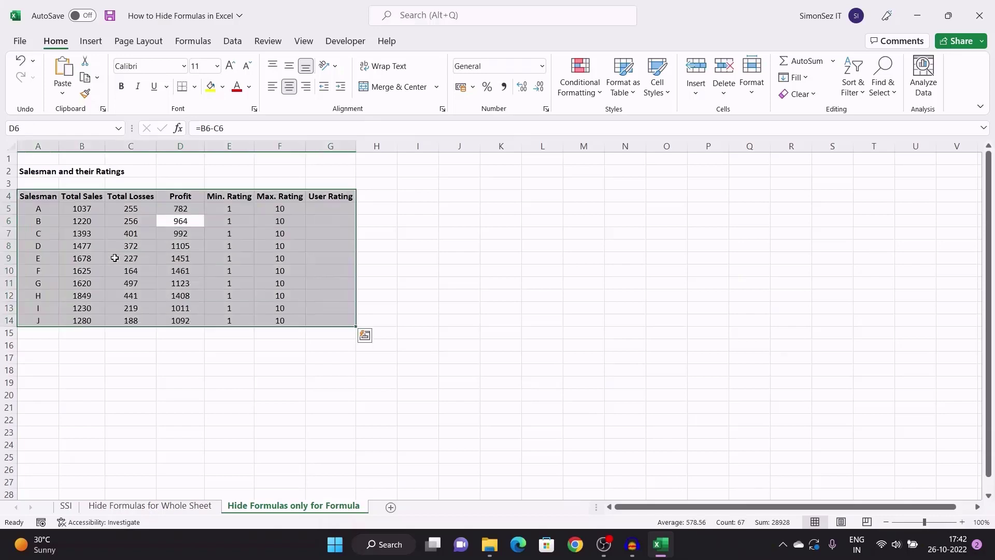
{"action": "key", "text": "ctrl+a"}
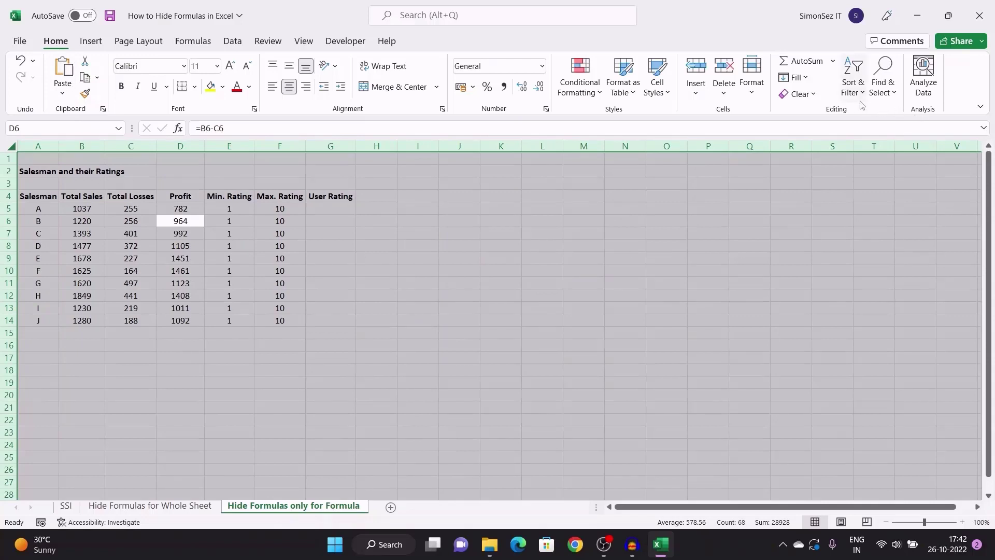
{"action": "left_click", "coordinate": [883, 87]}
{"action": "left_click", "coordinate": [891, 167]}
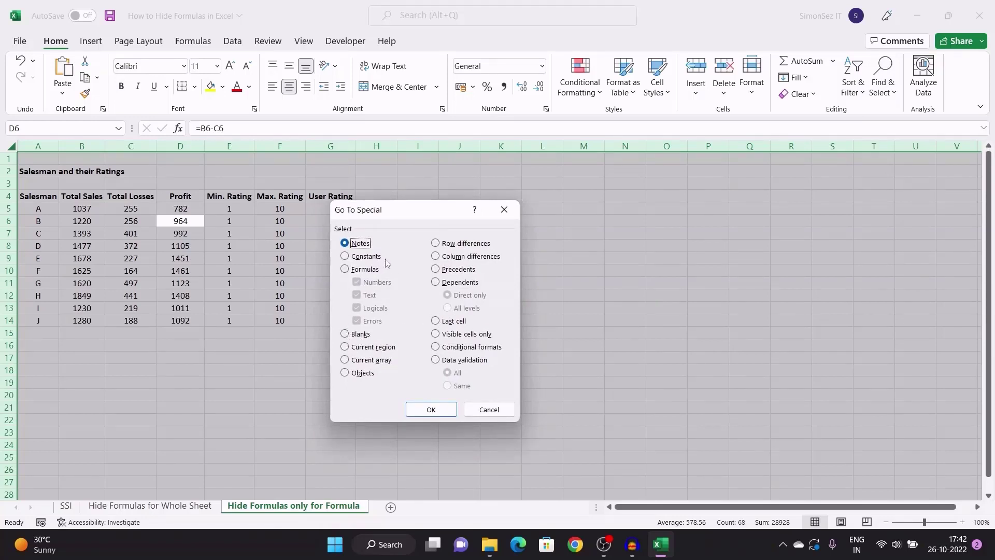
{"action": "left_click", "coordinate": [345, 269]}
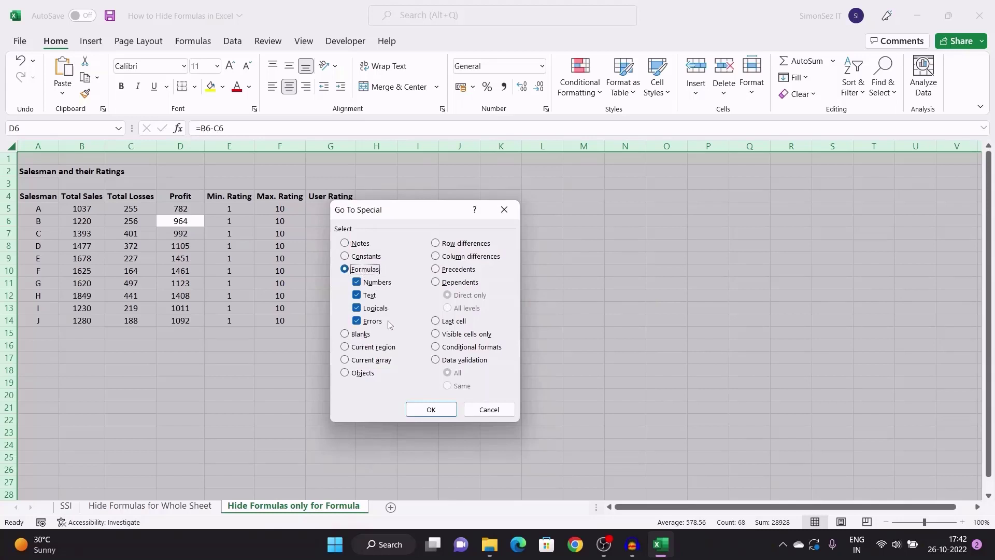
{"action": "left_click", "coordinate": [414, 404]}
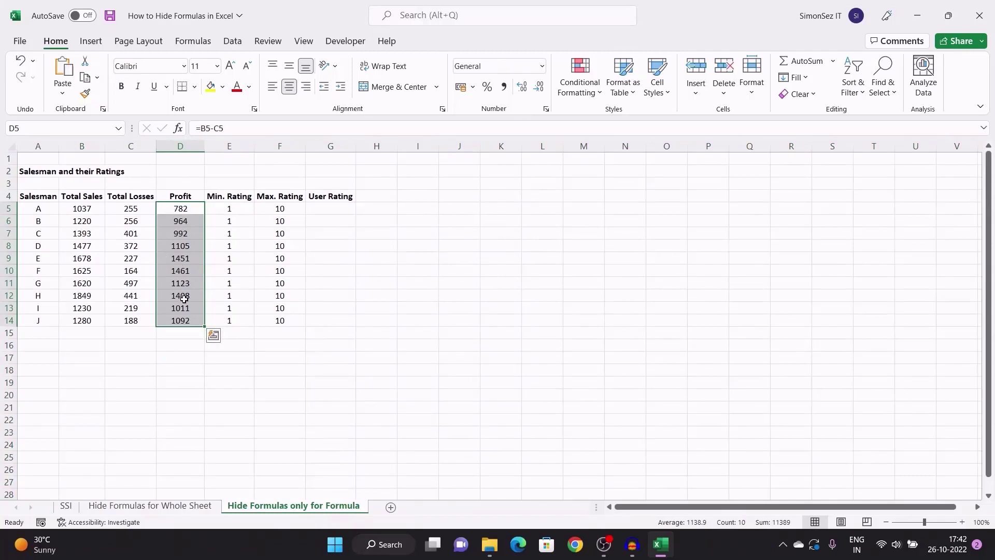
Step: Apply Locked and Hidden cell protection to the selected Profit formulas in D5:D14
{"action": "right_click", "coordinate": [184, 242]}
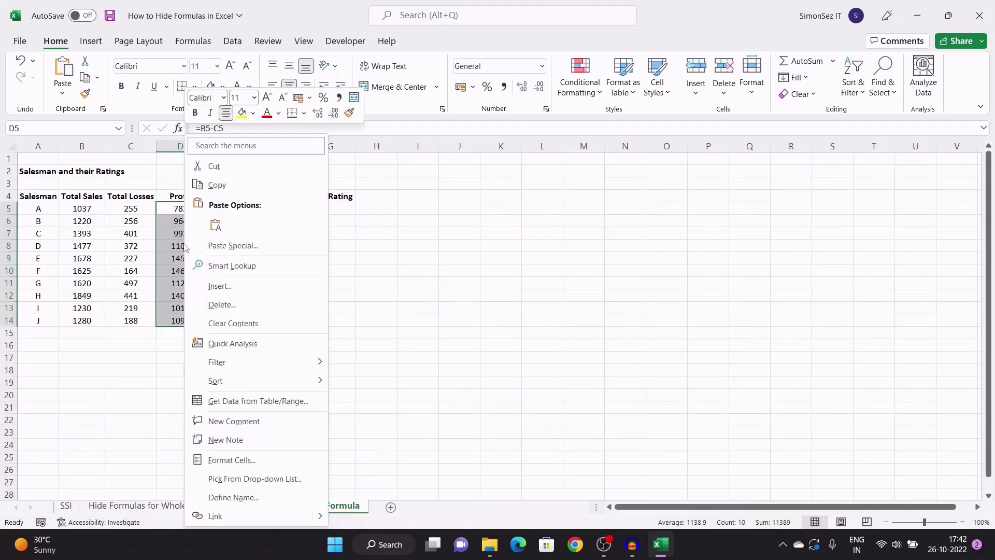
{"action": "left_click", "coordinate": [225, 466]}
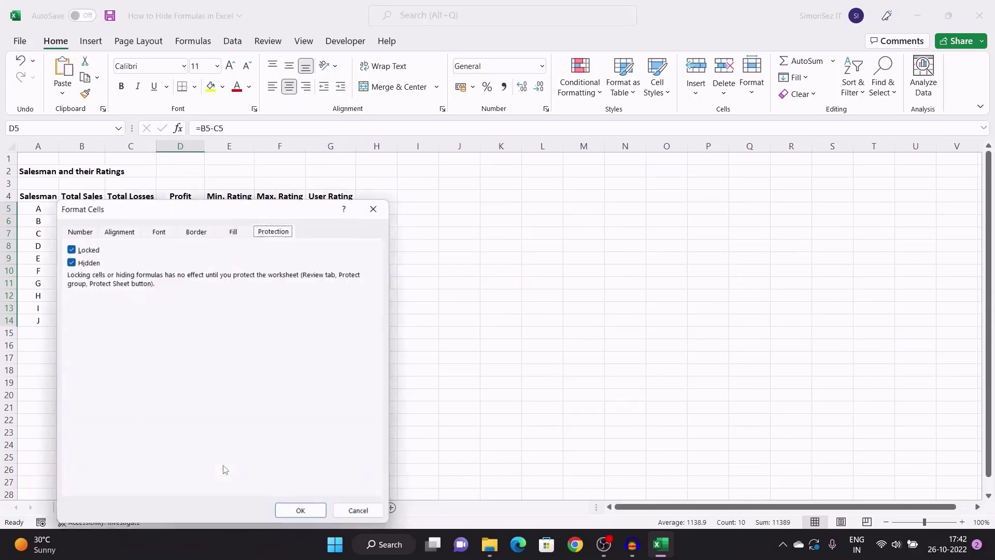
{"action": "left_click_drag", "start_coordinate": [304, 216], "coordinate": [490, 178]}
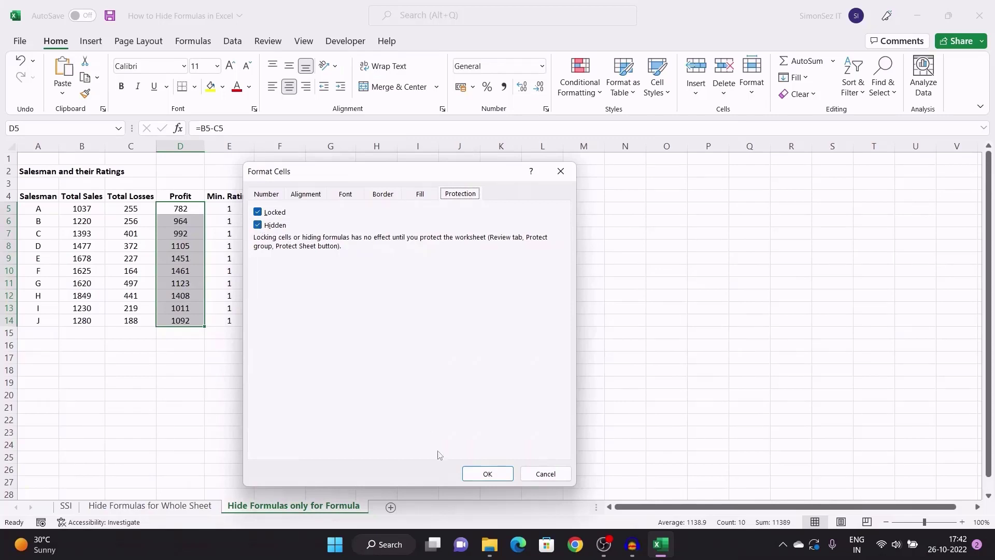
{"action": "left_click", "coordinate": [474, 474]}
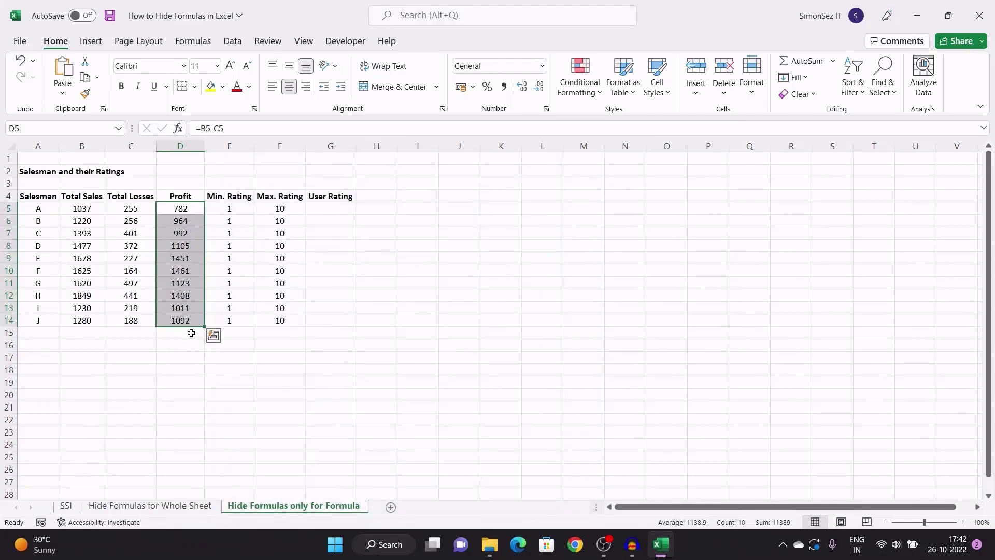
Step: Protect the "Hide Formulas only for Formula" sheet without a password, allowing only selection of locked and unlocked cells
{"action": "left_click", "coordinate": [268, 41]}
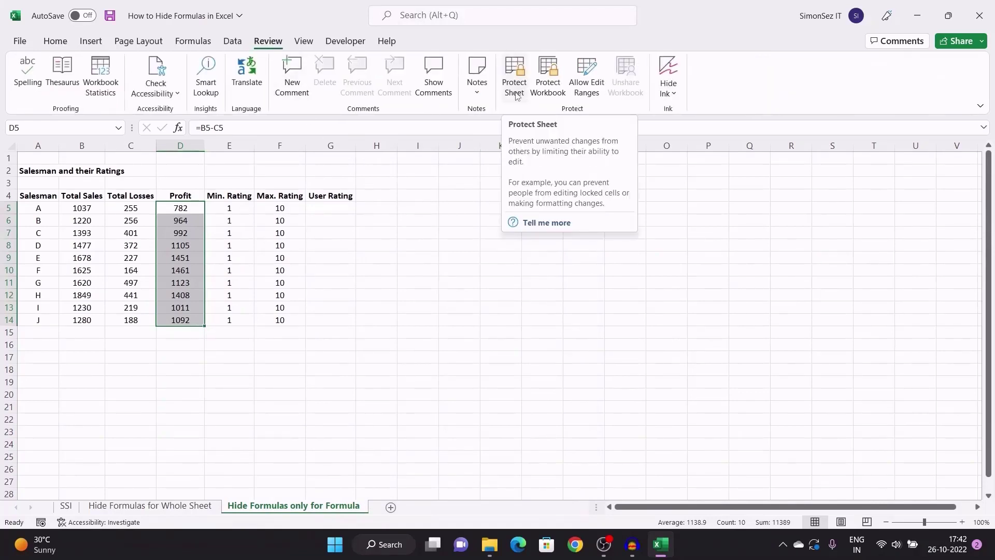
{"action": "left_click", "coordinate": [515, 88]}
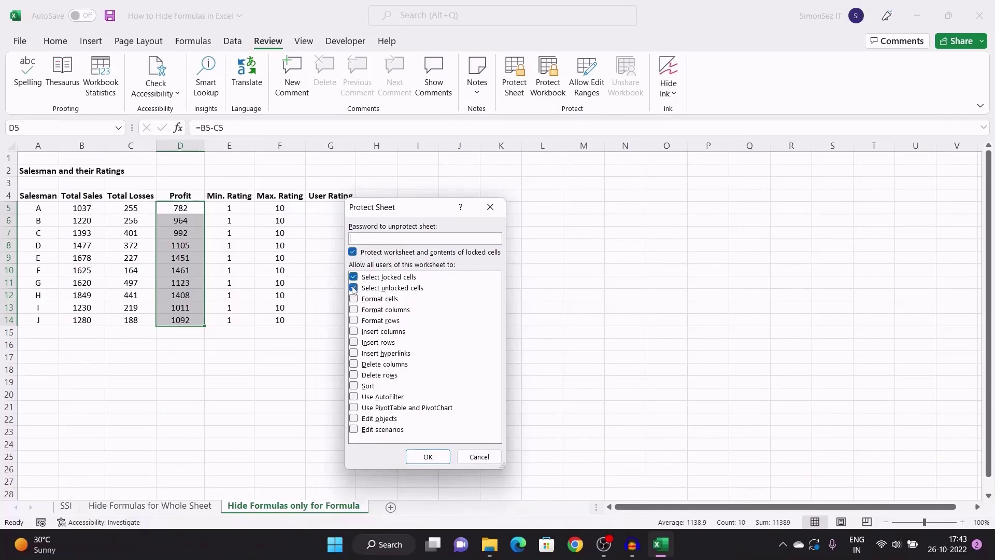
{"action": "left_click", "coordinate": [428, 456]}
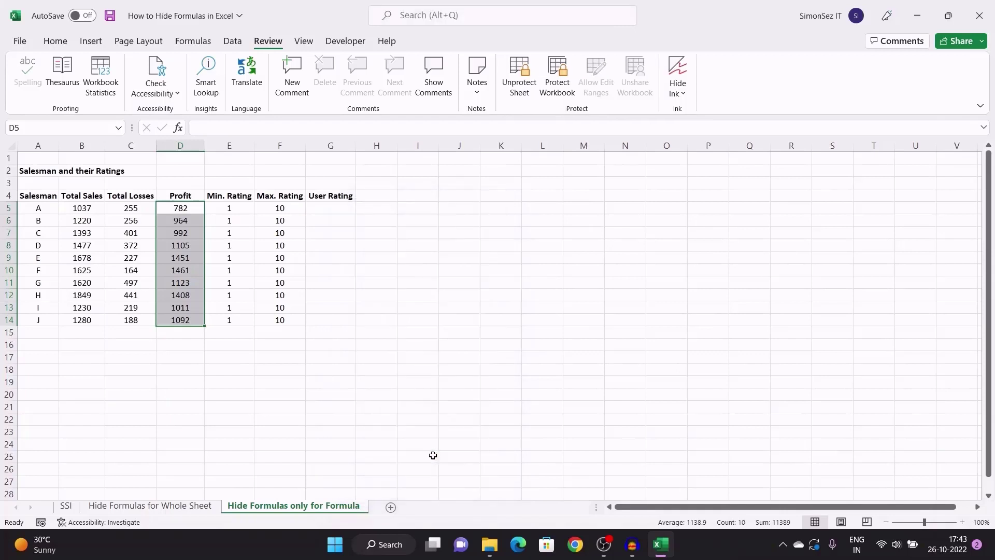
Step: Check Profit cells D6 and D11 on the protected sheet for formulas in the formula bar
{"action": "left_click", "coordinate": [187, 221]}
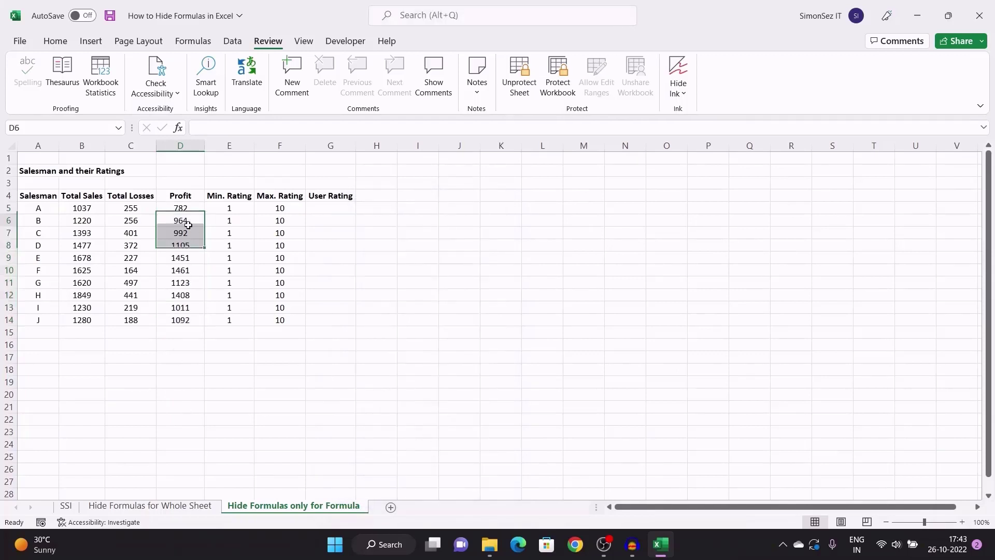
{"action": "left_click", "coordinate": [179, 282]}
{"action": "left_click", "coordinate": [56, 44]}
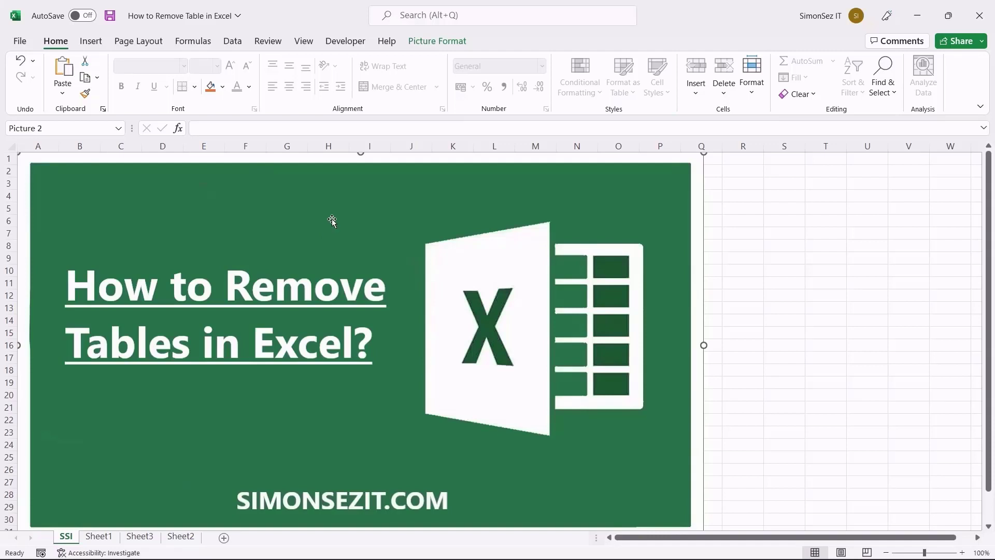
Step: In the How to Remove Table in Excel workbook, clear the table style from A4:F15 on Sheet1
{"action": "left_click", "coordinate": [96, 538]}
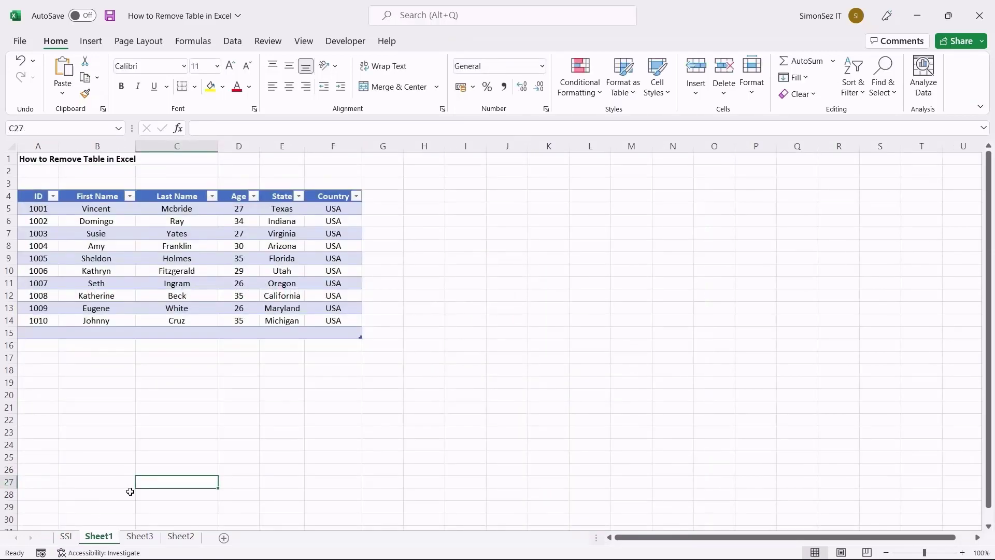
{"action": "left_click_drag", "start_coordinate": [30, 204], "coordinate": [350, 332]}
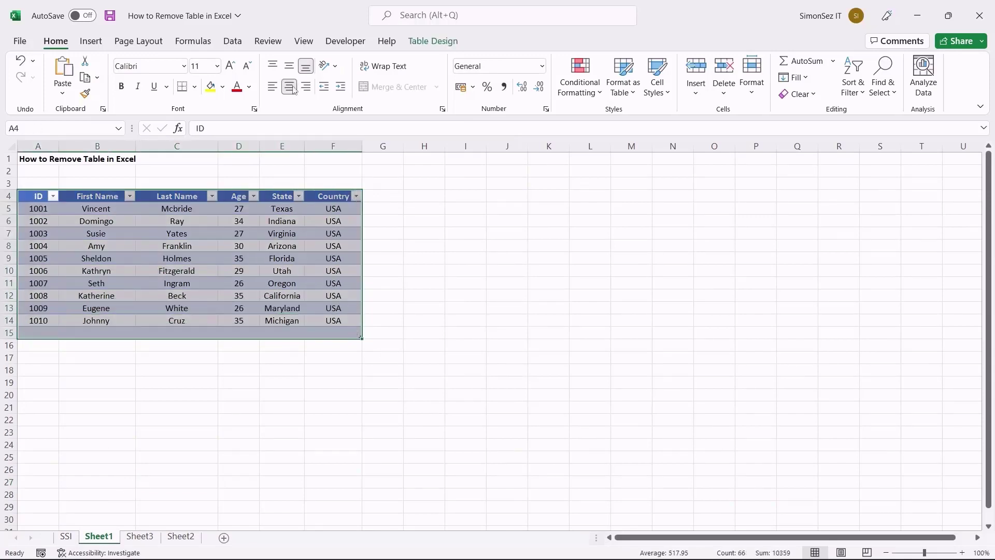
{"action": "left_click", "coordinate": [427, 41]}
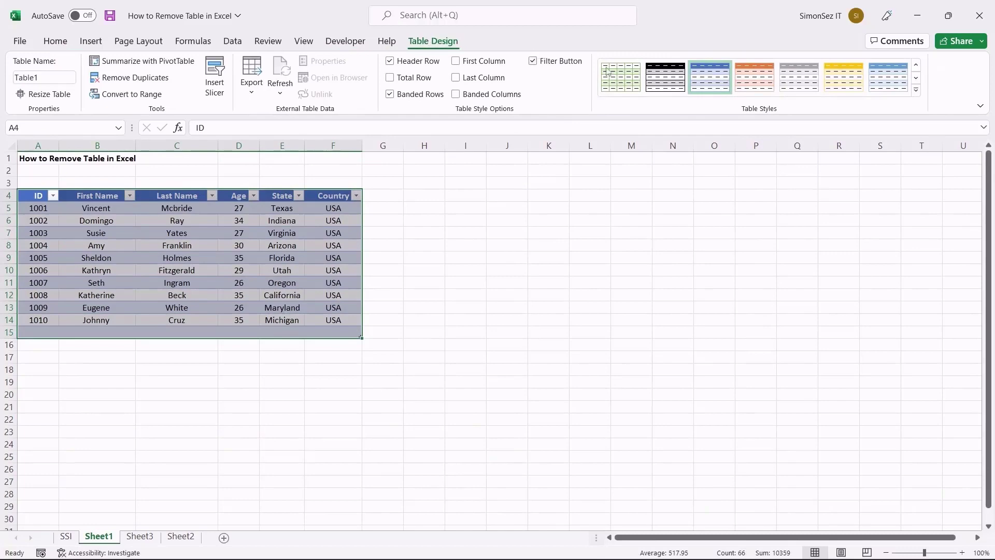
{"action": "left_click", "coordinate": [916, 91]}
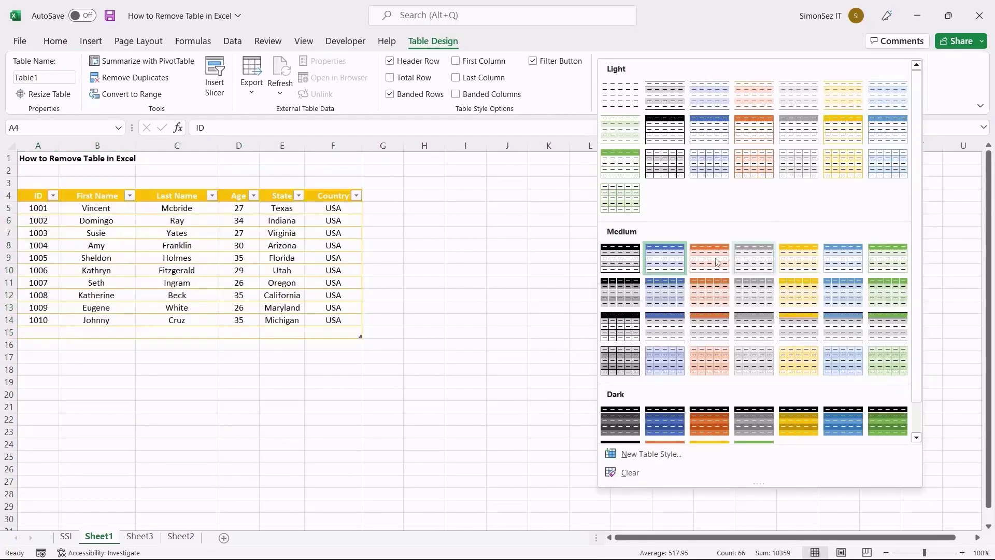
{"action": "scroll", "coordinate": [710, 259], "scroll_direction": "down", "scroll_amount": 1}
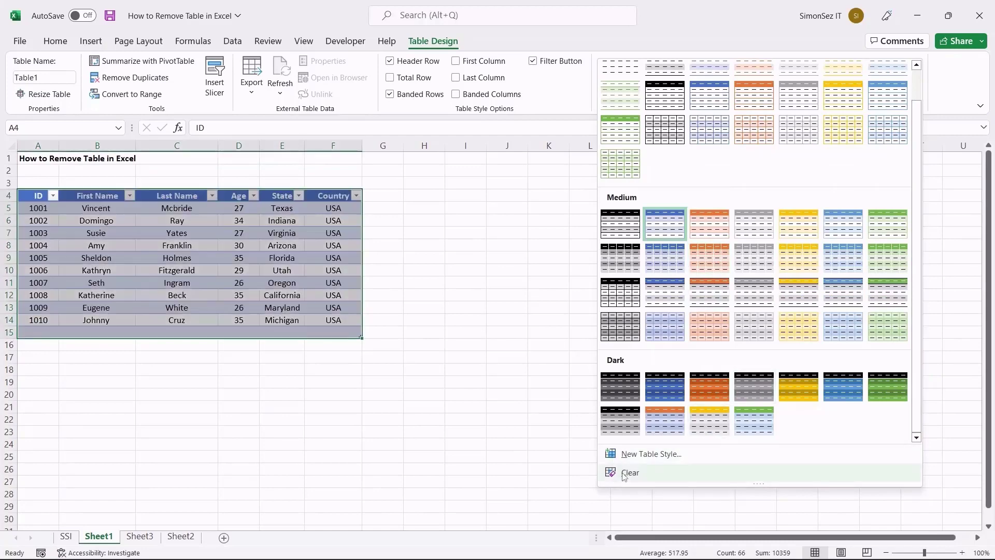
{"action": "left_click", "coordinate": [622, 472]}
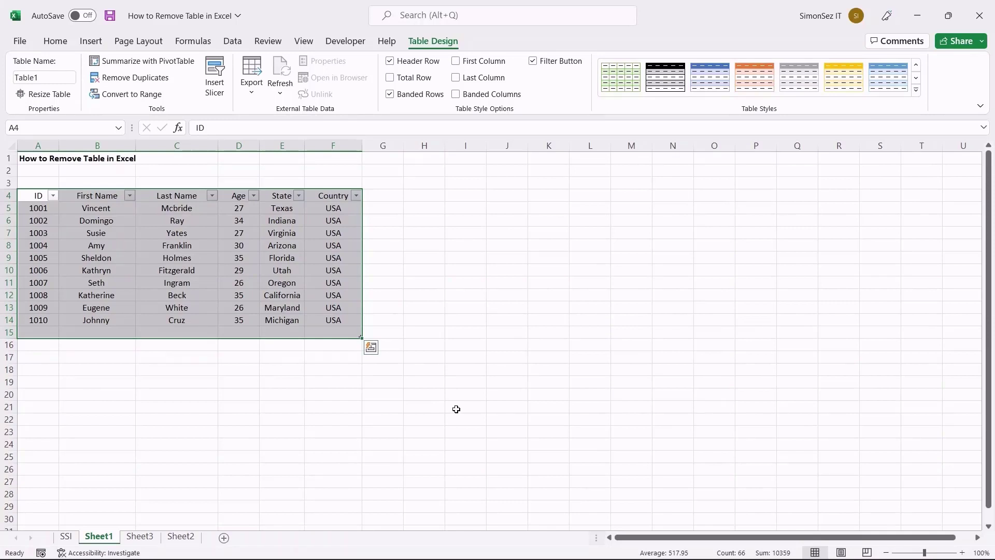
Step: Clear all remaining cell formats from the Sheet1 table in A4:F15, and deselect it
{"action": "left_click", "coordinate": [54, 41]}
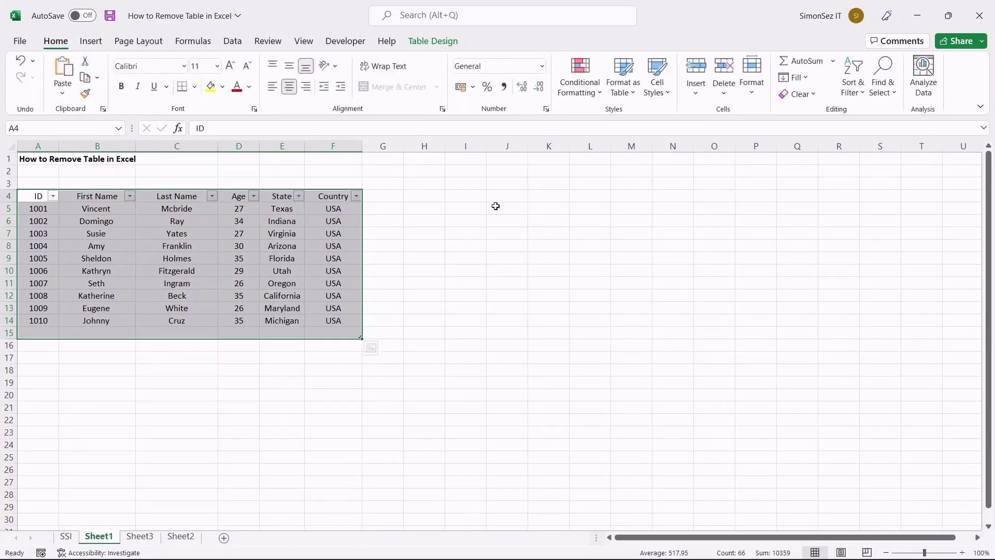
{"action": "left_click", "coordinate": [817, 99]}
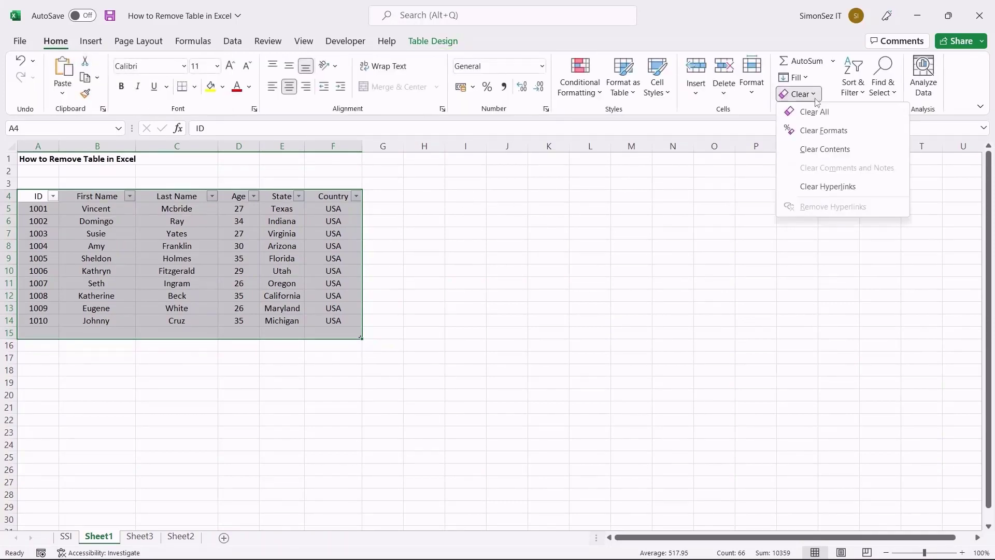
{"action": "left_click", "coordinate": [827, 131]}
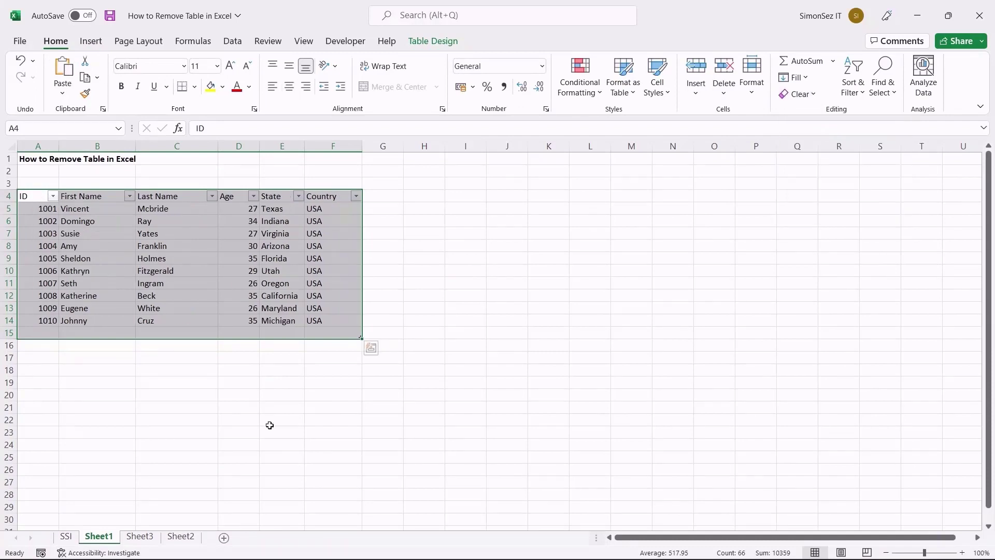
{"action": "left_click", "coordinate": [395, 381]}
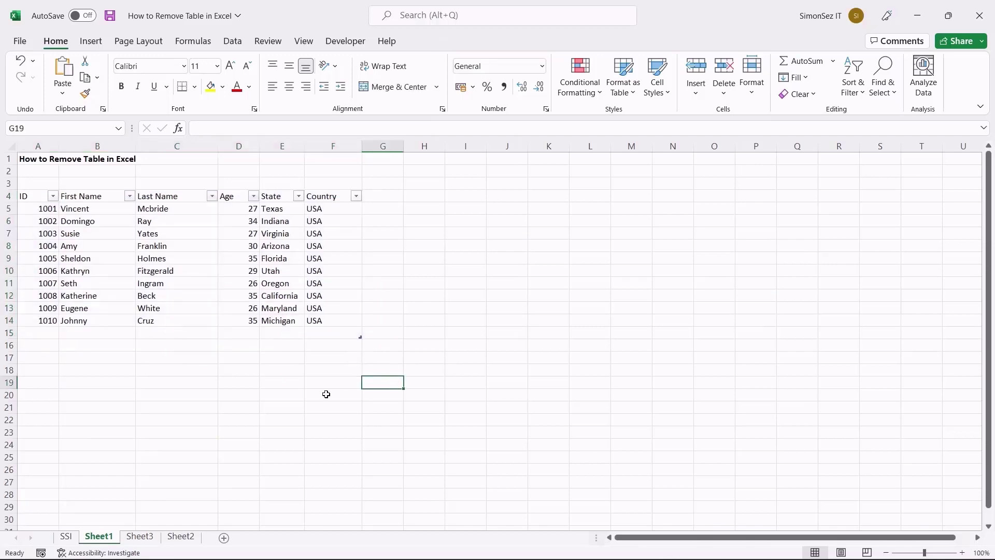
Step: On Sheet3, convert the table in A4:F15 to a normal range and deselect it
{"action": "left_click", "coordinate": [148, 536]}
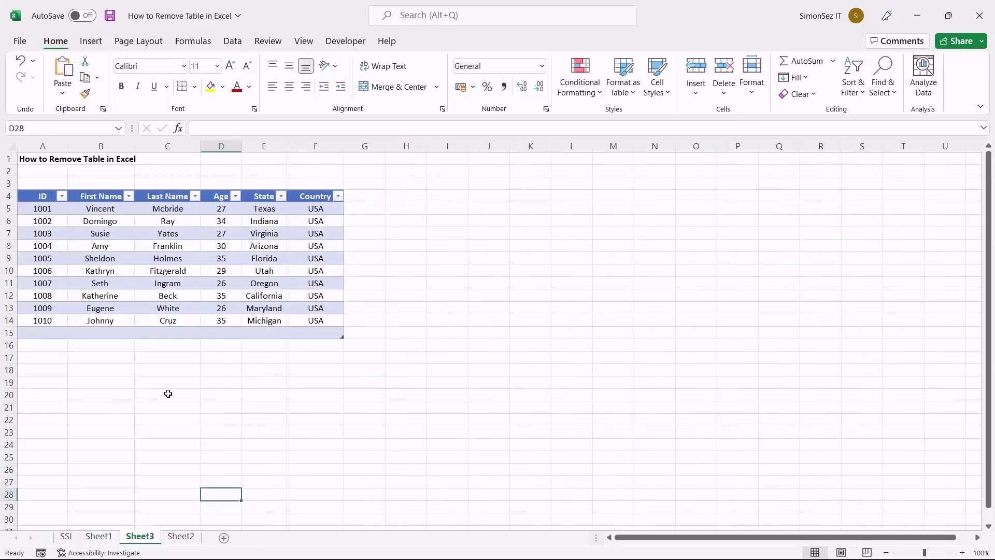
{"action": "left_click_drag", "start_coordinate": [37, 196], "coordinate": [344, 332]}
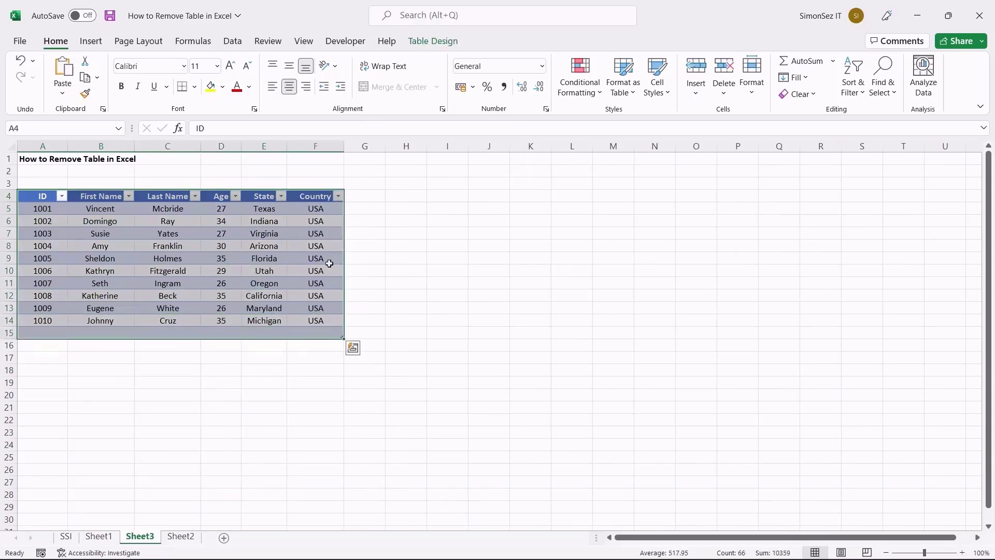
{"action": "left_click", "coordinate": [423, 40]}
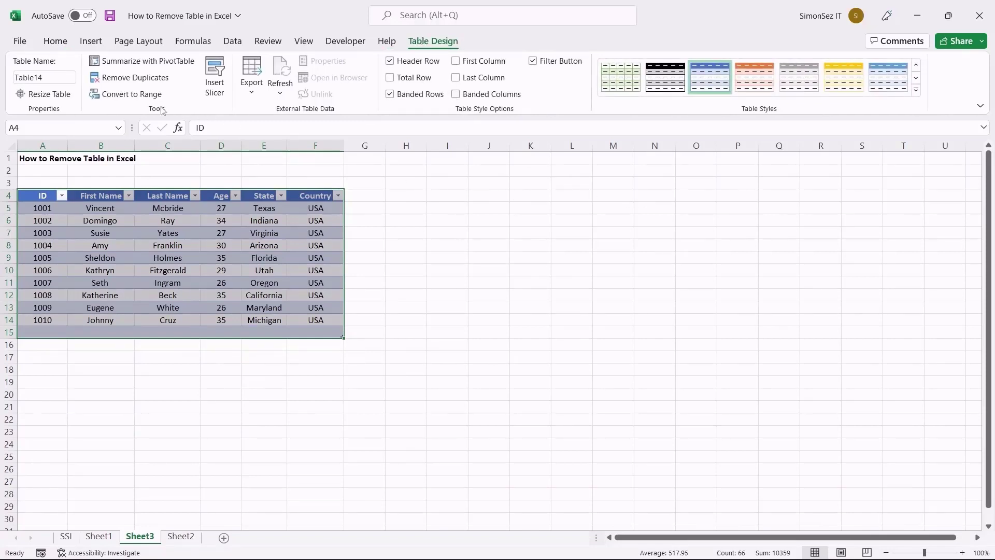
{"action": "left_click", "coordinate": [146, 100]}
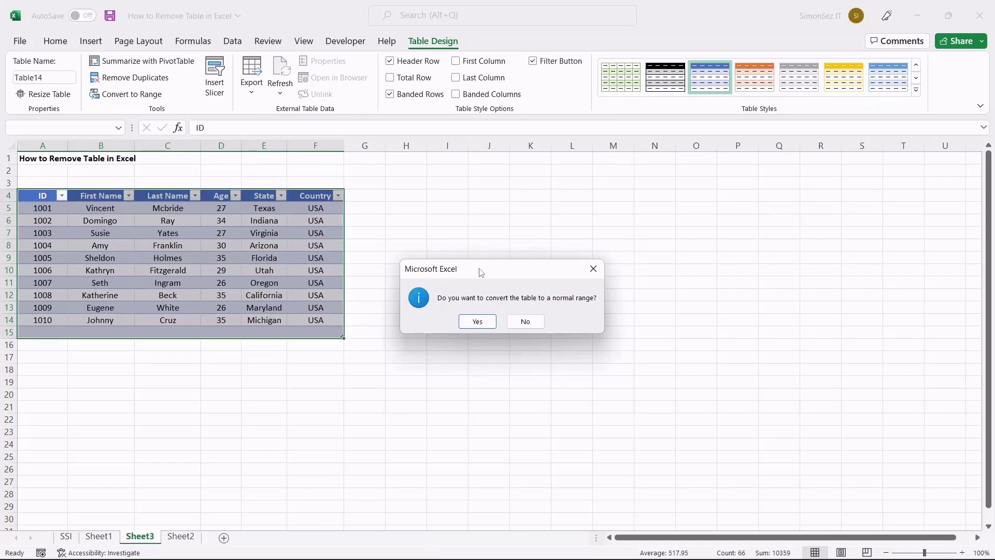
{"action": "left_click", "coordinate": [477, 322]}
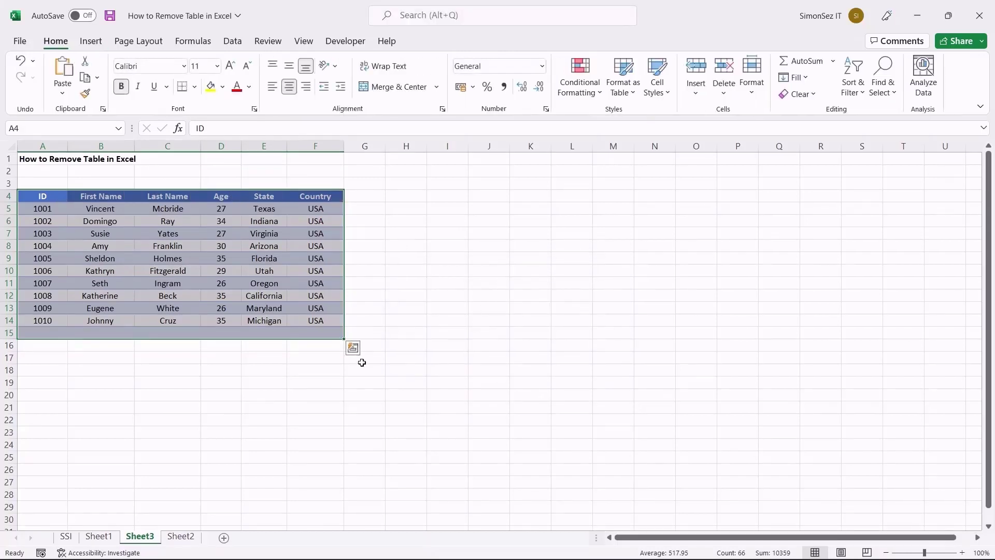
{"action": "left_click", "coordinate": [445, 293]}
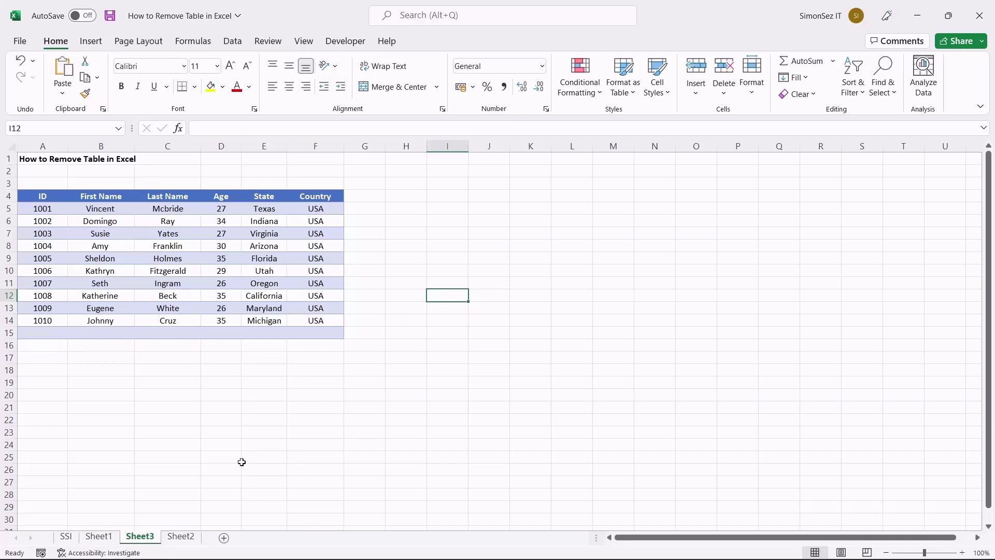
Step: On Sheet2, clear the formats from the table in A4:F15
{"action": "left_click", "coordinate": [180, 536]}
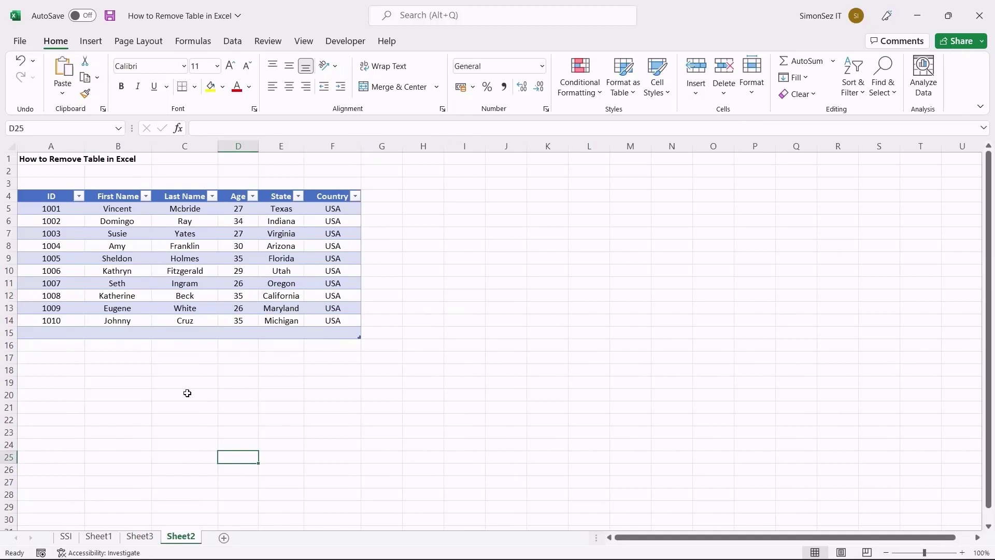
{"action": "left_click_drag", "start_coordinate": [39, 197], "coordinate": [342, 329]}
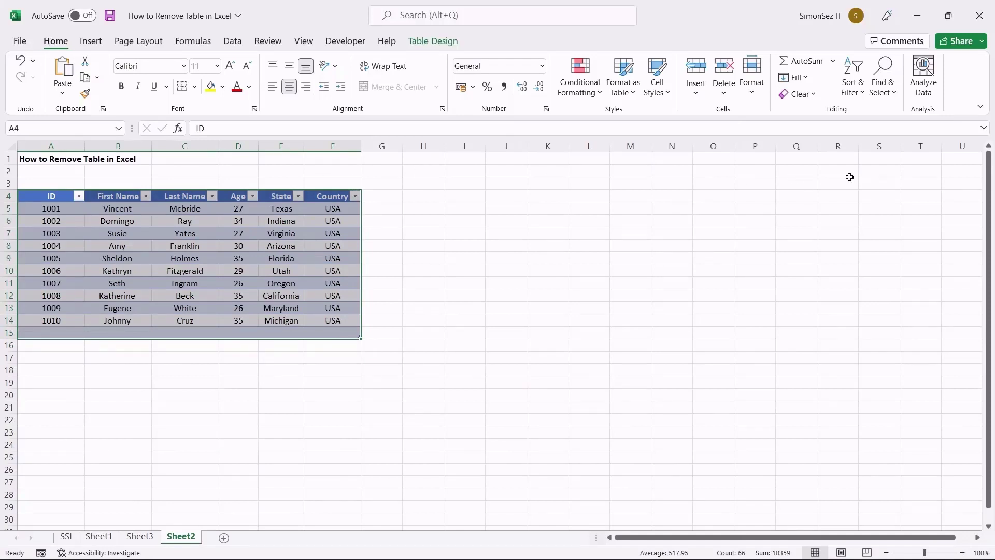
{"action": "left_click", "coordinate": [814, 95]}
{"action": "left_click", "coordinate": [819, 131]}
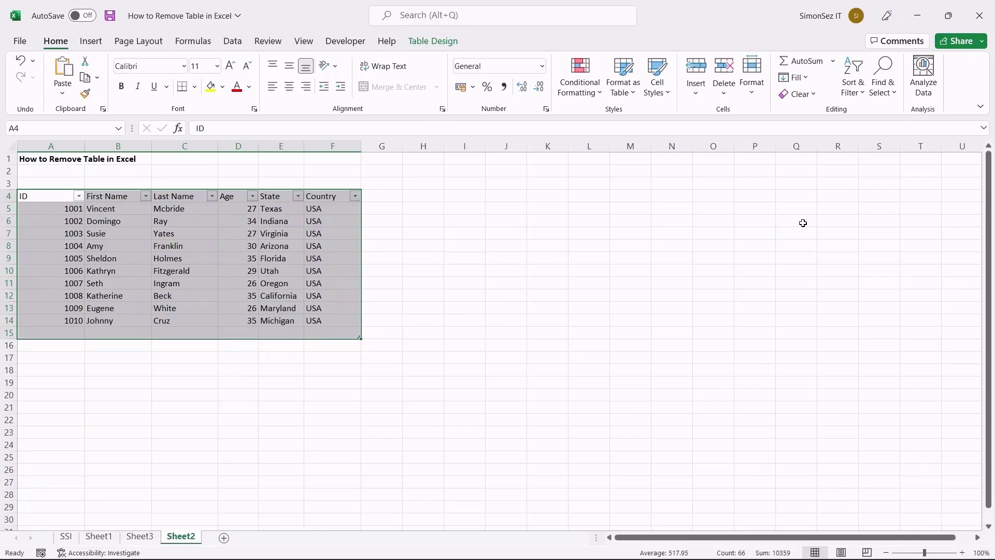
Step: Clear everything from the Sheet2 table range A4:F15, including data and table structure, and deselect it
{"action": "left_click", "coordinate": [807, 96]}
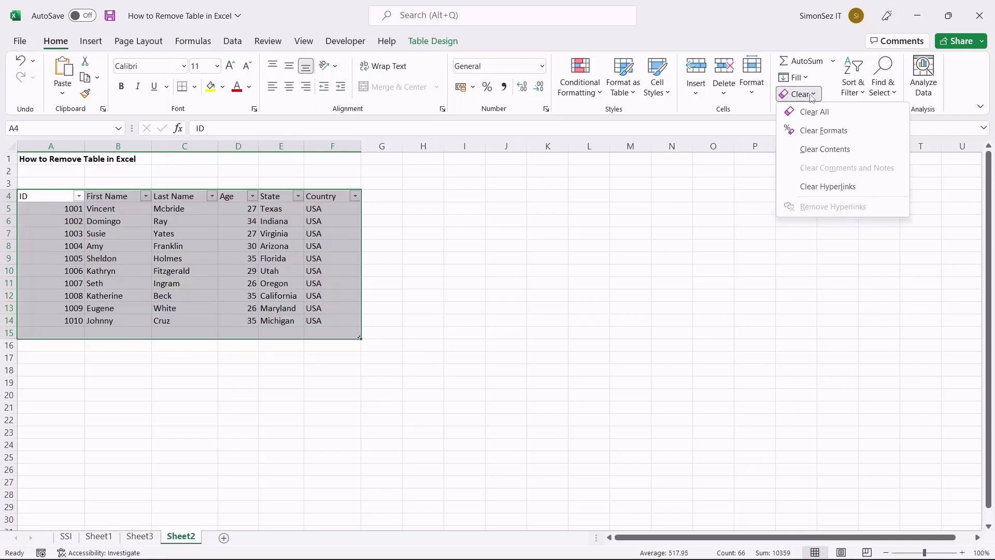
{"action": "left_click", "coordinate": [589, 283]}
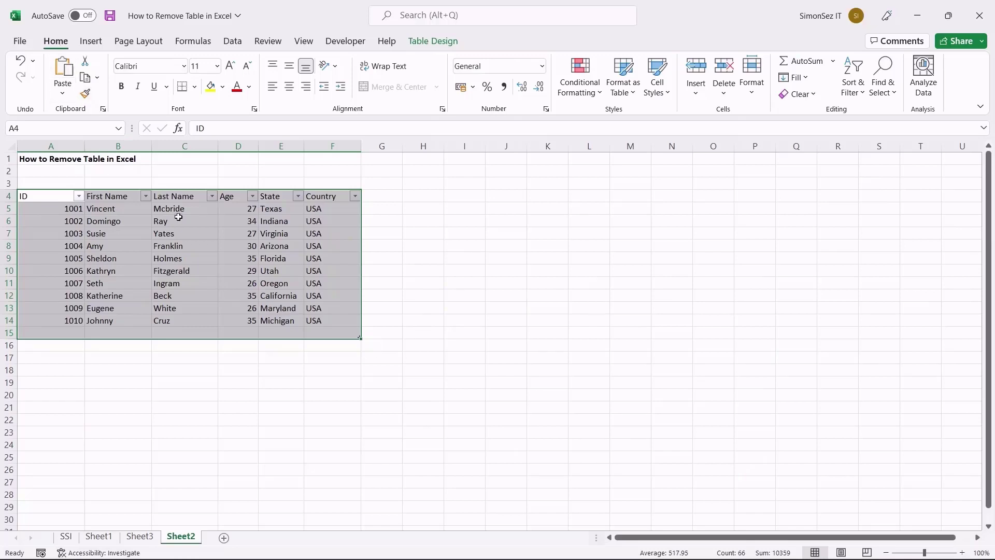
{"action": "left_click", "coordinate": [817, 96]}
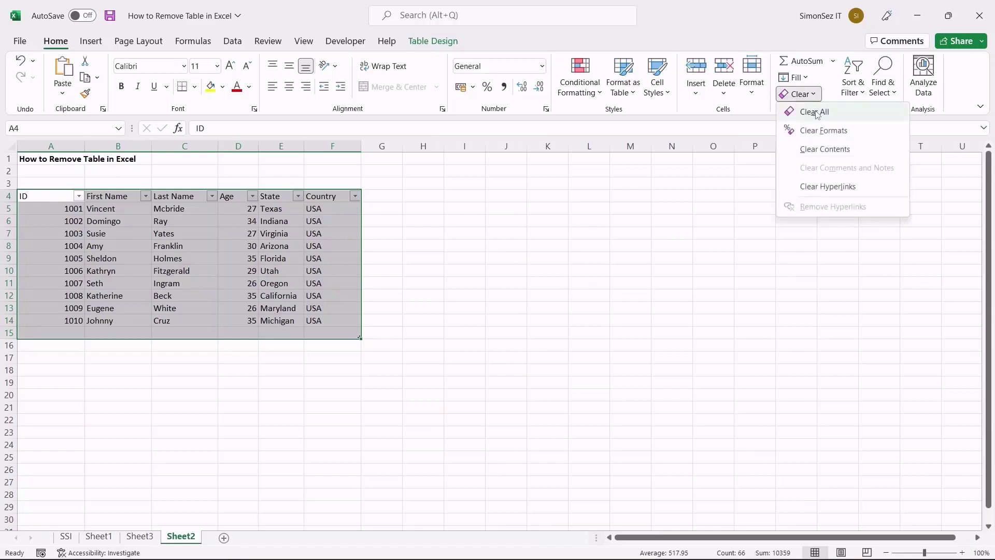
{"action": "left_click", "coordinate": [816, 111]}
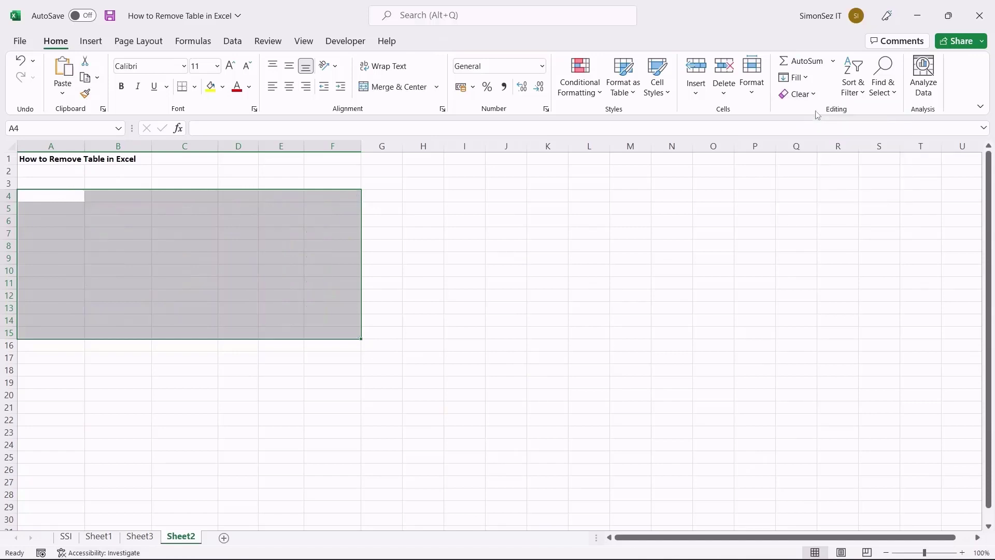
{"action": "left_click", "coordinate": [394, 402]}
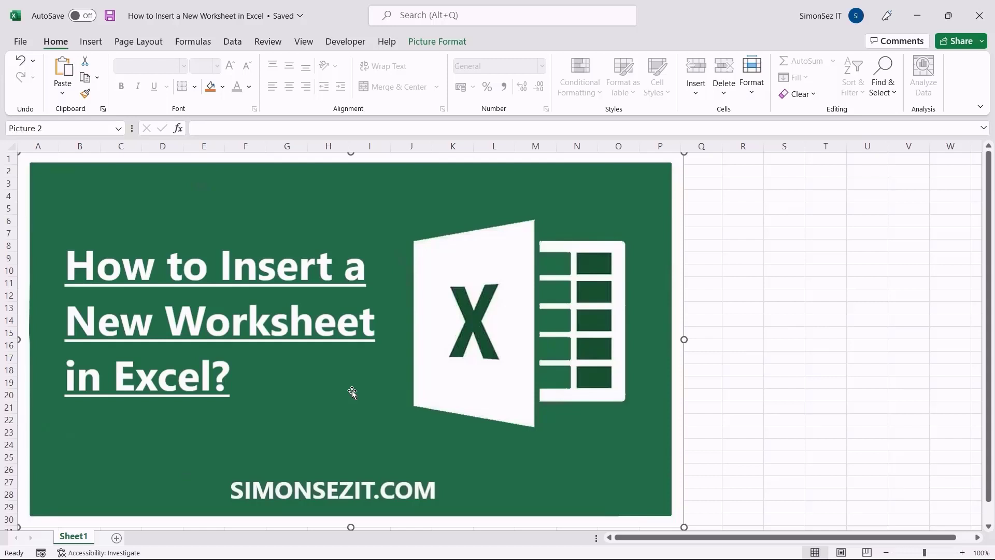
Step: In the How to Insert a New Worksheet in Excel workbook, add a worksheet after Sheet1 and insert another before Sheet1
{"action": "left_click", "coordinate": [117, 538]}
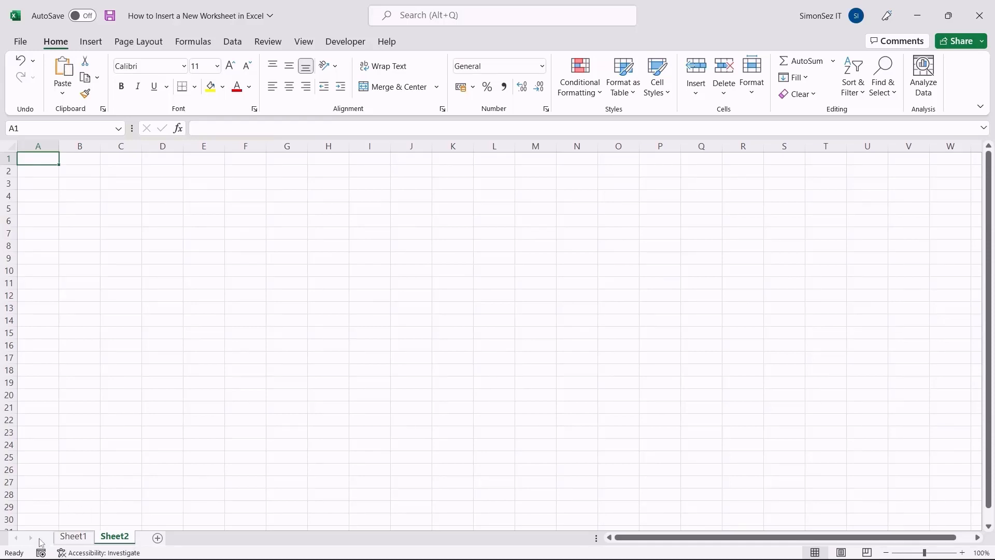
{"action": "right_click", "coordinate": [73, 536]}
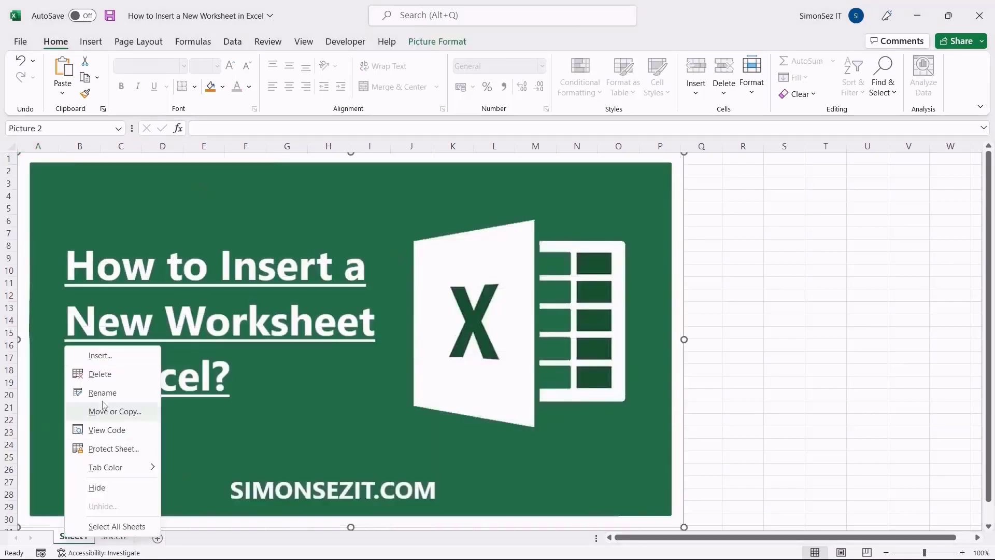
{"action": "left_click", "coordinate": [98, 355]}
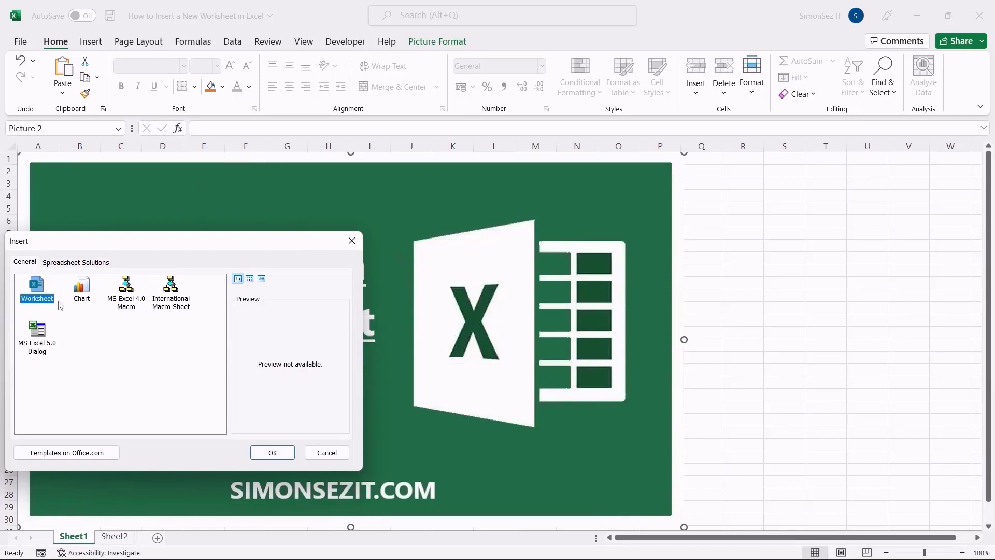
{"action": "left_click", "coordinate": [273, 454]}
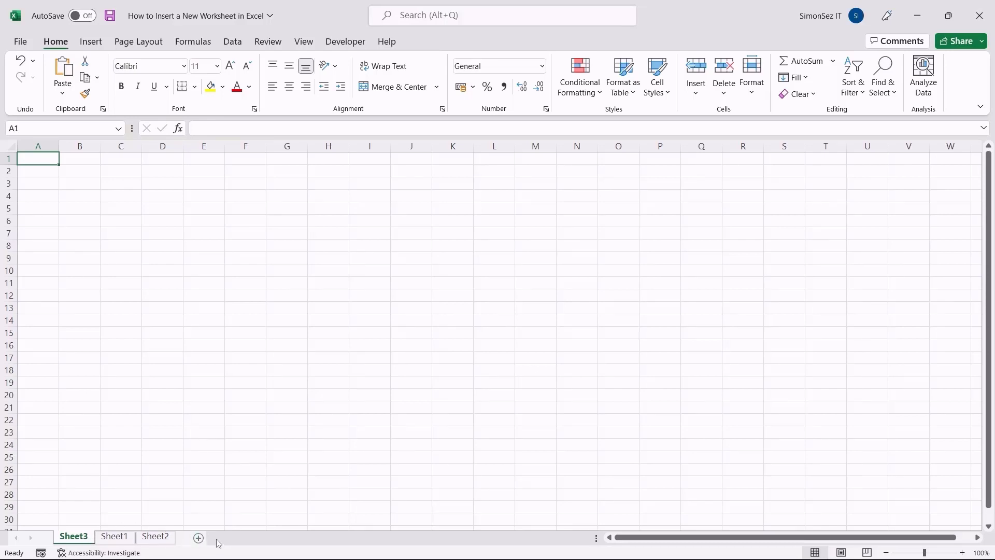
Step: From Sheet2, insert two new worksheets one after the other, each before the active sheet
{"action": "left_click", "coordinate": [153, 537]}
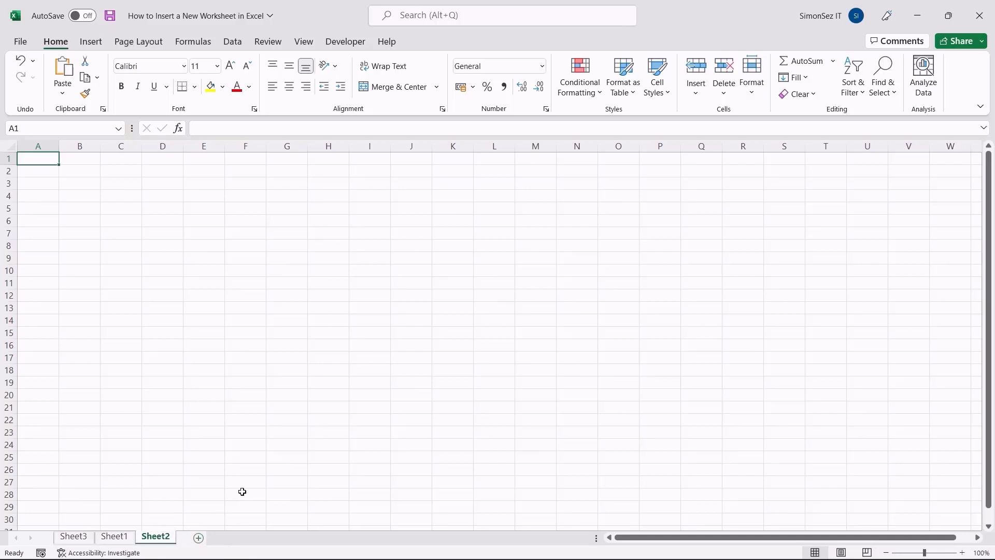
{"action": "key", "text": "shift+F11"}
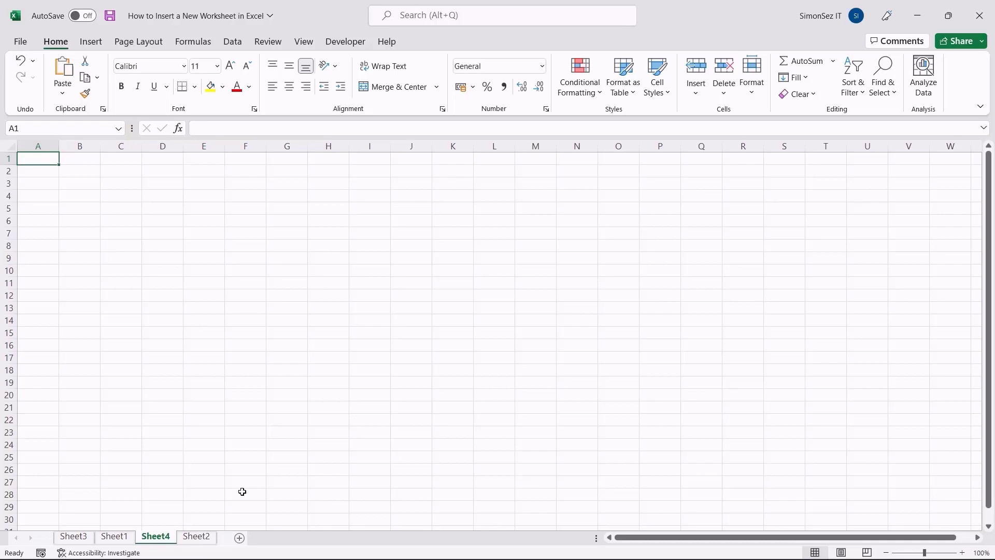
{"action": "key", "text": "shift+F11"}
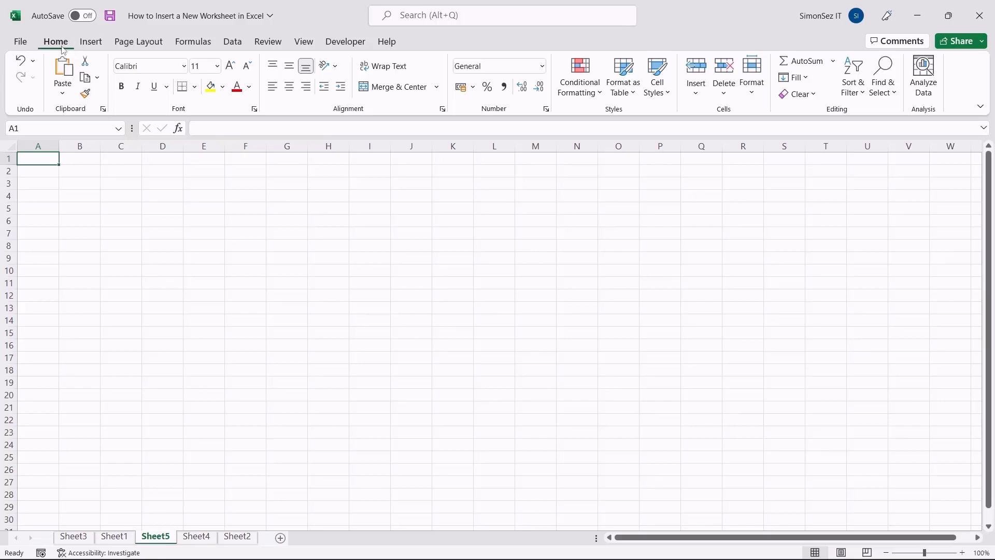
Step: Insert one new worksheet before Sheet5
{"action": "left_click_drag", "start_coordinate": [493, 245], "coordinate": [524, 295]}
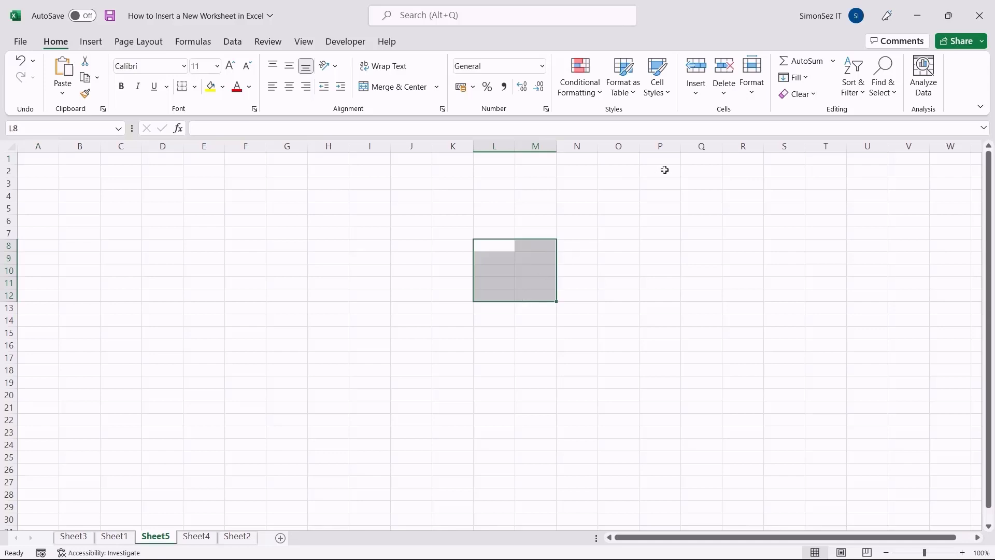
{"action": "left_click", "coordinate": [706, 97]}
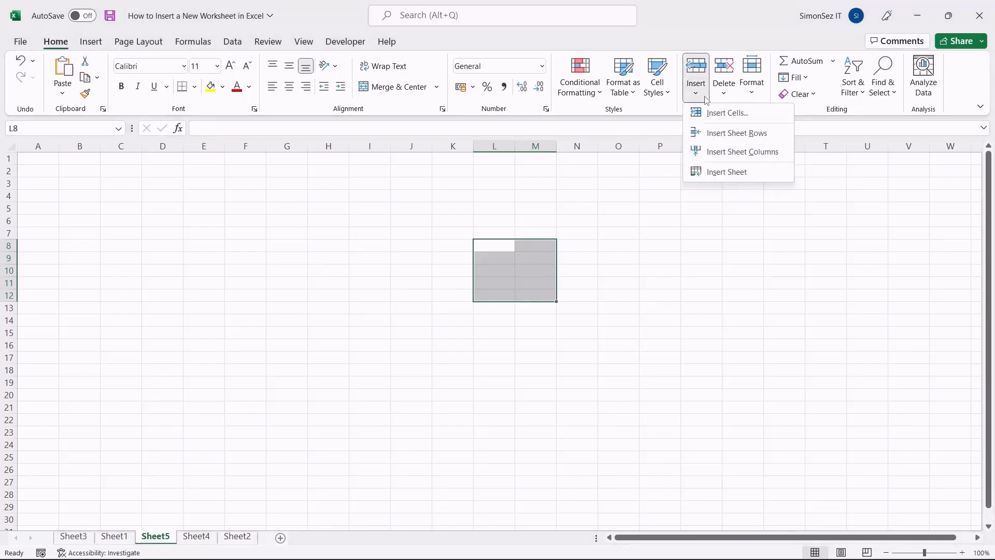
{"action": "left_click", "coordinate": [721, 172]}
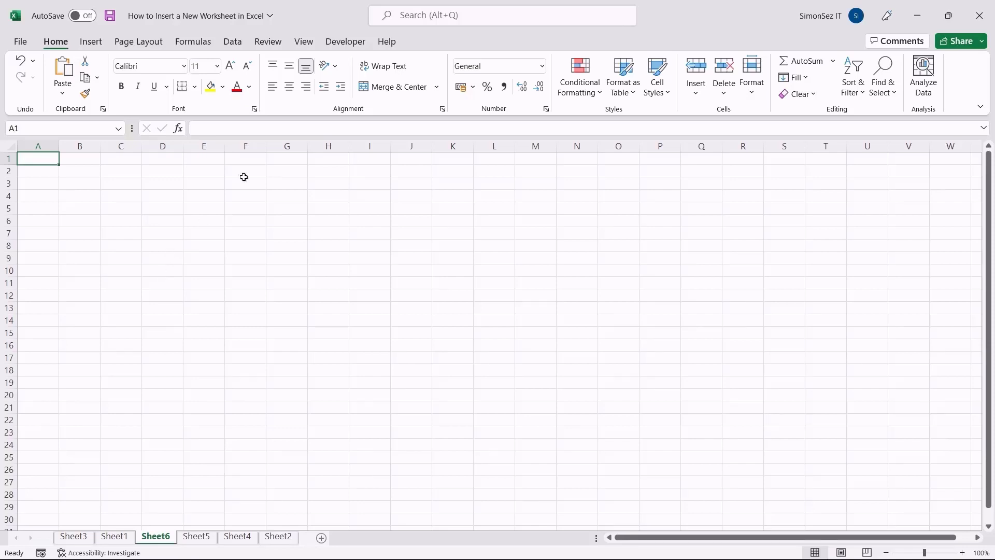
Step: Add ten worksheets by running Sheets.Add Count:=10 in the Visual Basic Immediate window, and close the editor
{"action": "left_click", "coordinate": [348, 45]}
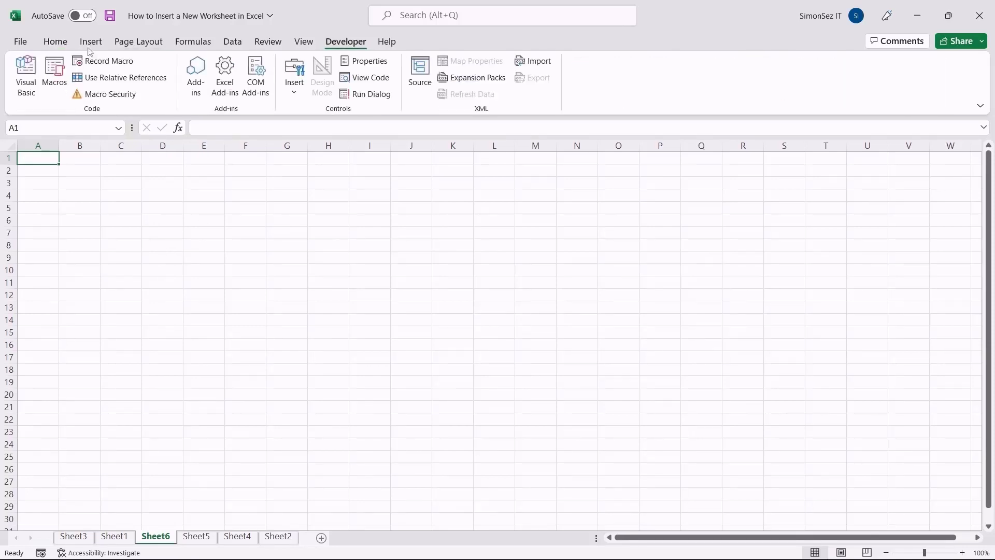
{"action": "left_click", "coordinate": [30, 77]}
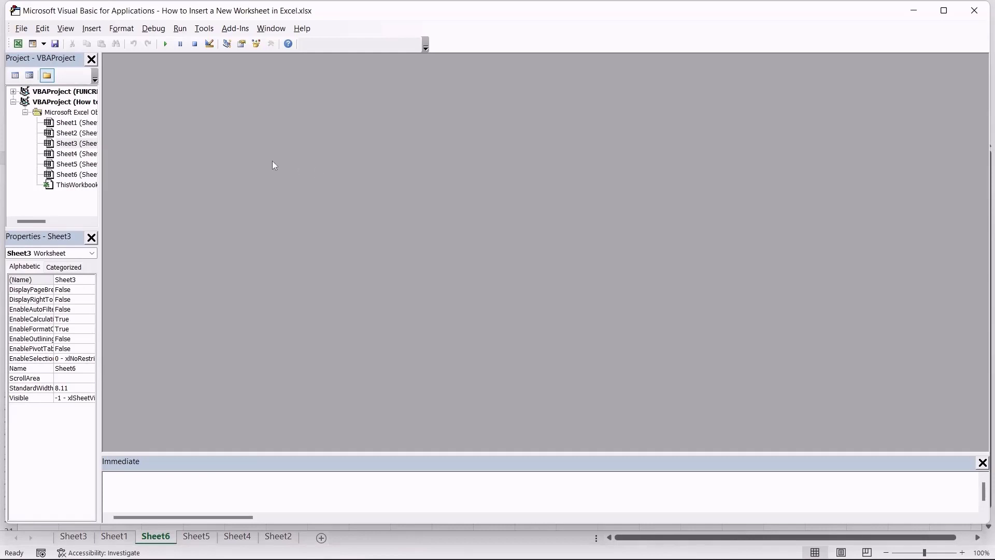
{"action": "left_click", "coordinate": [67, 29]}
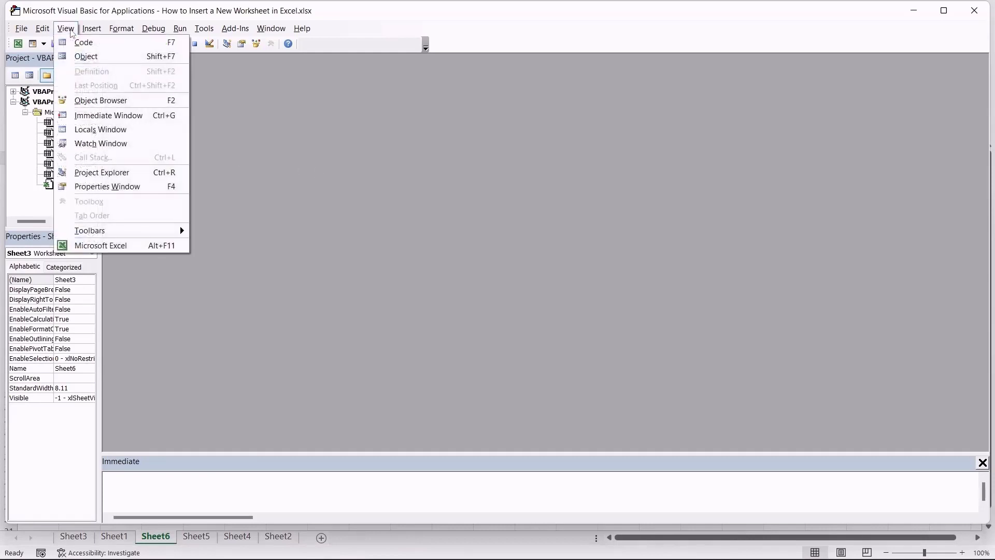
{"action": "left_click", "coordinate": [112, 116]}
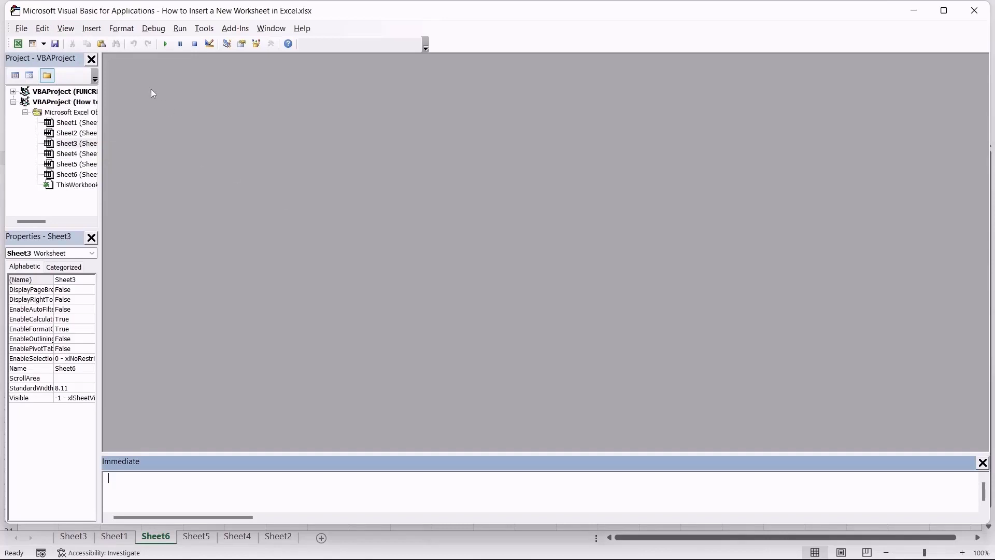
{"action": "type", "text": "Sheets.Add Count:=10"}
{"action": "key", "text": "shift+Left"}
{"action": "key", "text": "shift+Left"}
{"action": "key", "text": "Return"}
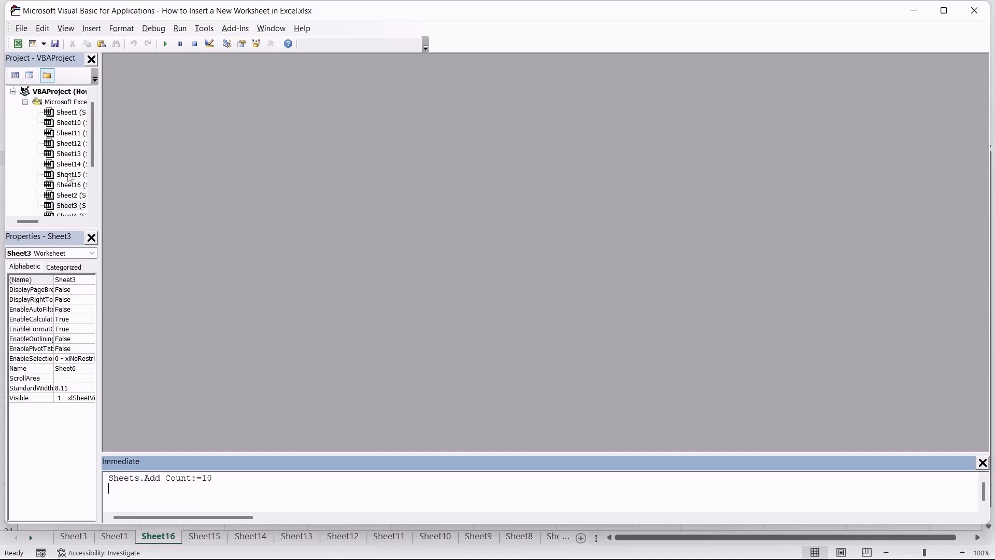
{"action": "left_click", "coordinate": [988, 14]}
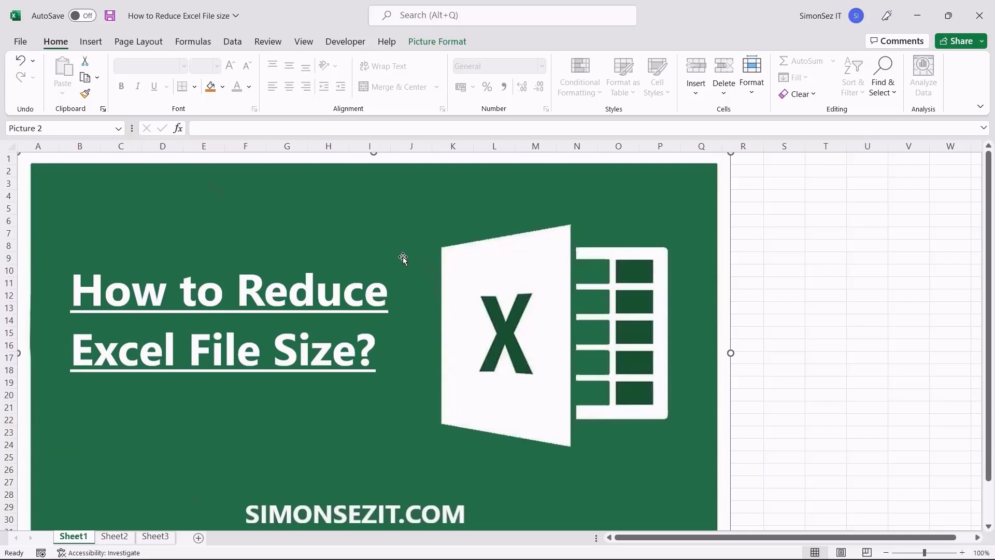
Step: From Sheet2 of the How to Reduce Excel File size workbook, save the file as an Excel Binary Workbook (*.xlsb) in SSI Worksheet
{"action": "left_click", "coordinate": [115, 536]}
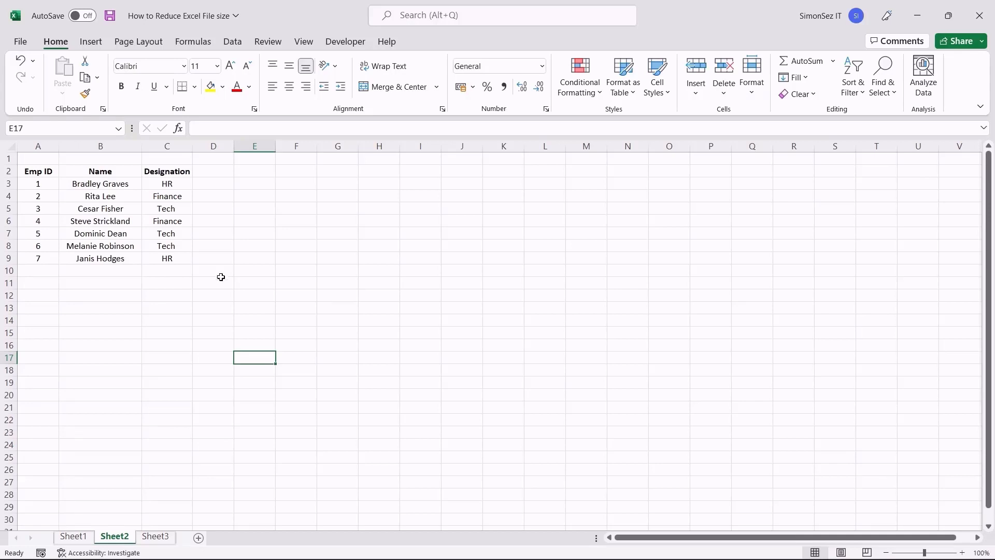
{"action": "left_click", "coordinate": [18, 42]}
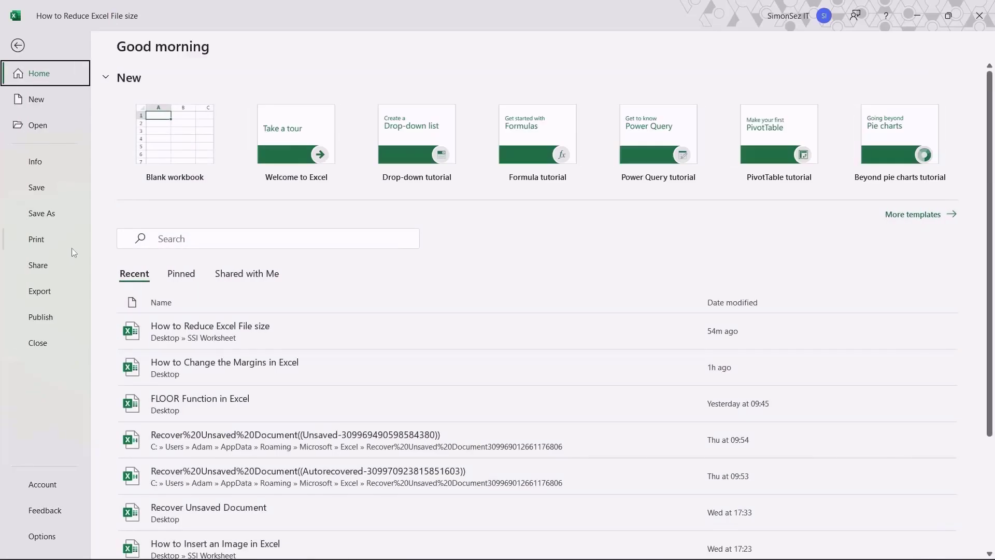
{"action": "left_click", "coordinate": [57, 212]}
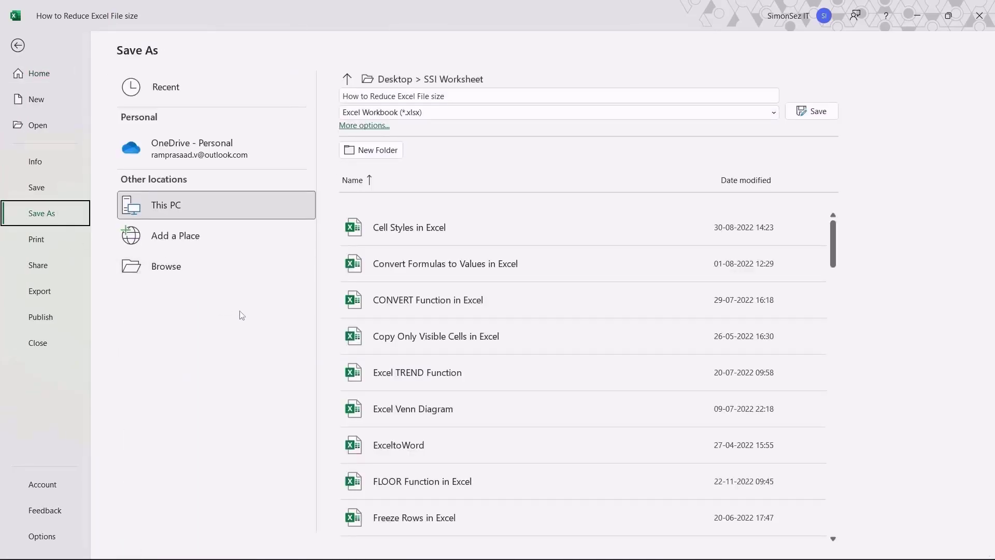
{"action": "left_click", "coordinate": [497, 113]}
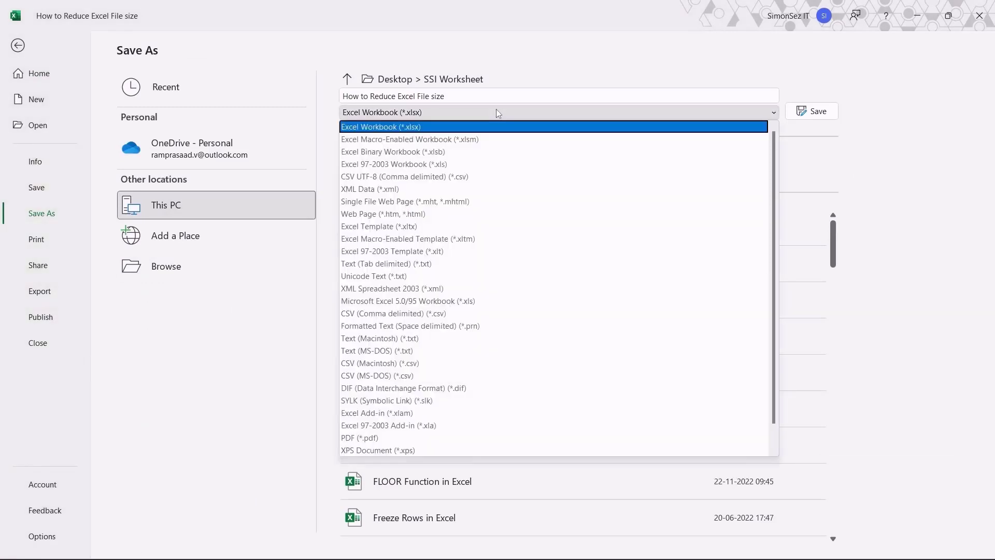
{"action": "left_click", "coordinate": [502, 153]}
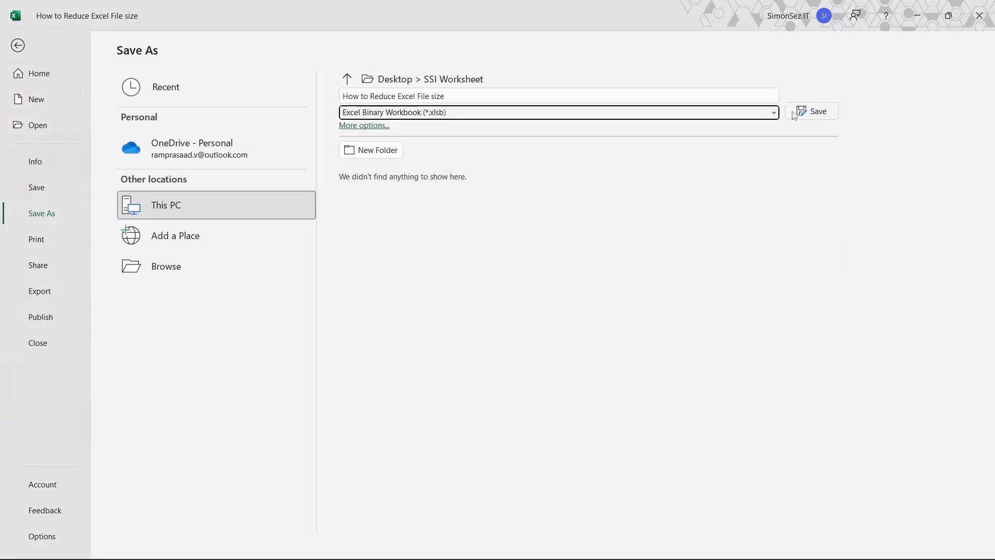
{"action": "left_click", "coordinate": [812, 112]}
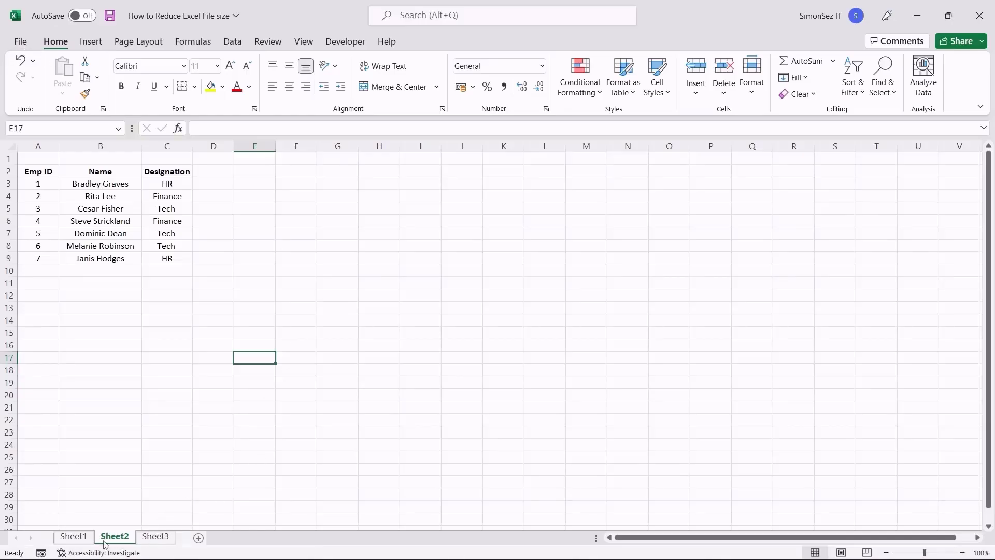
Step: Compress only the Sheet1 picture, deleting its cropped areas and using the default resolution
{"action": "left_click", "coordinate": [78, 537]}
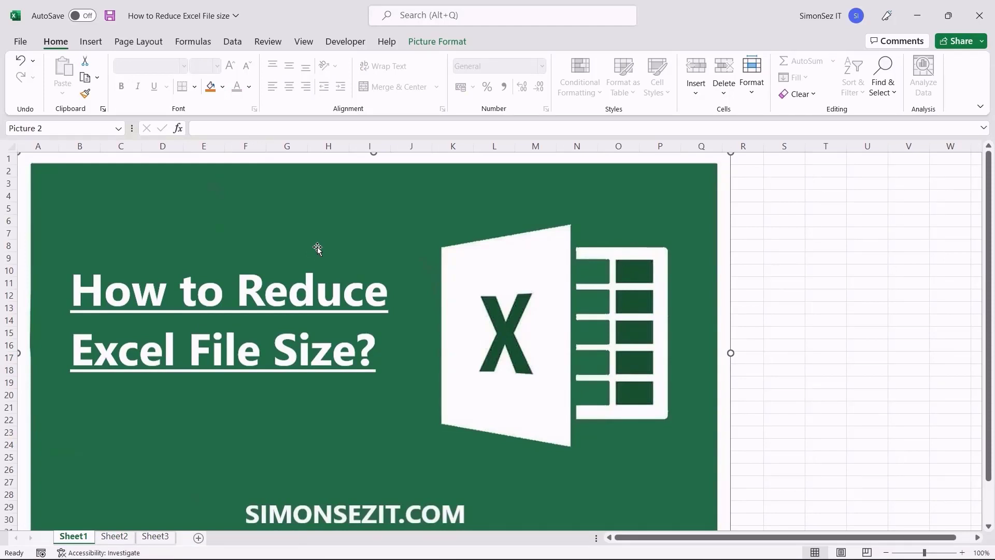
{"action": "left_click", "coordinate": [438, 41]}
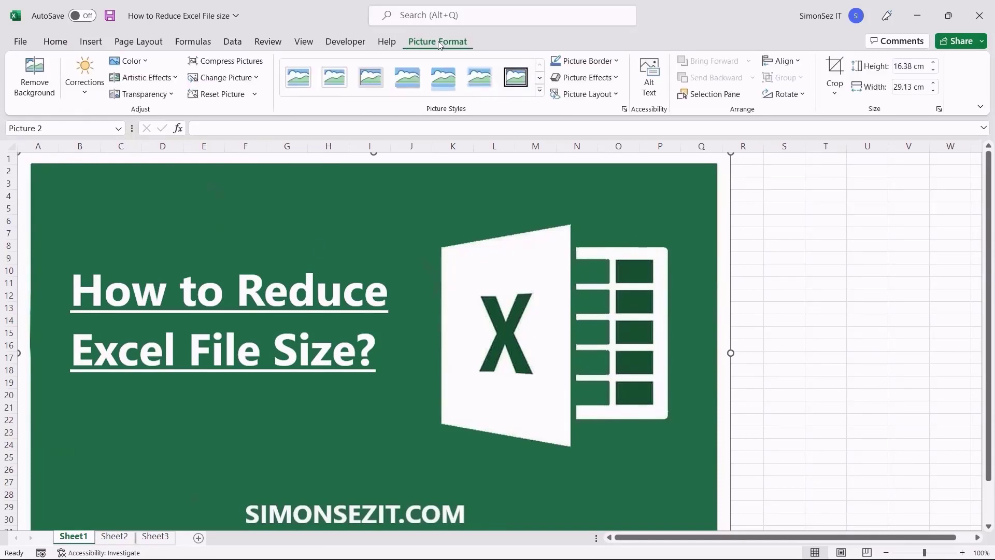
{"action": "left_click", "coordinate": [237, 66]}
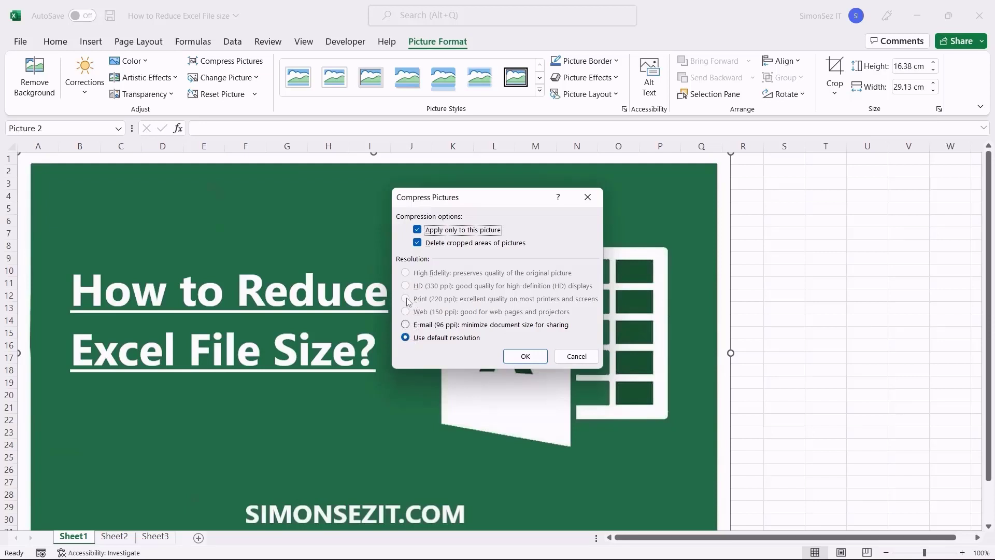
{"action": "left_click", "coordinate": [521, 356]}
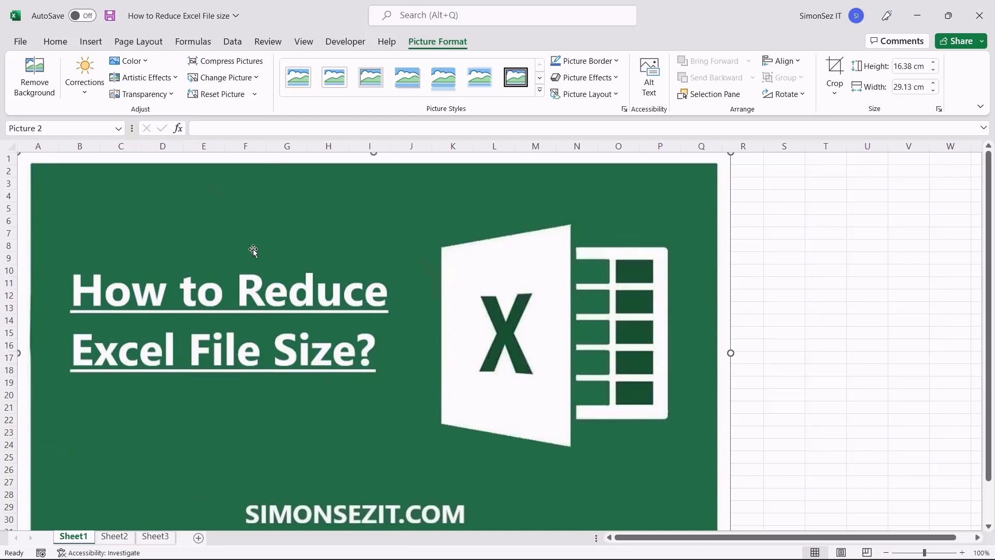
Step: Try enabling Discard editing data for this workbook's images, review the default resolution choices, and dismiss the Excel options without applying them
{"action": "left_click", "coordinate": [21, 42]}
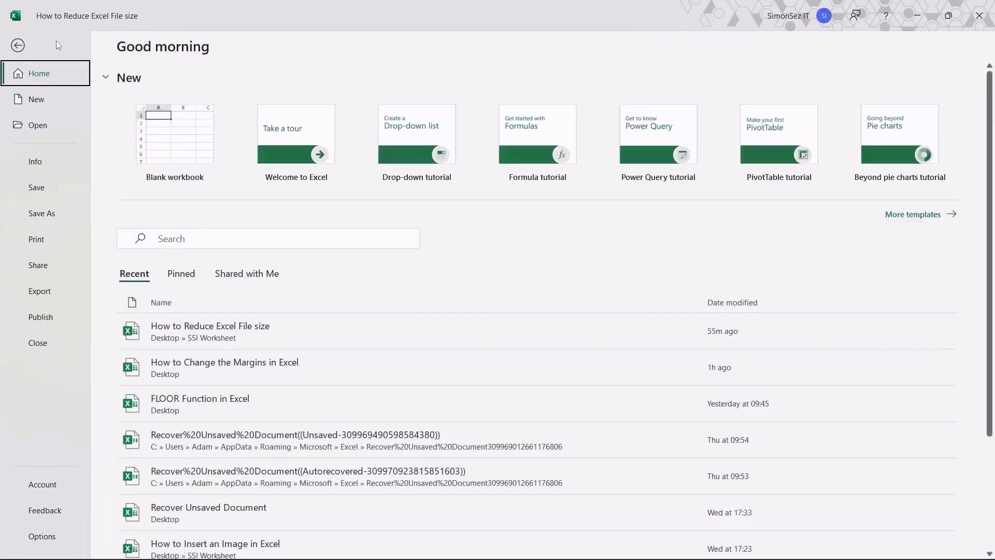
{"action": "left_click", "coordinate": [42, 536]}
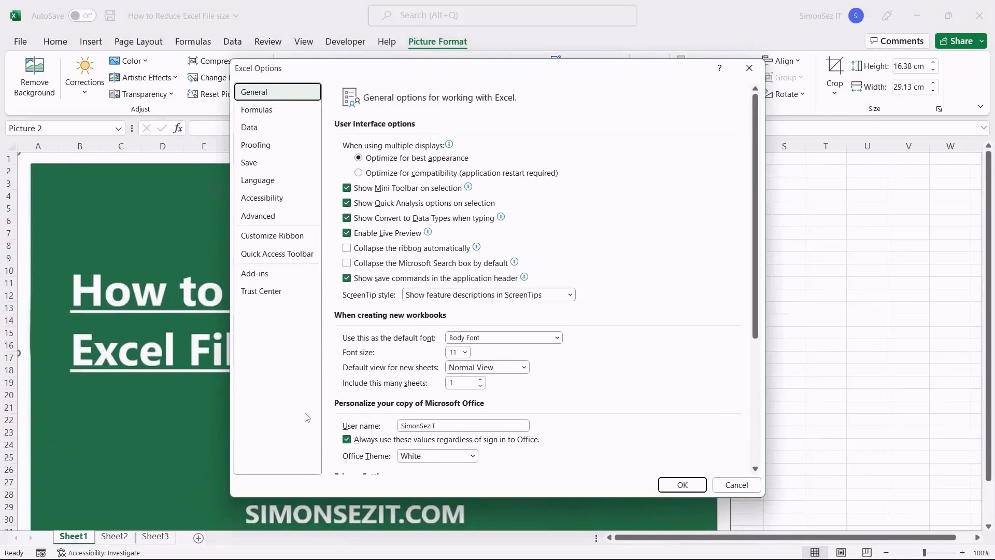
{"action": "left_click", "coordinate": [294, 218]}
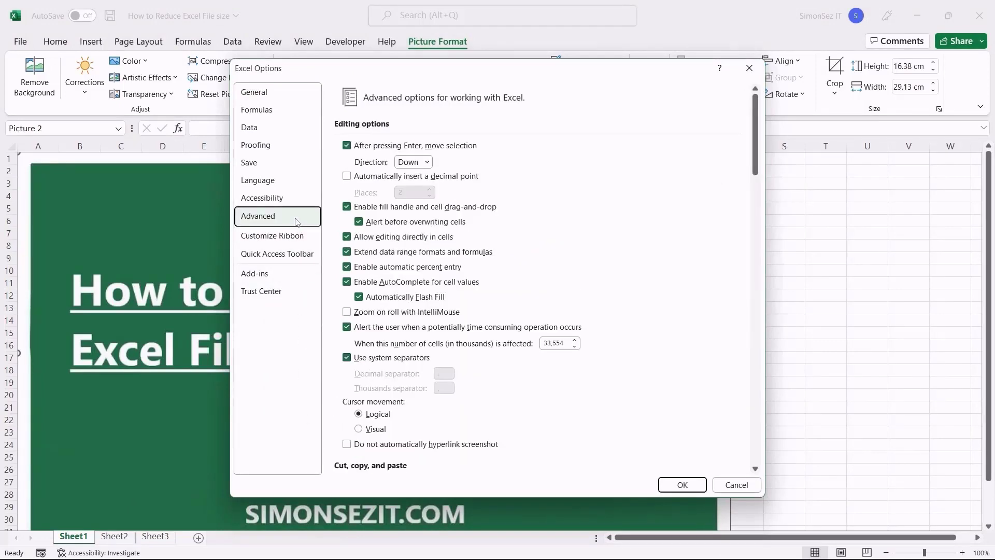
{"action": "scroll", "coordinate": [652, 294], "scroll_direction": "down", "scroll_amount": 5}
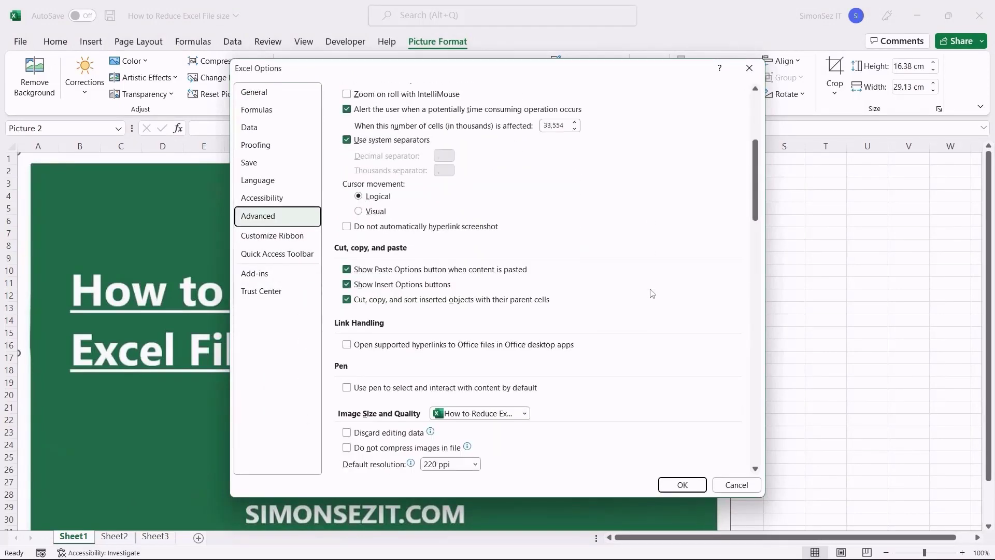
{"action": "scroll", "coordinate": [651, 294], "scroll_direction": "down", "scroll_amount": 3}
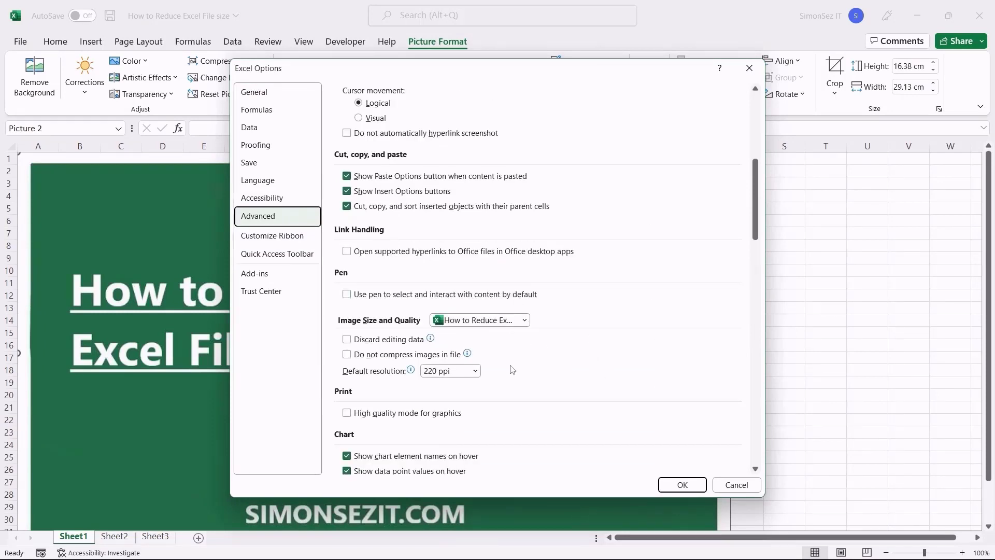
{"action": "left_click", "coordinate": [525, 320]}
{"action": "left_click", "coordinate": [524, 322]}
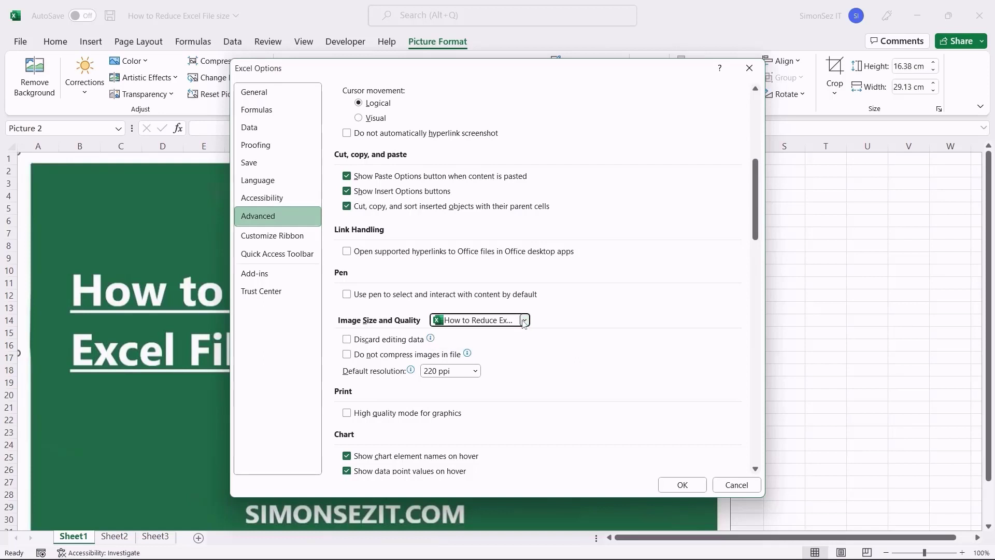
{"action": "left_click", "coordinate": [347, 339]}
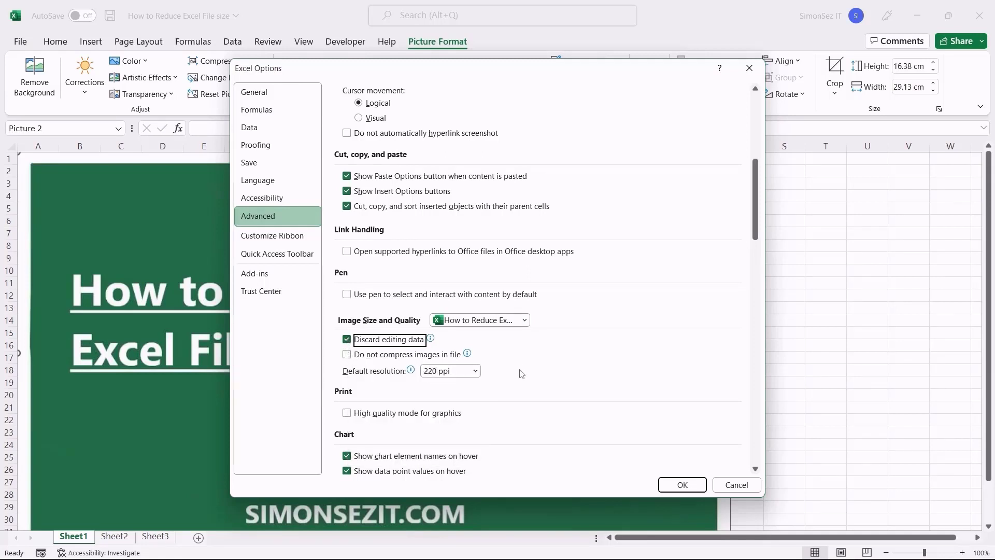
{"action": "left_click", "coordinate": [474, 371]}
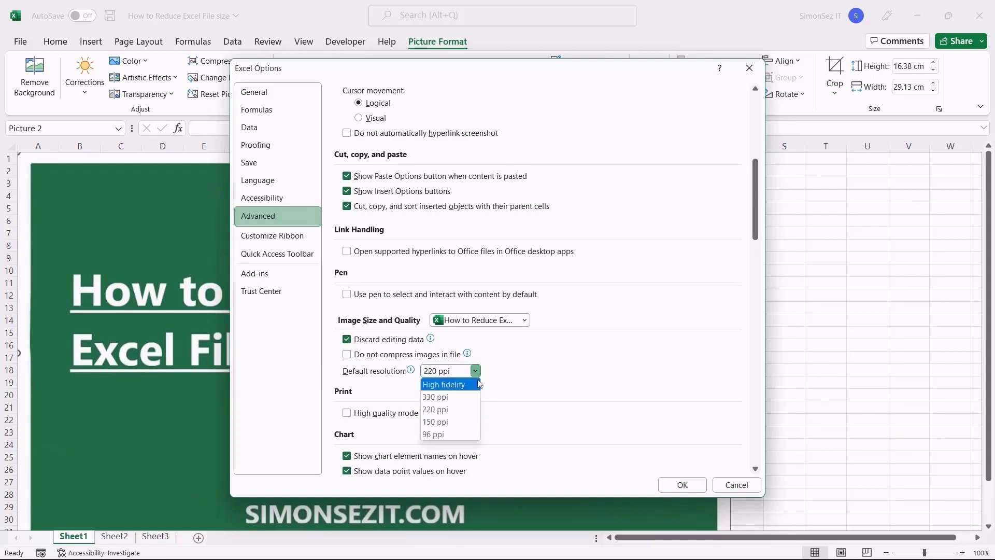
{"action": "left_click", "coordinate": [476, 371]}
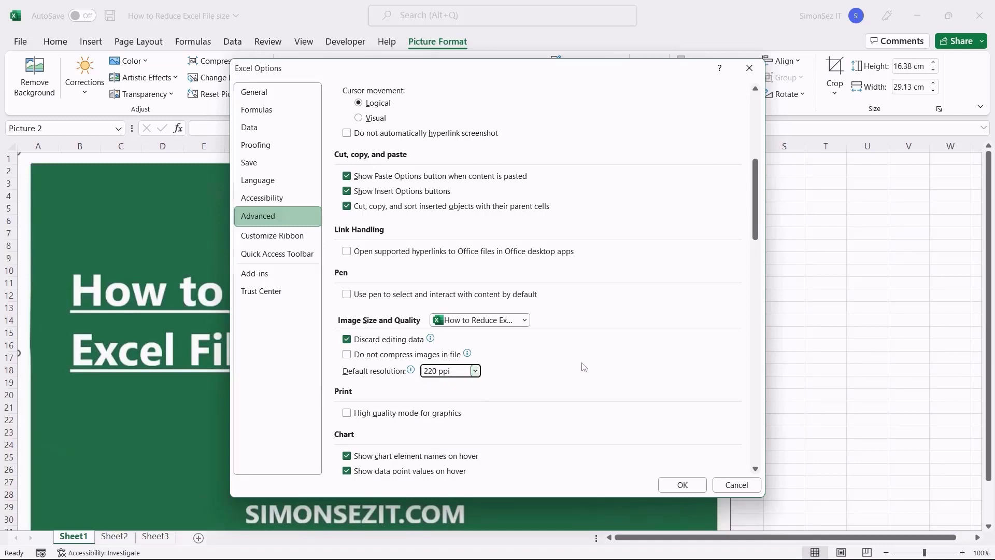
{"action": "left_click", "coordinate": [750, 67]}
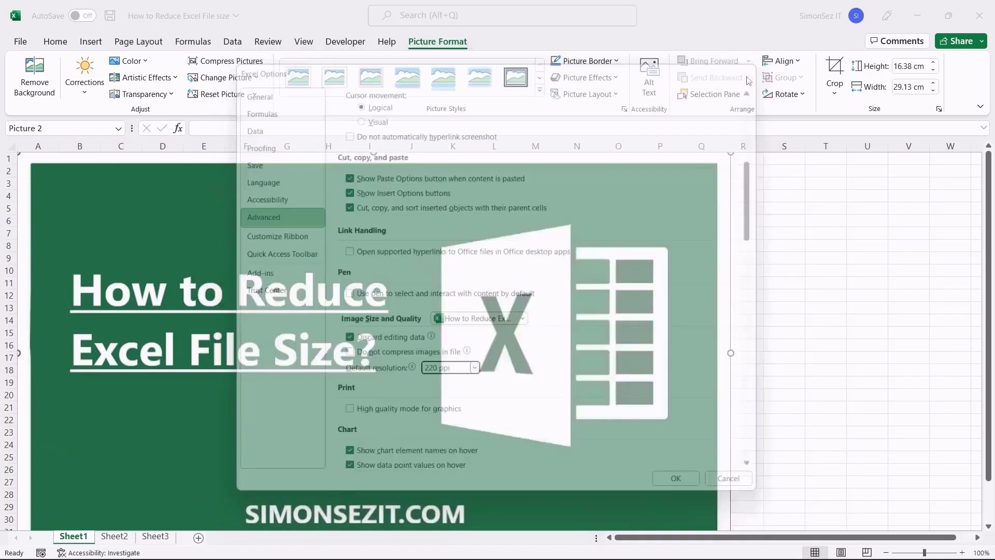
Step: Try turning off Save source data with file and enabling Refresh data when opening the file for the Sheet3 PivotTable, and cancel
{"action": "left_click", "coordinate": [155, 536]}
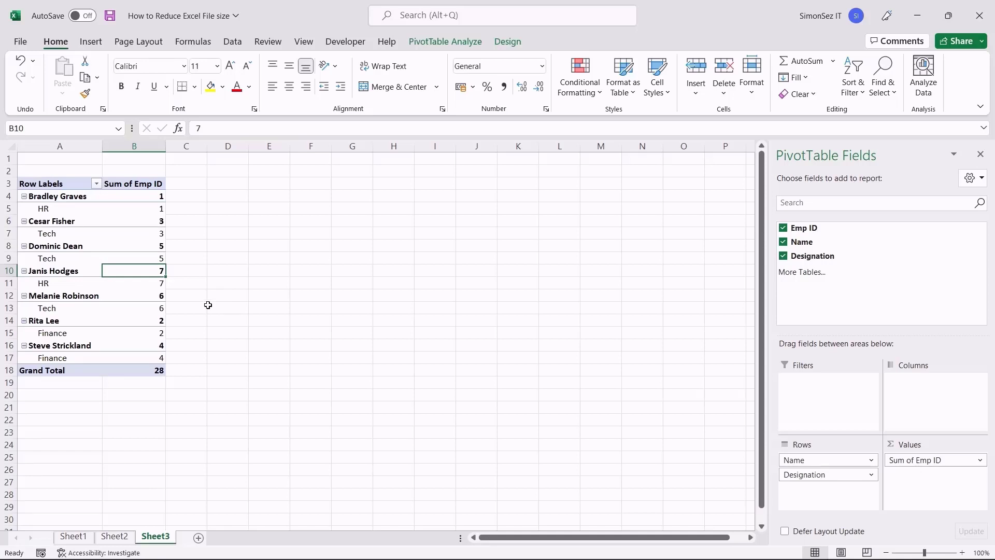
{"action": "left_click", "coordinate": [73, 237]}
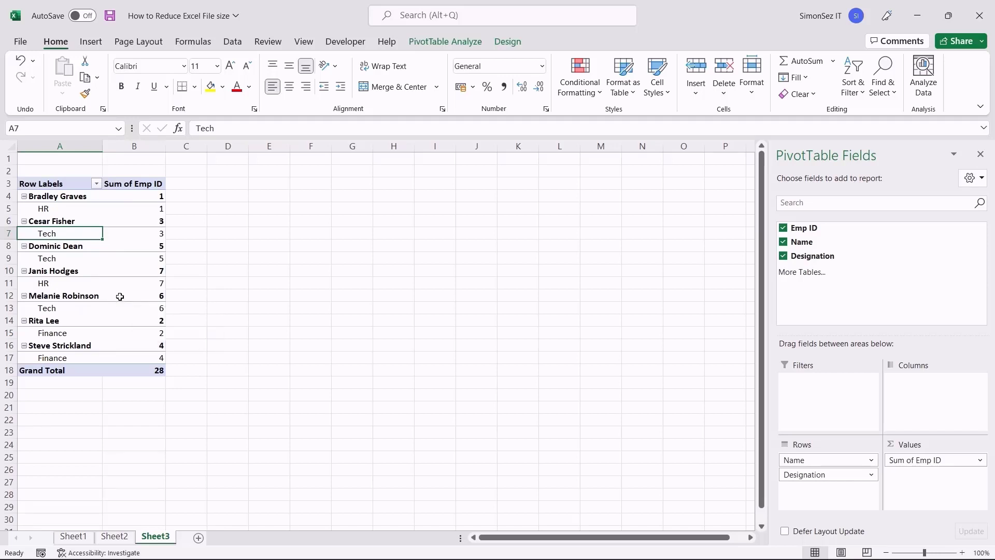
{"action": "left_click", "coordinate": [432, 44]}
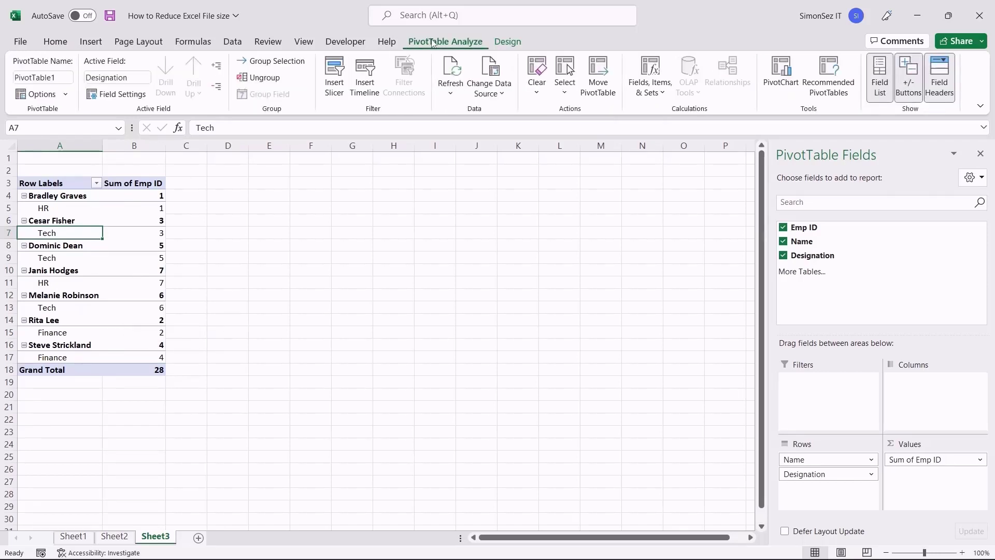
{"action": "left_click", "coordinate": [65, 95]}
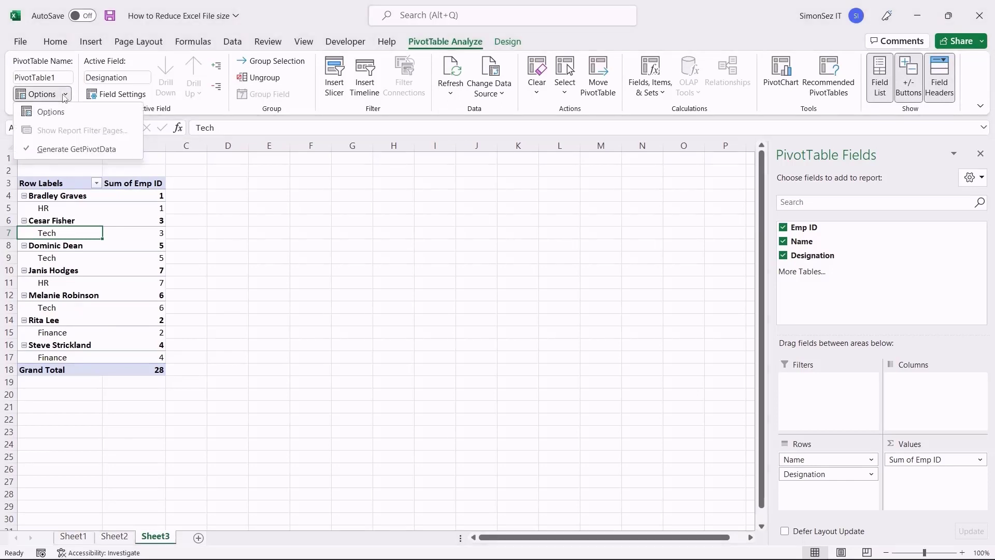
{"action": "left_click", "coordinate": [58, 112]}
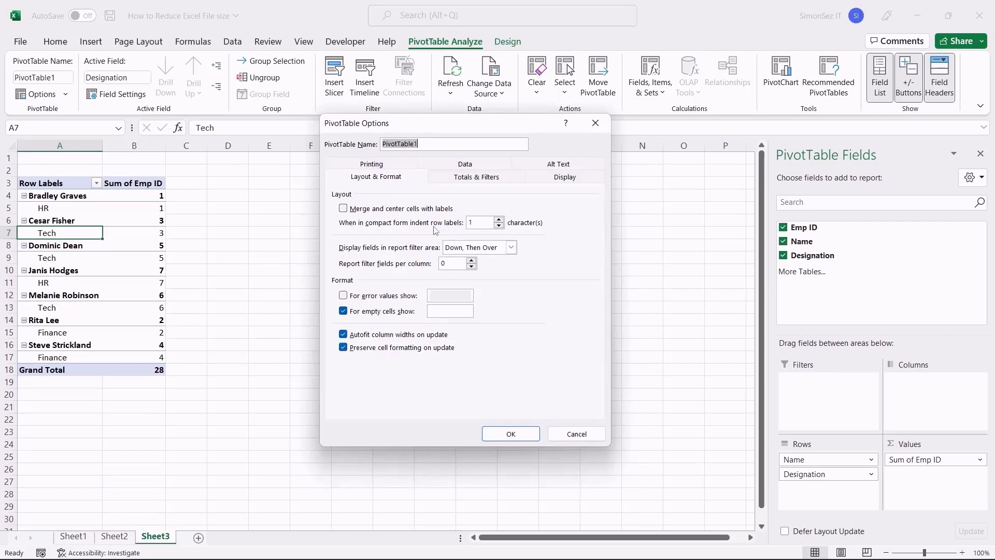
{"action": "left_click", "coordinate": [469, 167]}
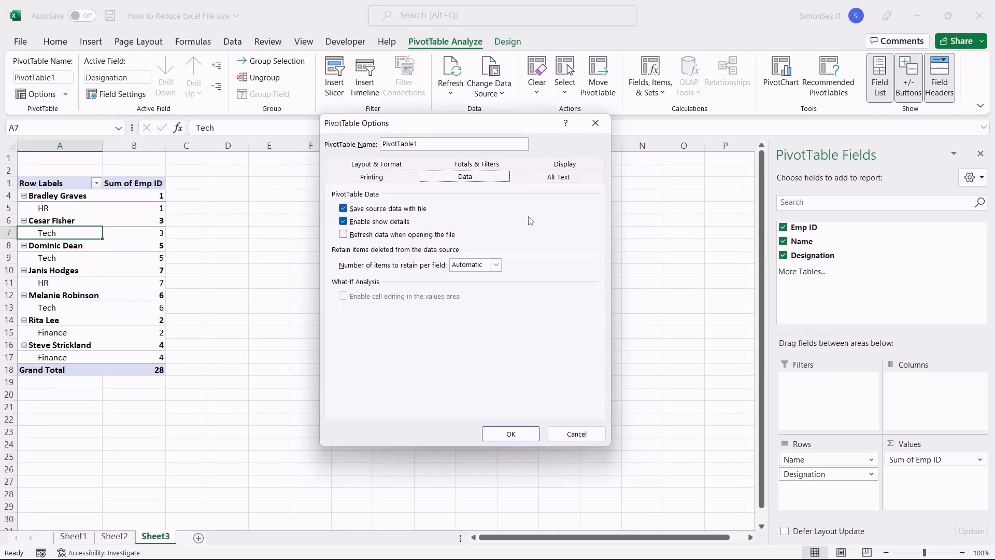
{"action": "left_click", "coordinate": [344, 210]}
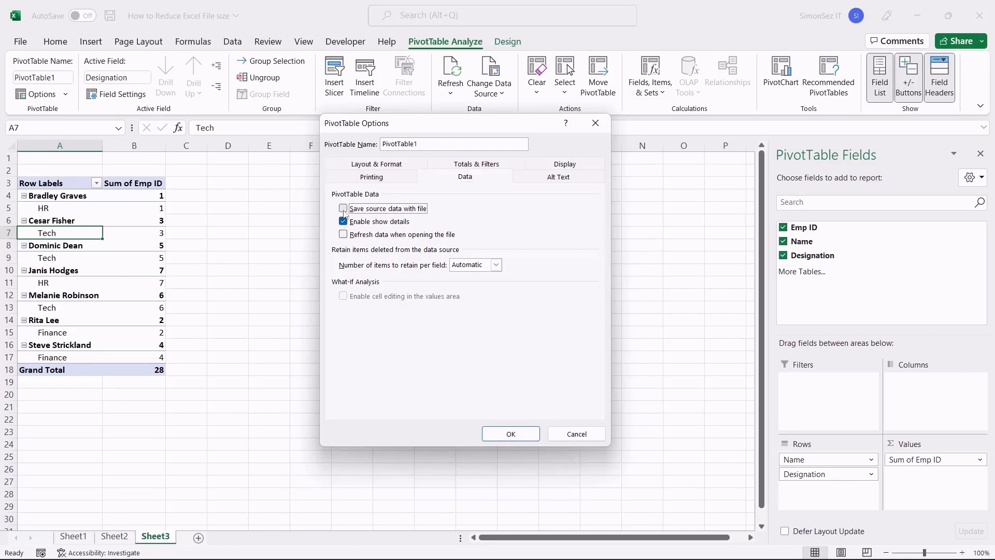
{"action": "left_click", "coordinate": [343, 235]}
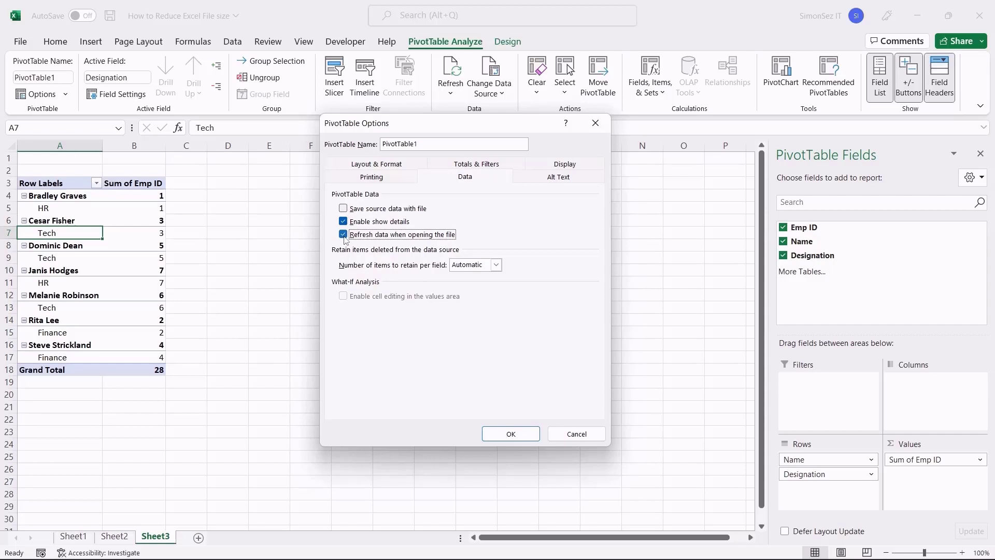
{"action": "left_click", "coordinate": [580, 430]}
Step: Switch to File Explorer and compress the How to Reduce Excel File size workbook in Documents into a ZIP file, keeping the suggested name
{"action": "mouse_move", "coordinate": [516, 553]}
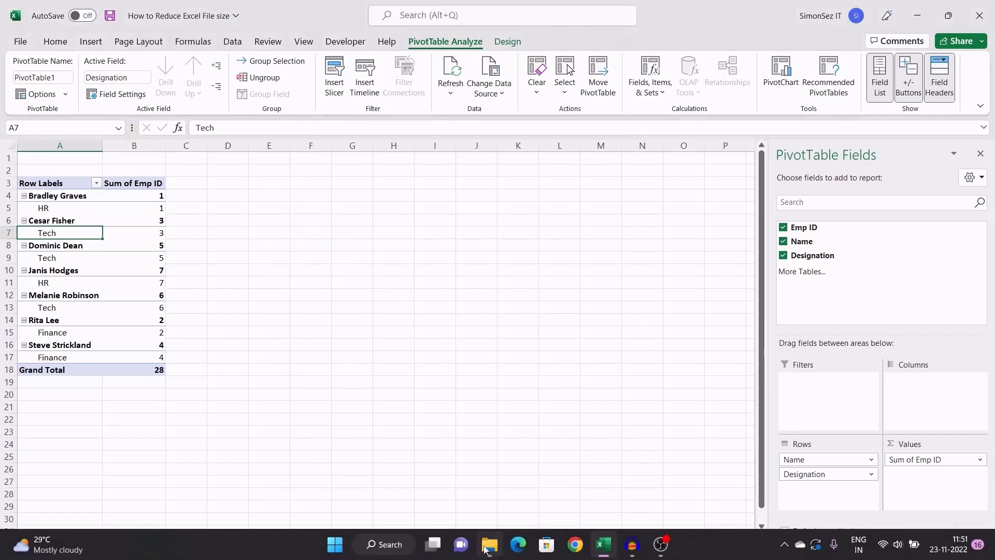
{"action": "left_click", "coordinate": [488, 545]}
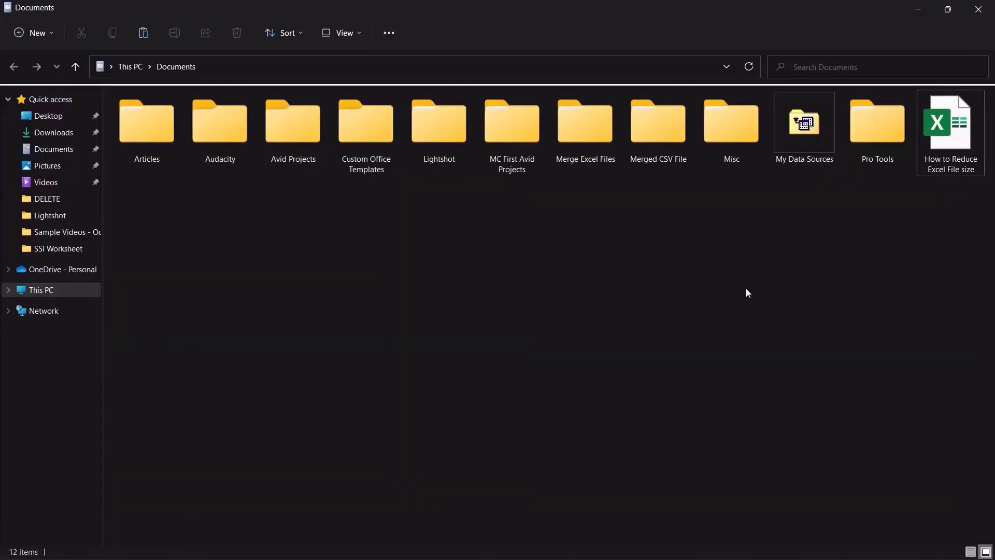
{"action": "right_click", "coordinate": [935, 130]}
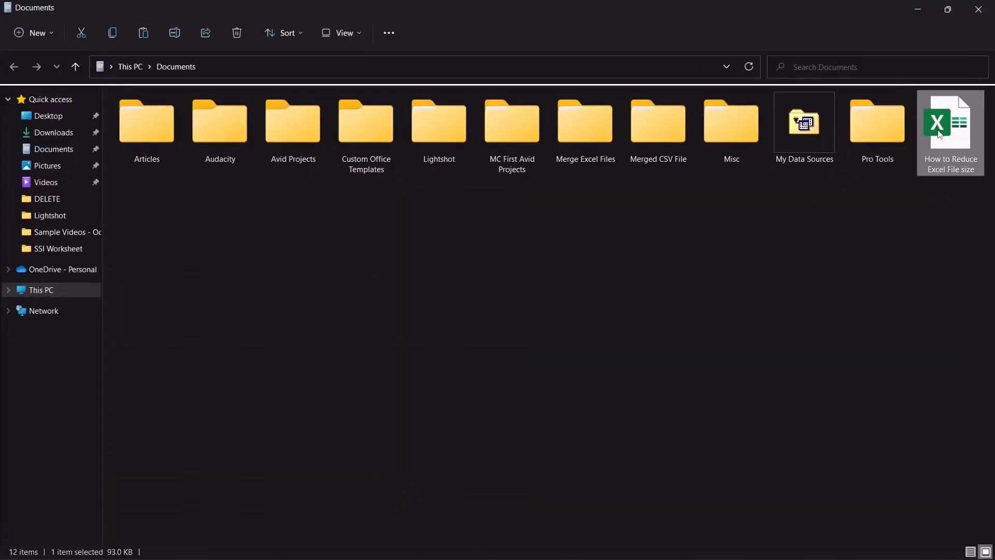
{"action": "left_click", "coordinate": [887, 216]}
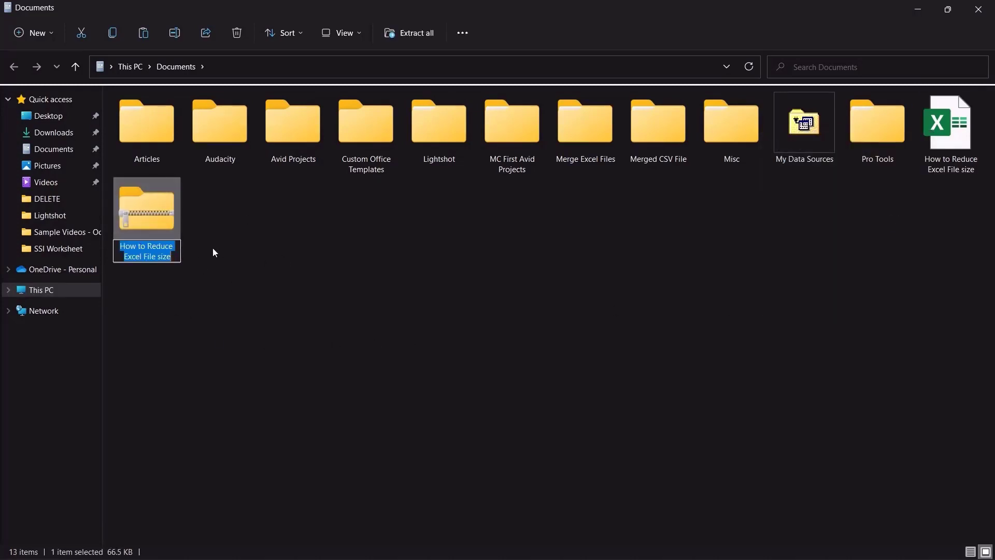
{"action": "left_click", "coordinate": [213, 249]}
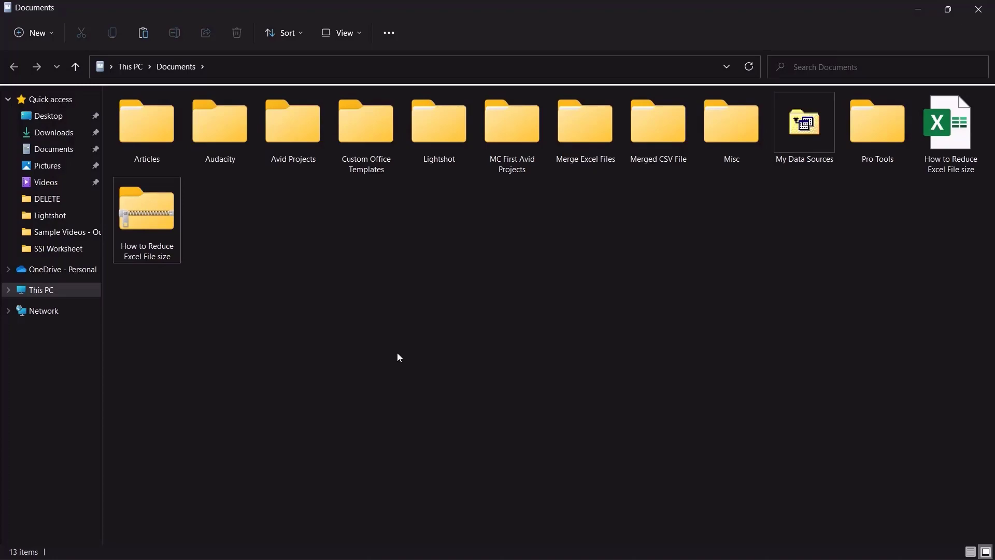
Step: Return to Excel, open the Watch Window on Sheet2 to examine it, close it, and go to Sheet1
{"action": "left_click", "coordinate": [602, 545]}
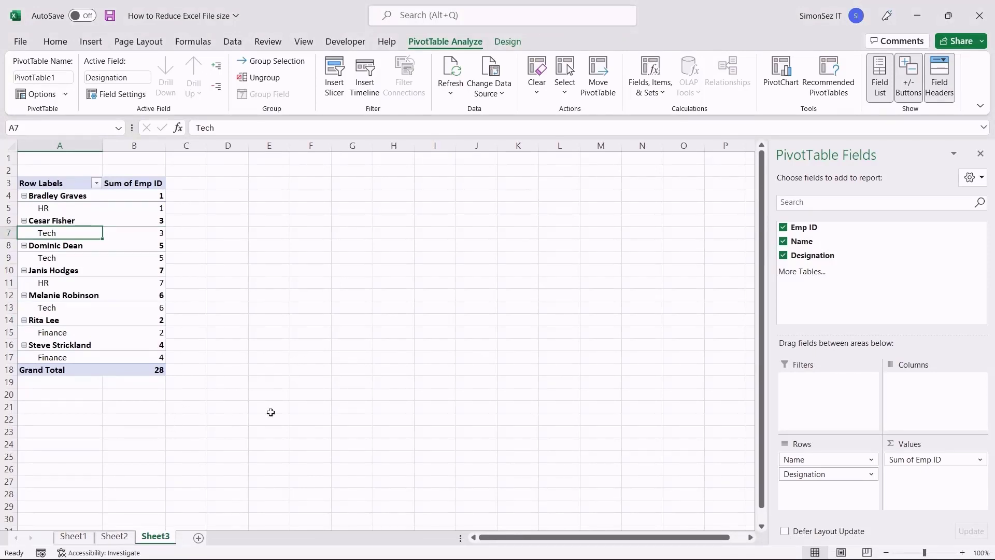
{"action": "left_click", "coordinate": [114, 537]}
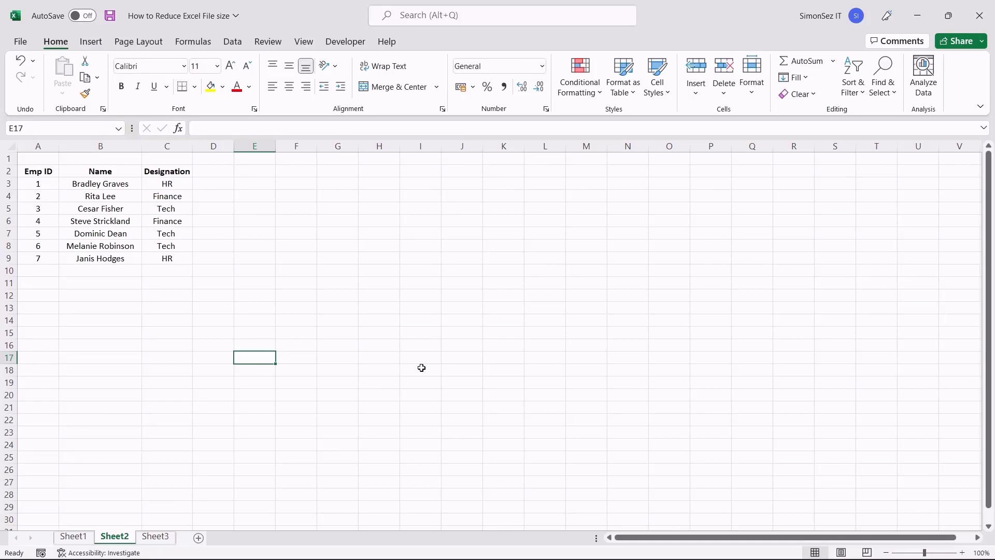
{"action": "left_click", "coordinate": [204, 45]}
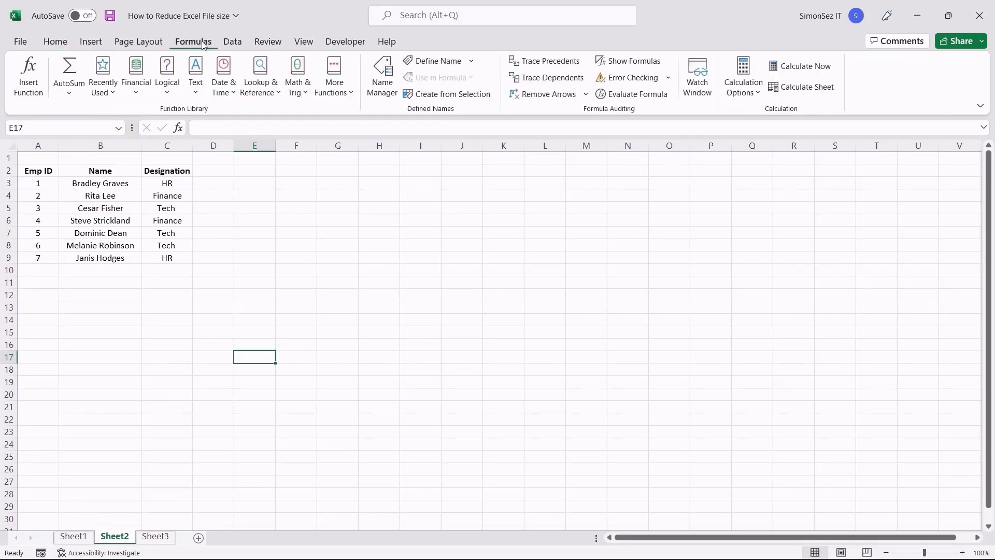
{"action": "left_click", "coordinate": [707, 98]}
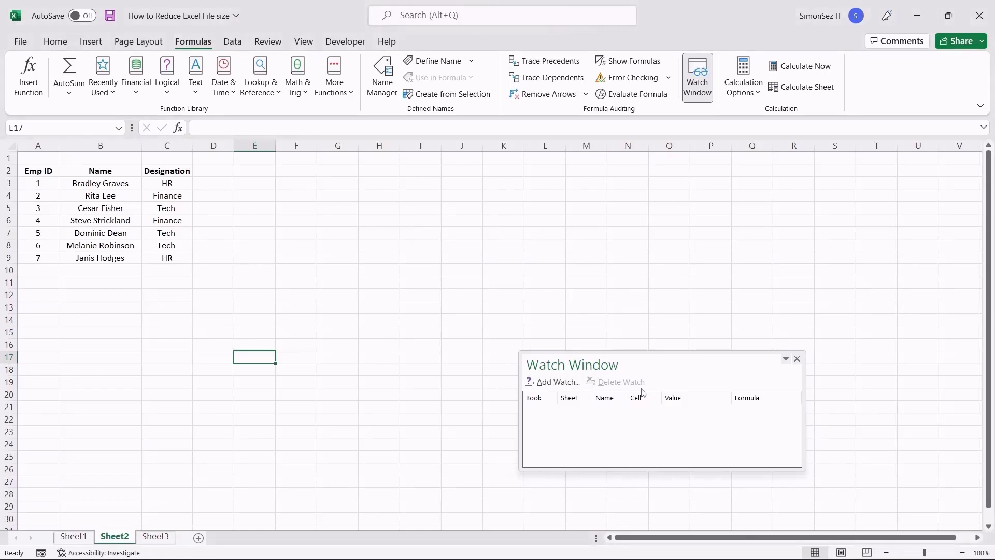
{"action": "left_click", "coordinate": [797, 359]}
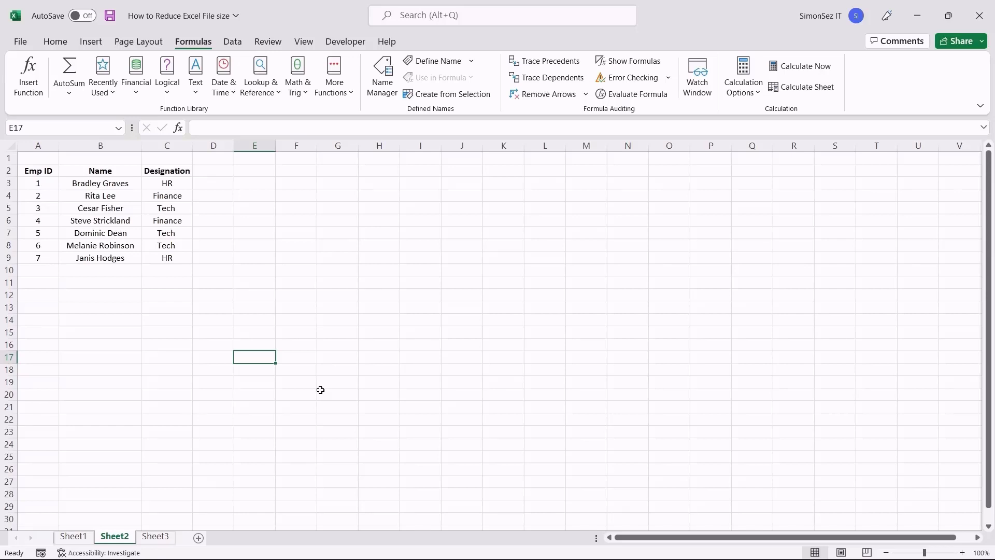
{"action": "left_click", "coordinate": [81, 536]}
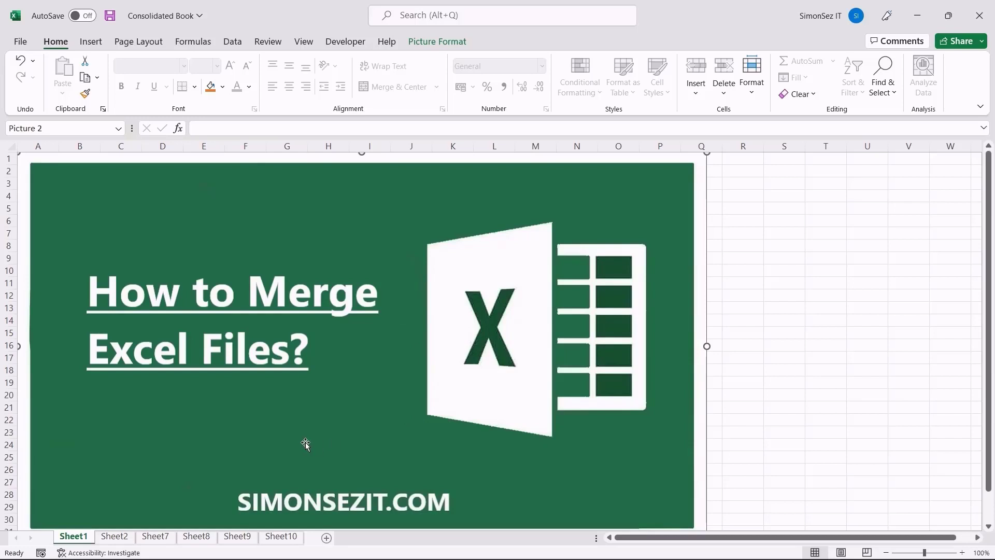
Step: Select cell A2 on Sheet2 of Consolidated Book, below the Copy and Paste the Data heading
{"action": "left_click", "coordinate": [113, 536]}
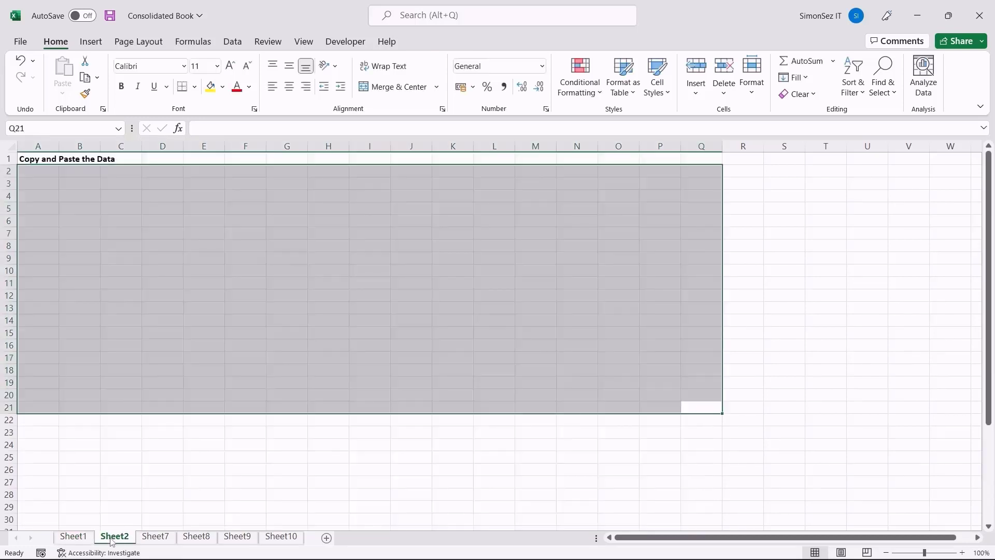
{"action": "left_click", "coordinate": [92, 470]}
{"action": "left_click", "coordinate": [36, 175]}
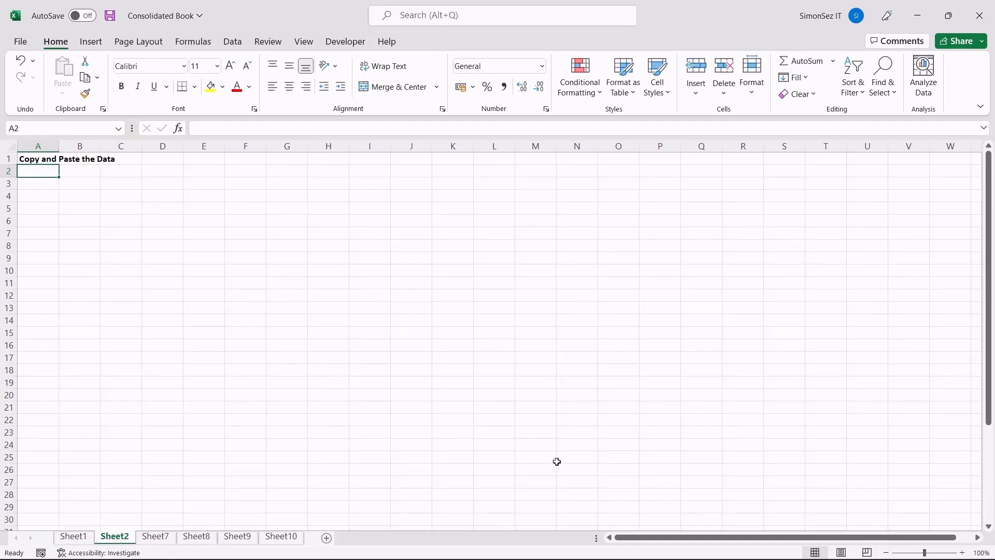
Step: Copy all the data from Book1's Sheet1 and paste it into Sheet2 of Consolidated Book starting at cell A2
{"action": "mouse_move", "coordinate": [589, 544]}
{"action": "left_click", "coordinate": [585, 482]}
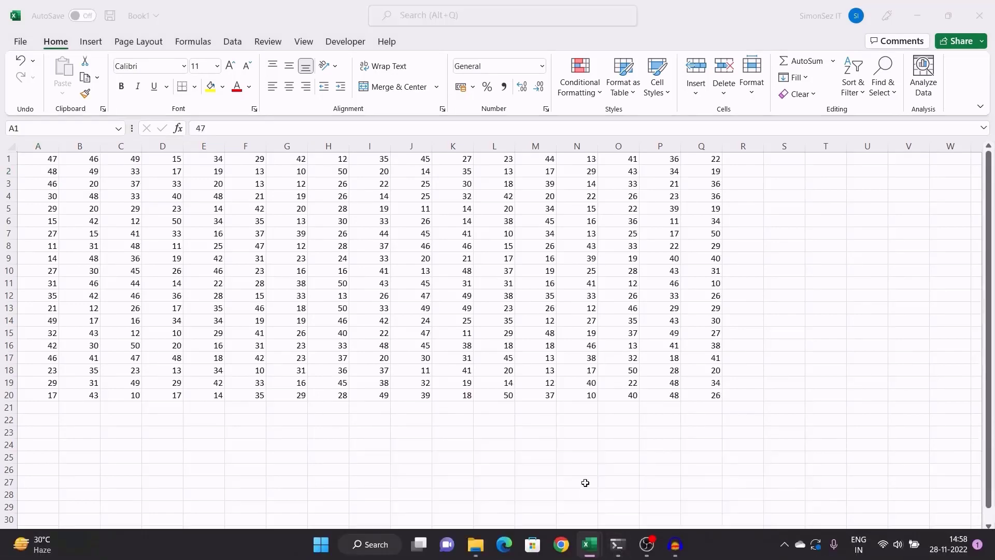
{"action": "key", "text": "ctrl+a"}
{"action": "right_click", "coordinate": [331, 275]}
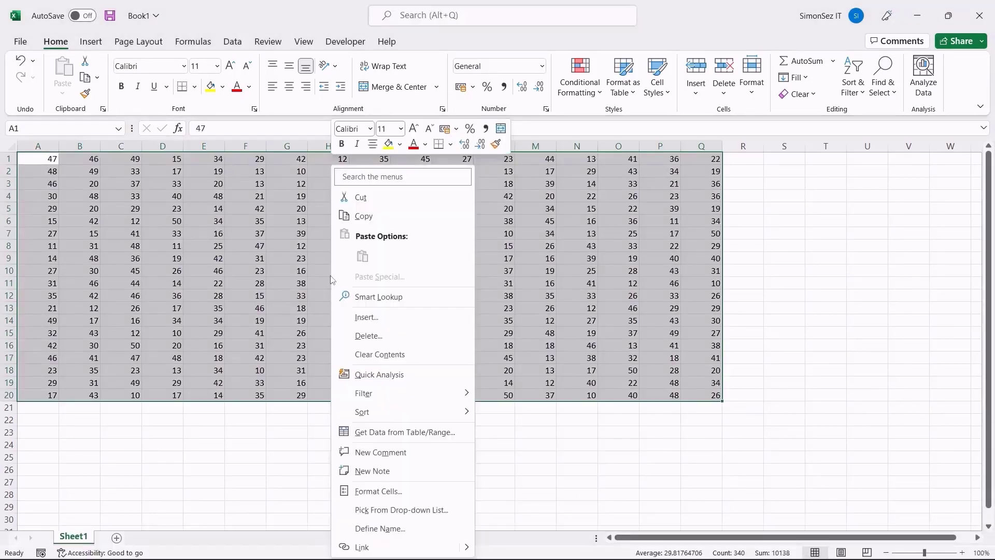
{"action": "left_click", "coordinate": [369, 215]}
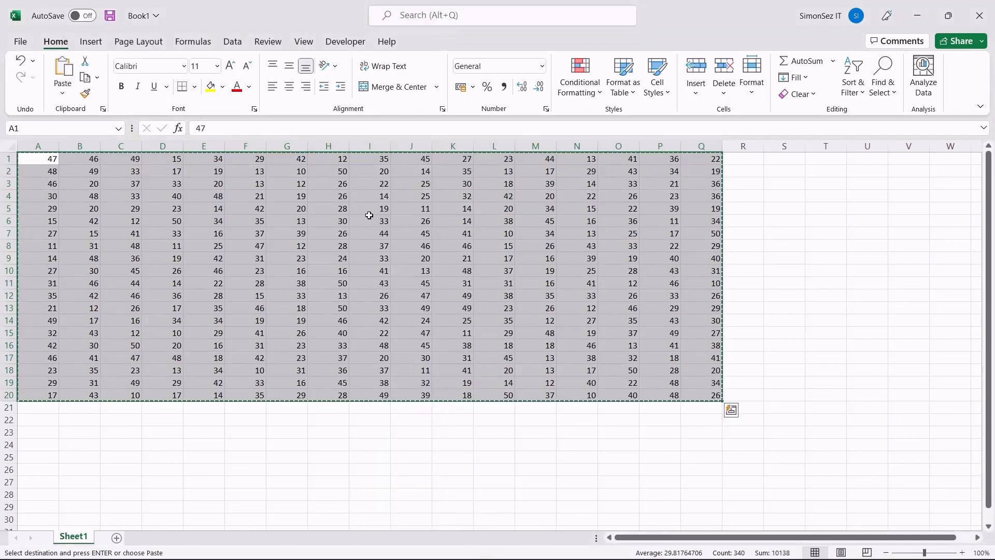
{"action": "mouse_move", "coordinate": [582, 551]}
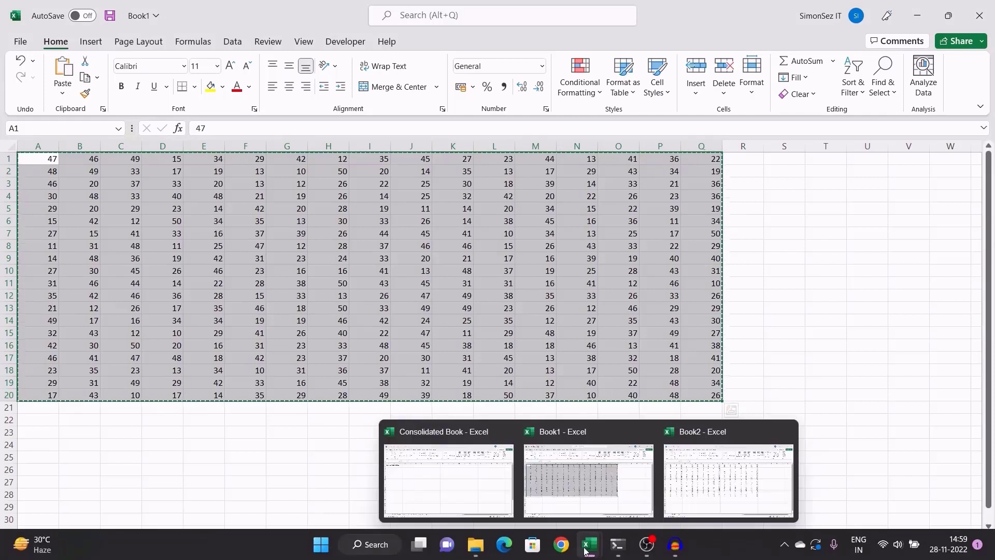
{"action": "left_click", "coordinate": [456, 475]}
{"action": "key", "text": "Down"}
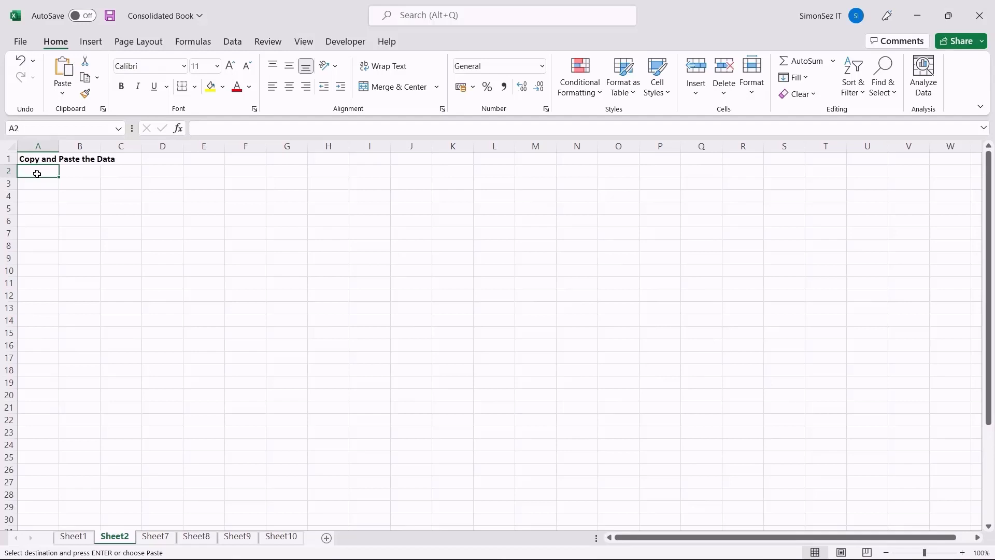
{"action": "key", "text": "ctrl+v"}
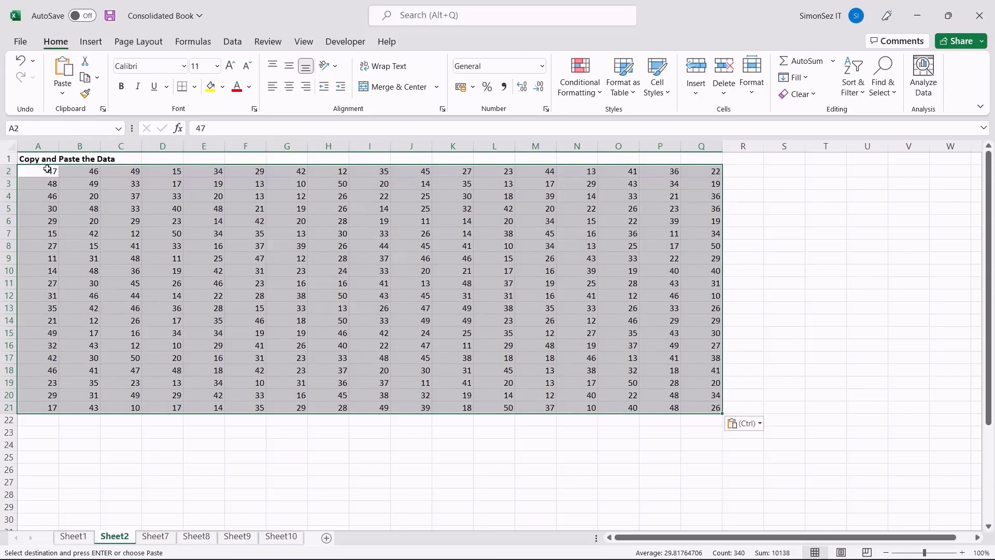
Step: Copy the data block from Book2 and paste it below the Book1 data at cell A22 on Sheet2 of Consolidated Book
{"action": "mouse_move", "coordinate": [594, 546]}
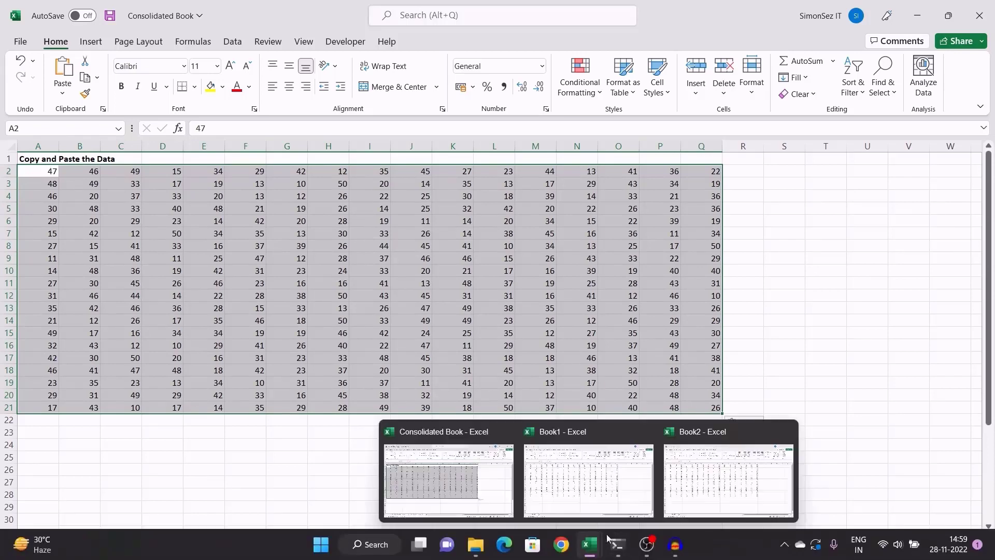
{"action": "left_click", "coordinate": [681, 482]}
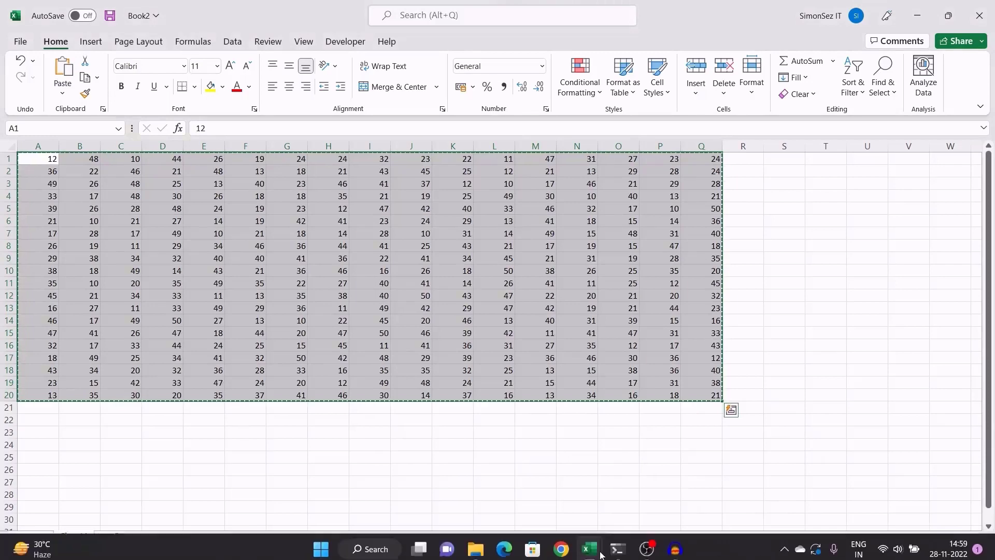
{"action": "left_click", "coordinate": [402, 482]}
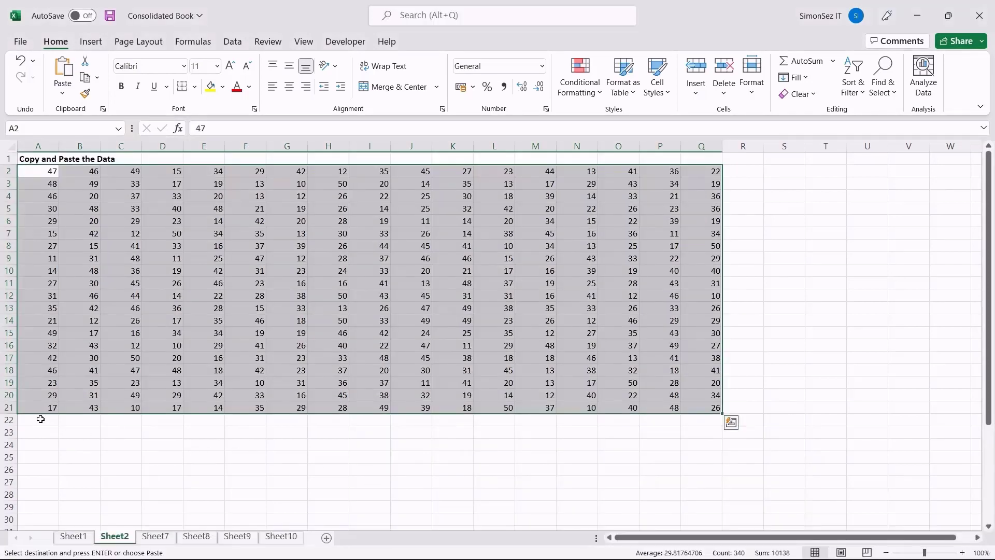
{"action": "left_click", "coordinate": [41, 419]}
{"action": "key", "text": "ctrl+v"}
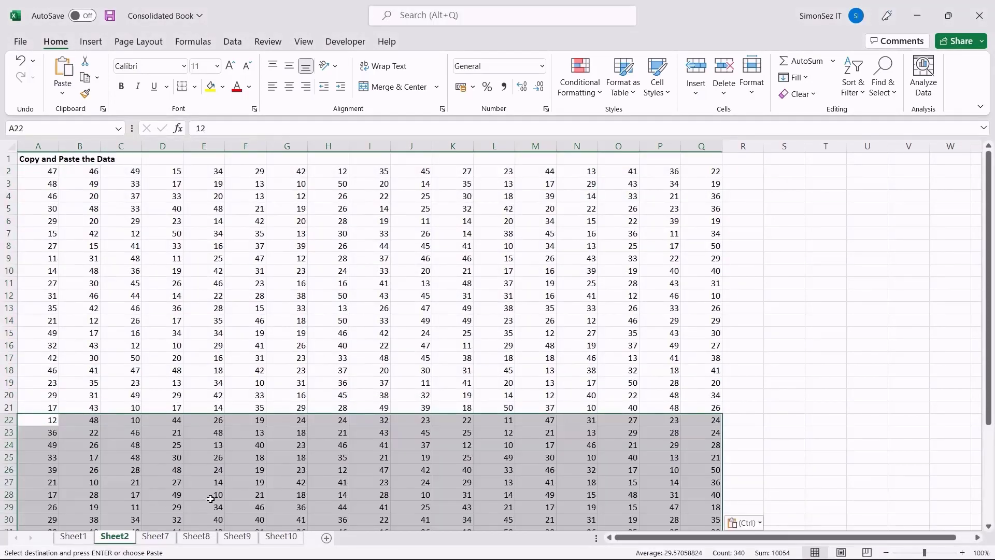
Step: View Sheet7 of Consolidated Book, and from Book1 create a copy of Sheet1 at the end of Consolidated Book
{"action": "left_click", "coordinate": [162, 537]}
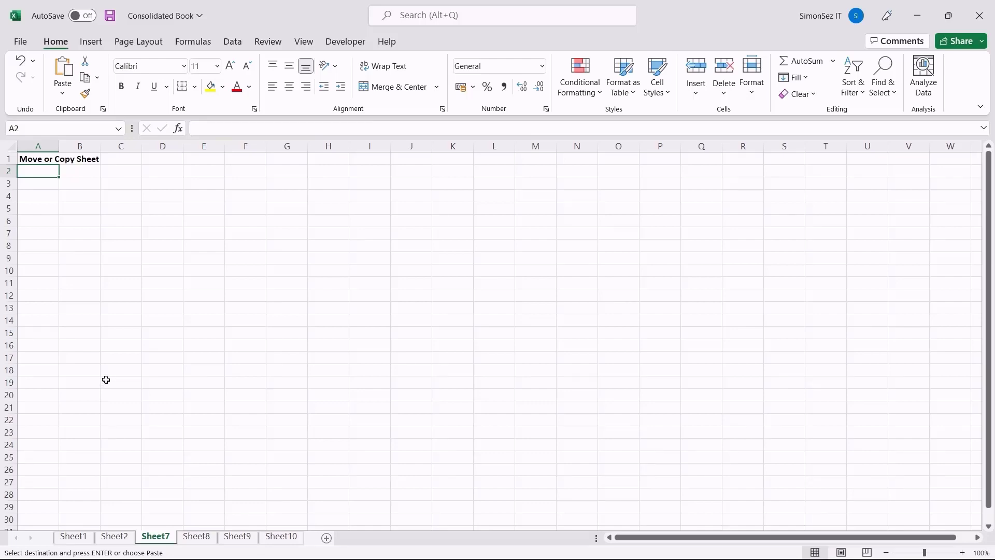
{"action": "mouse_move", "coordinate": [586, 552]}
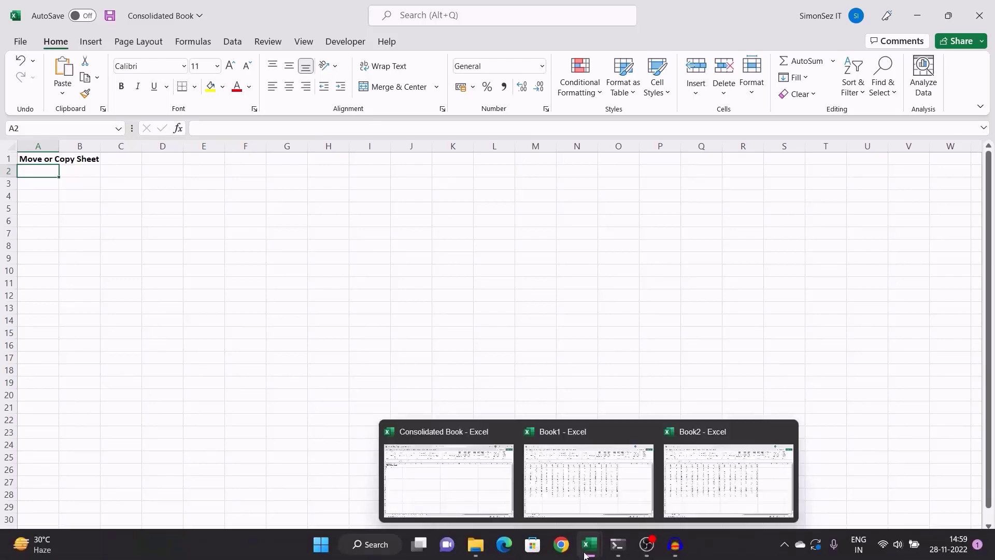
{"action": "left_click", "coordinate": [615, 504]}
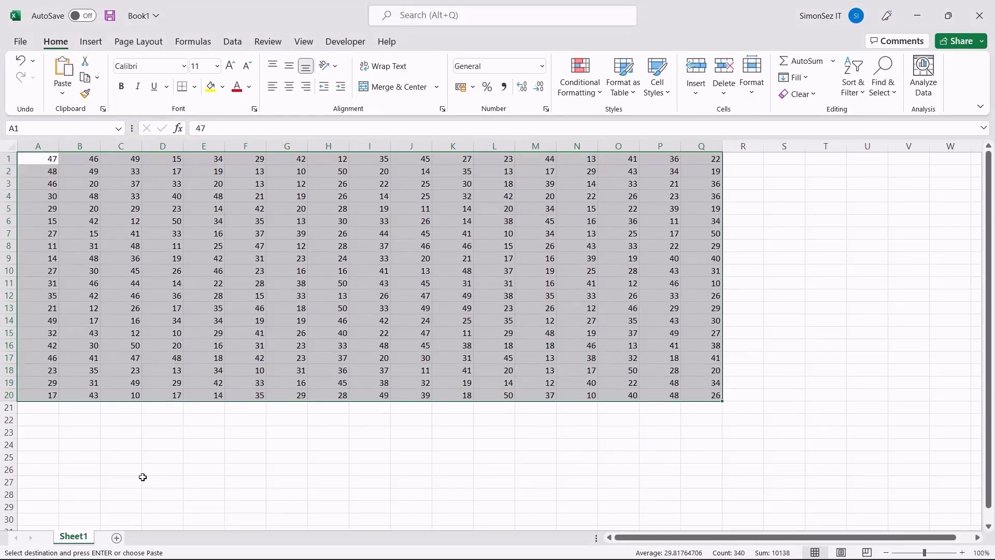
{"action": "right_click", "coordinate": [82, 540]}
{"action": "left_click", "coordinate": [116, 414]}
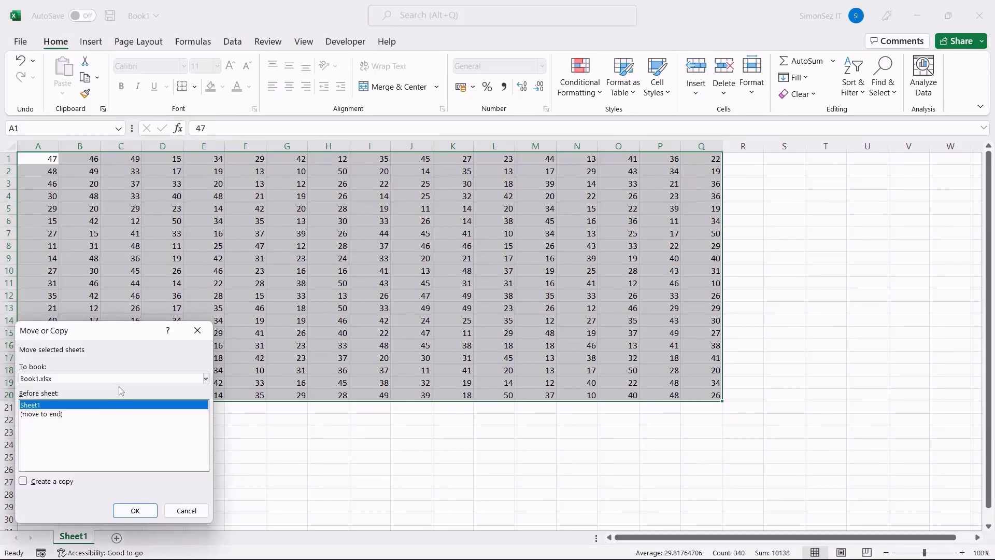
{"action": "left_click", "coordinate": [121, 379]}
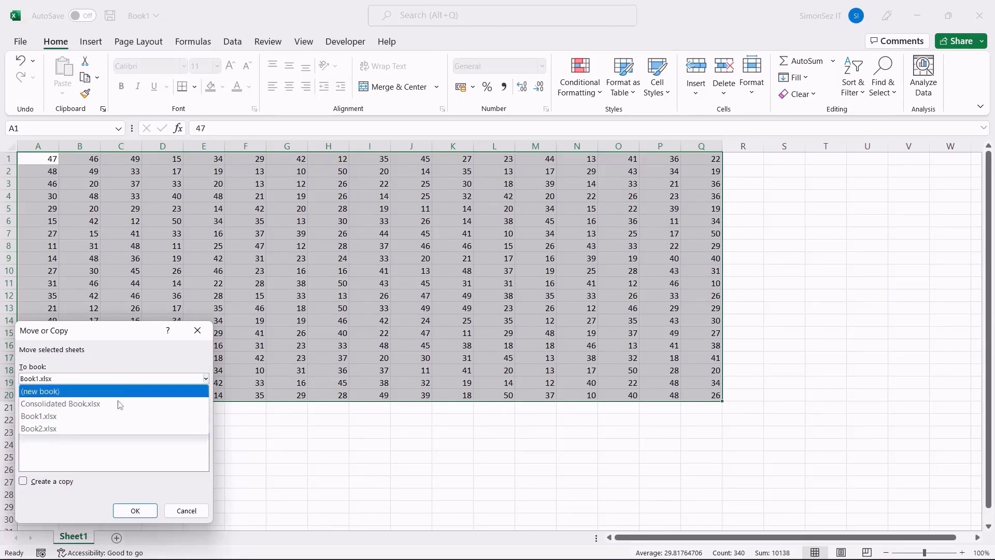
{"action": "left_click", "coordinate": [120, 404]}
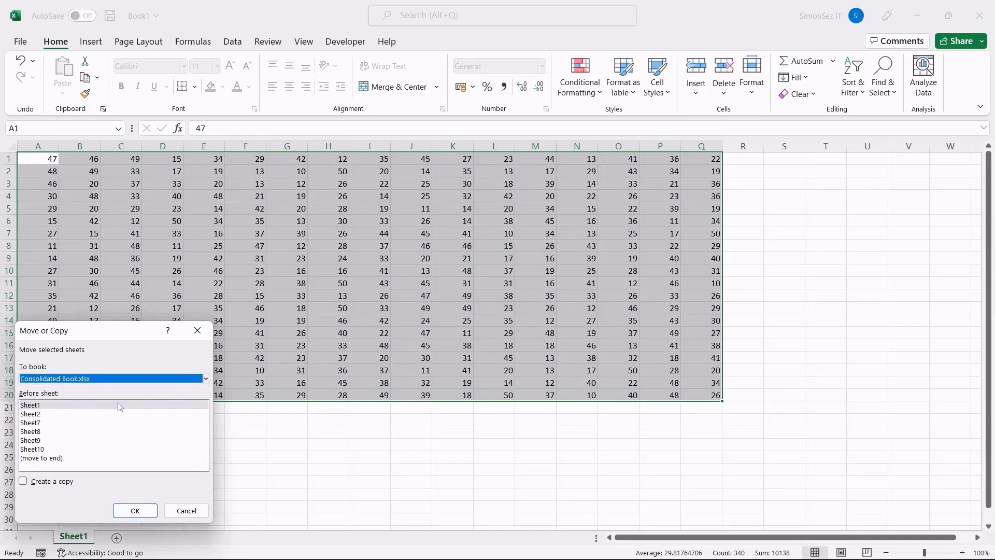
{"action": "left_click", "coordinate": [61, 461]}
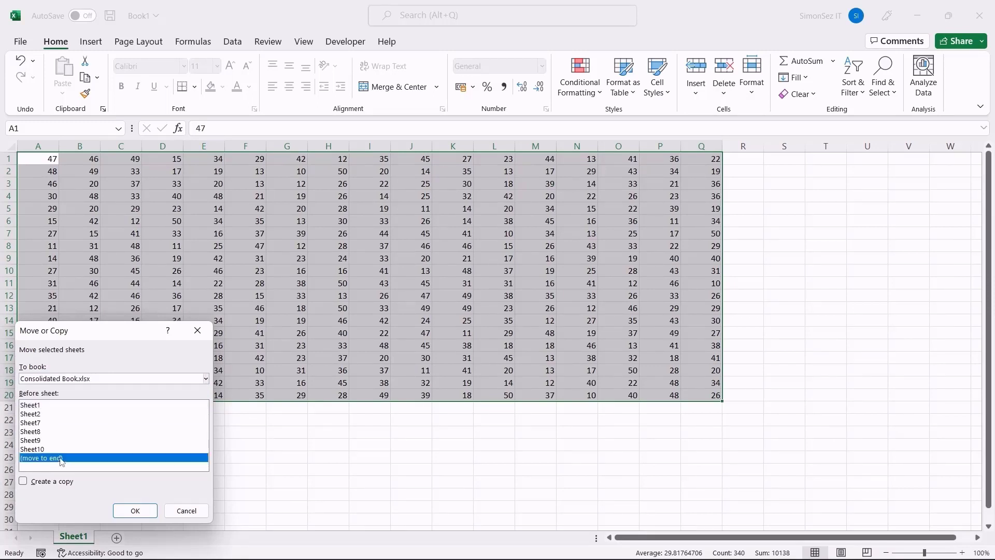
{"action": "left_click", "coordinate": [25, 484]}
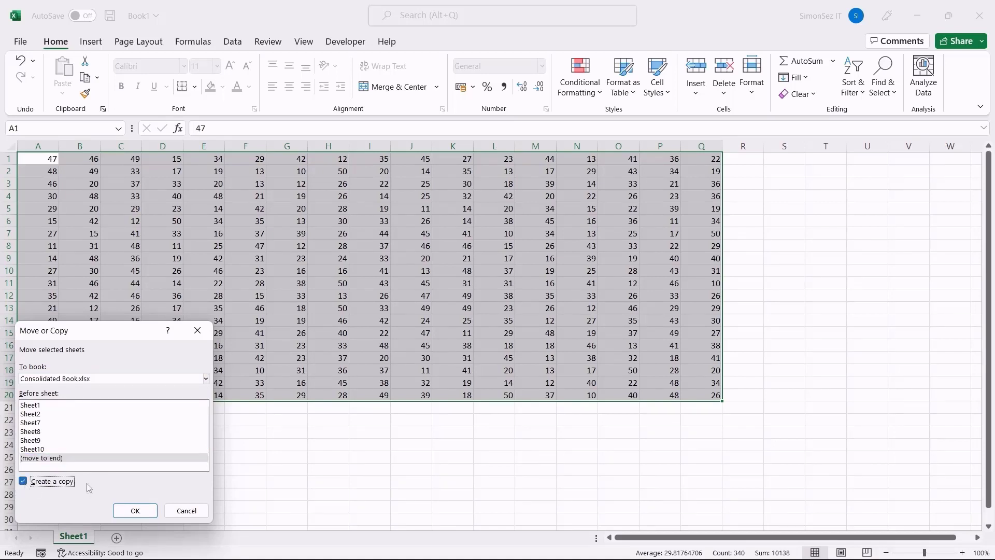
{"action": "left_click", "coordinate": [136, 511]}
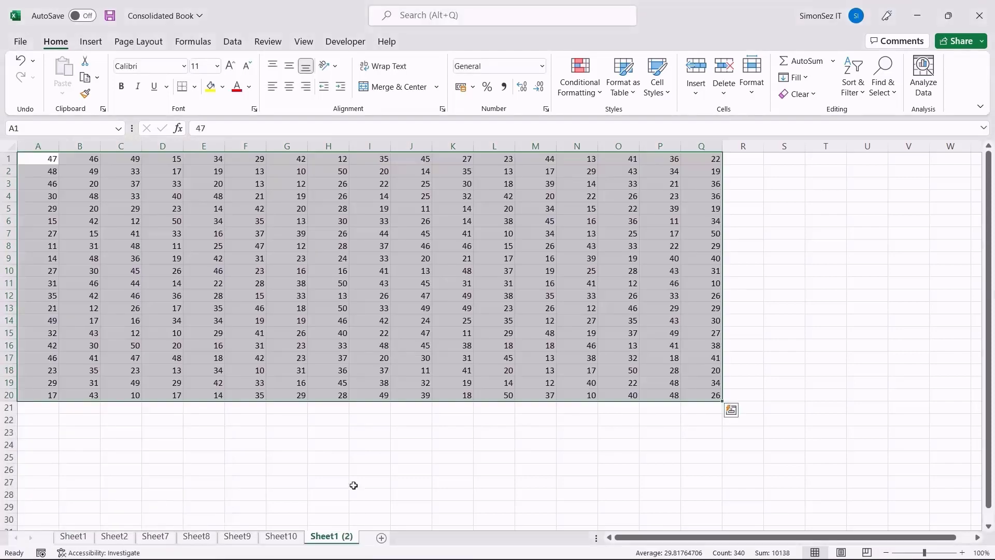
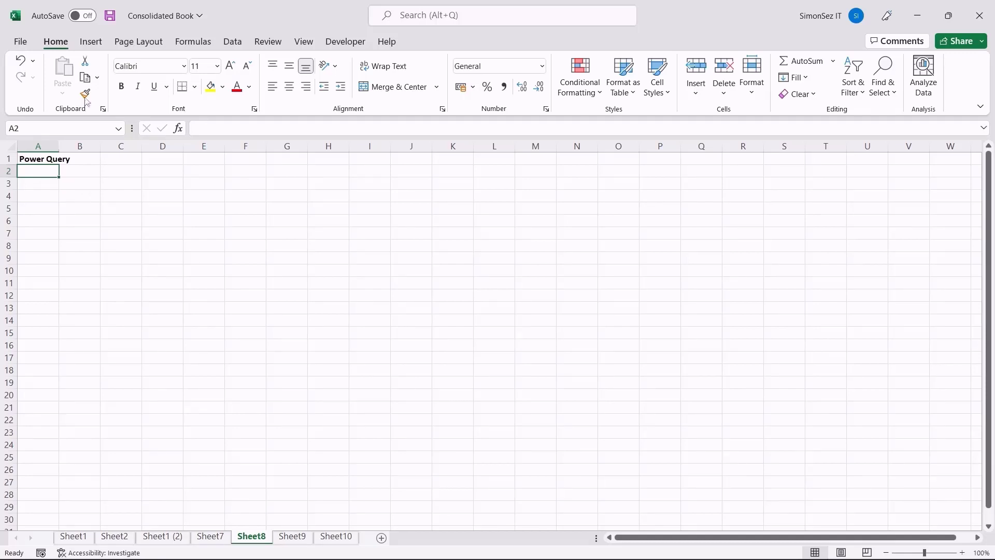
Step: On Sheet8, start a Power Query import from the EXCELWORKBOOKS folder on the Desktop
{"action": "left_click", "coordinate": [233, 41]}
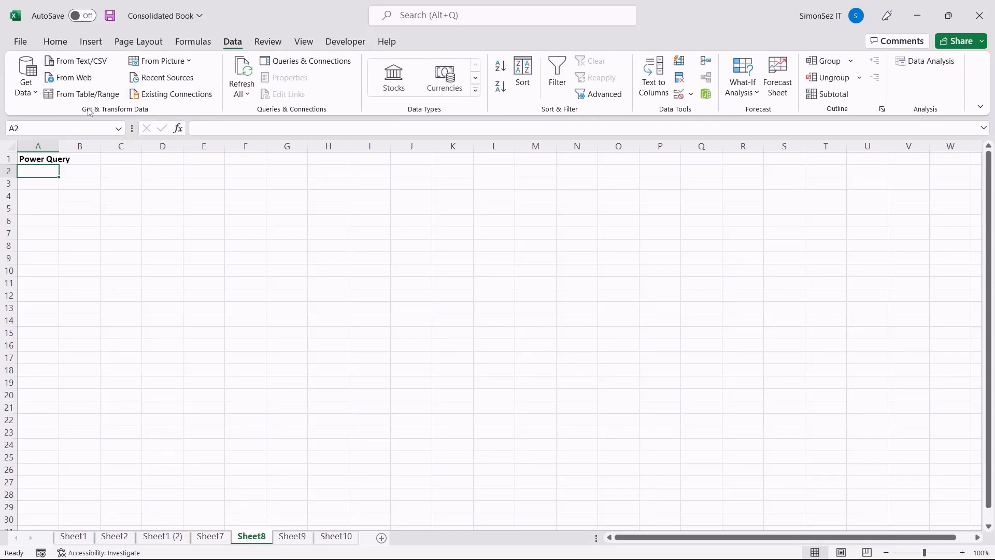
{"action": "left_click", "coordinate": [36, 91]}
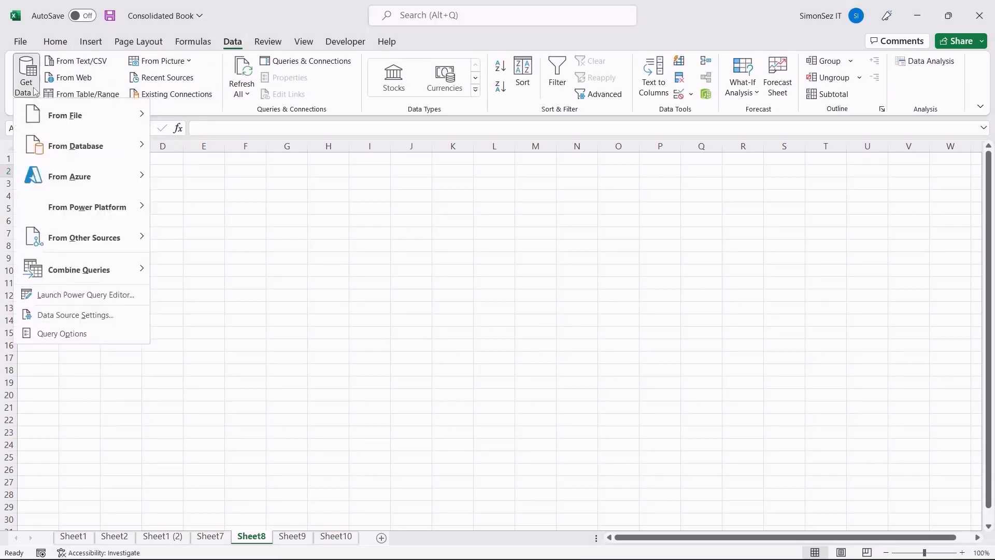
{"action": "mouse_move", "coordinate": [83, 115]}
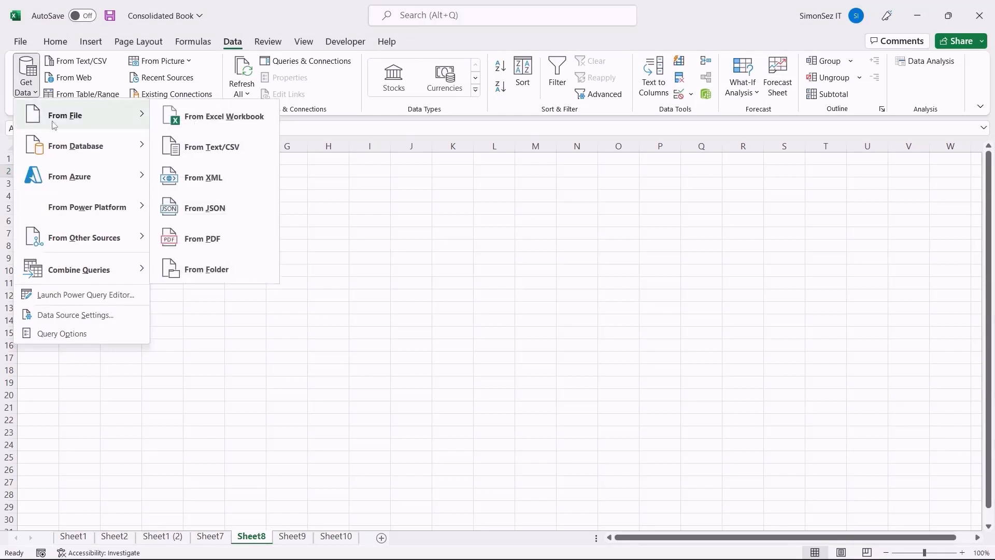
{"action": "left_click", "coordinate": [240, 278]}
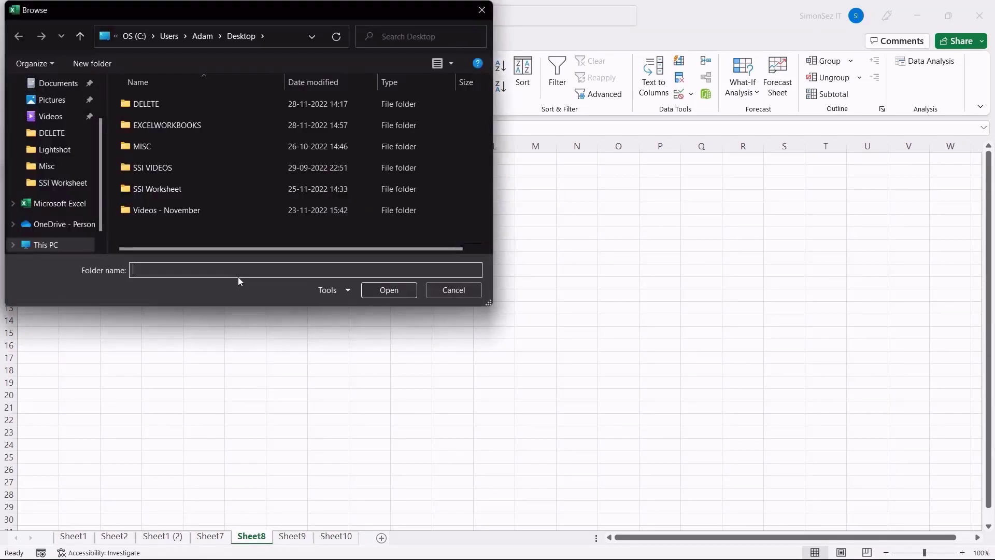
{"action": "left_click", "coordinate": [183, 124]}
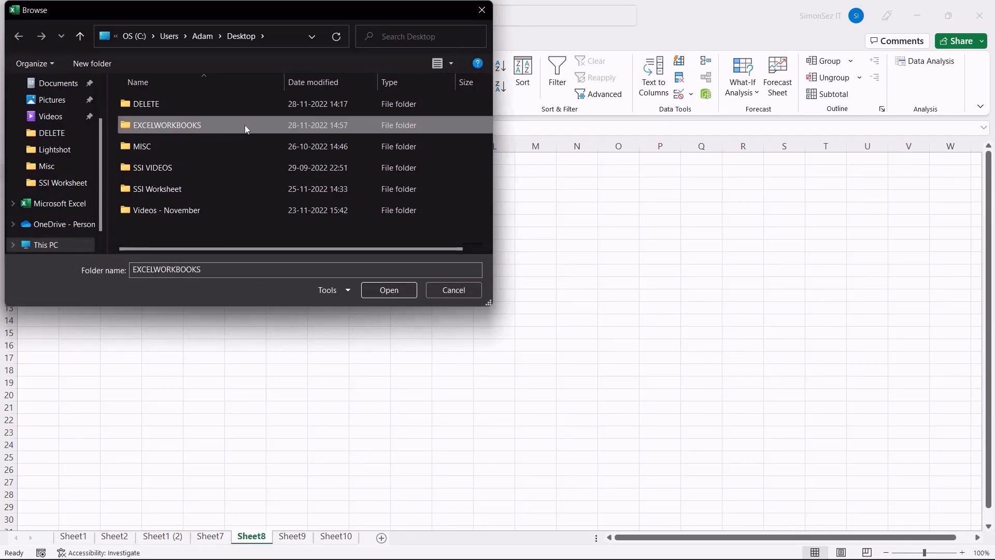
{"action": "left_click", "coordinate": [399, 290]}
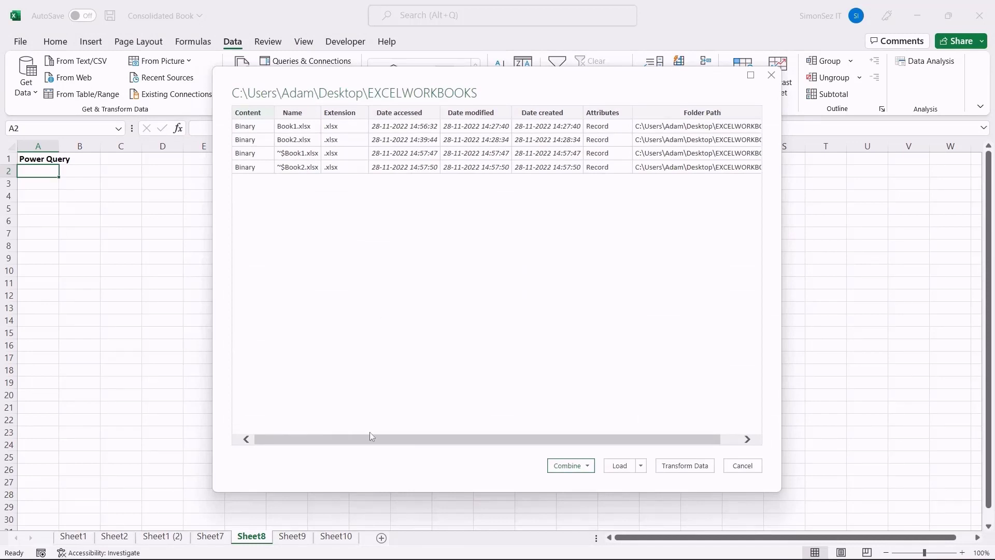
Step: Combine and load the folder's files using Sheet1 from each file, with First file as the sample and files with errors skipped
{"action": "mouse_move", "coordinate": [369, 437]}
{"action": "left_mouse_down"}
{"action": "mouse_move", "coordinate": [479, 425]}
{"action": "mouse_move", "coordinate": [480, 436]}
{"action": "mouse_move", "coordinate": [383, 437]}
{"action": "left_mouse_up"}
{"action": "left_click", "coordinate": [587, 466]}
{"action": "left_click", "coordinate": [591, 491]}
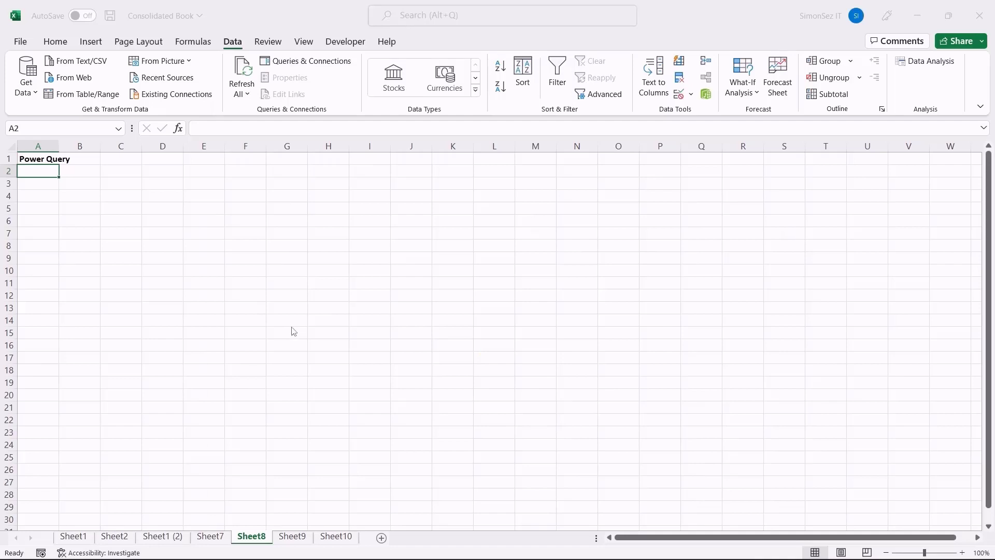
{"action": "left_click", "coordinate": [275, 201]}
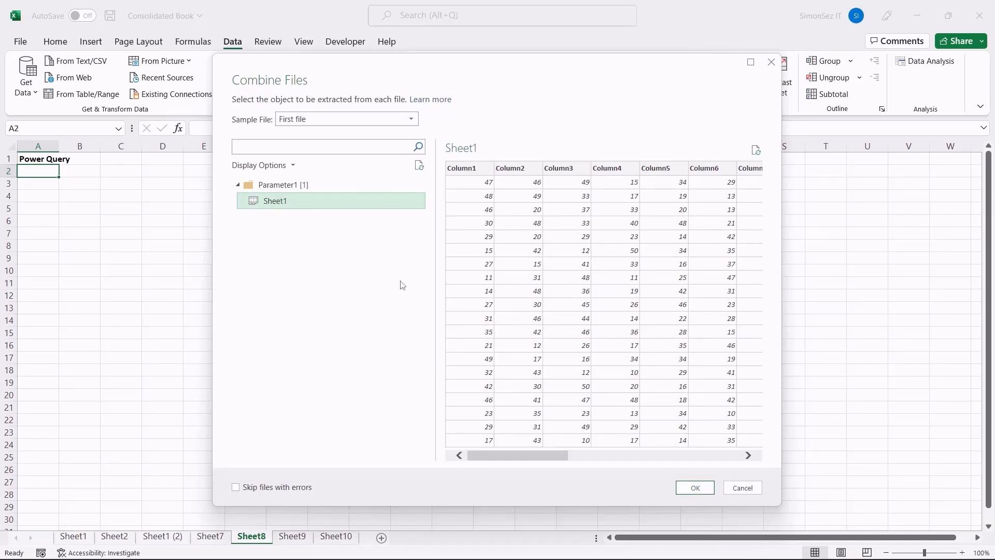
{"action": "left_click_drag", "start_coordinate": [513, 455], "coordinate": [461, 465]}
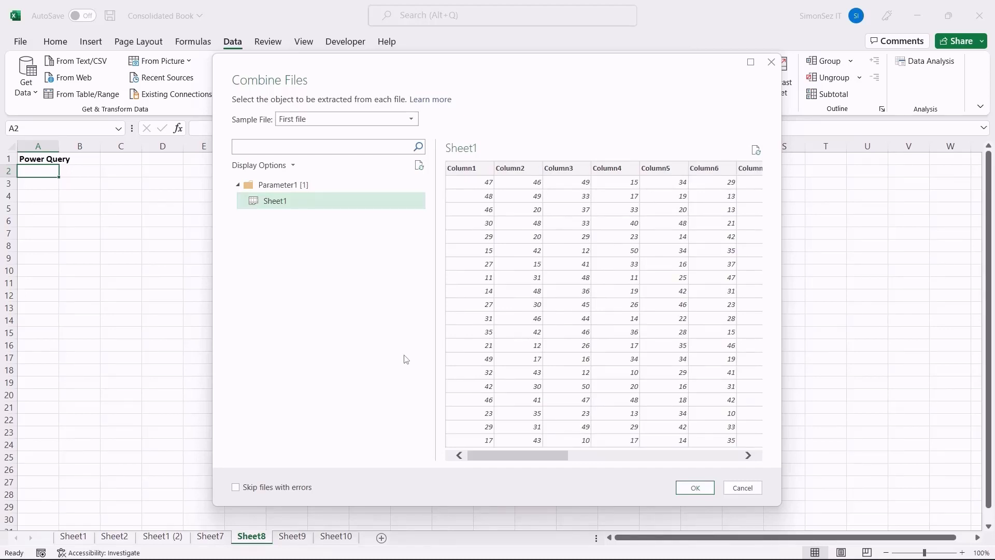
{"action": "left_click", "coordinate": [236, 487]}
{"action": "left_click", "coordinate": [695, 487]}
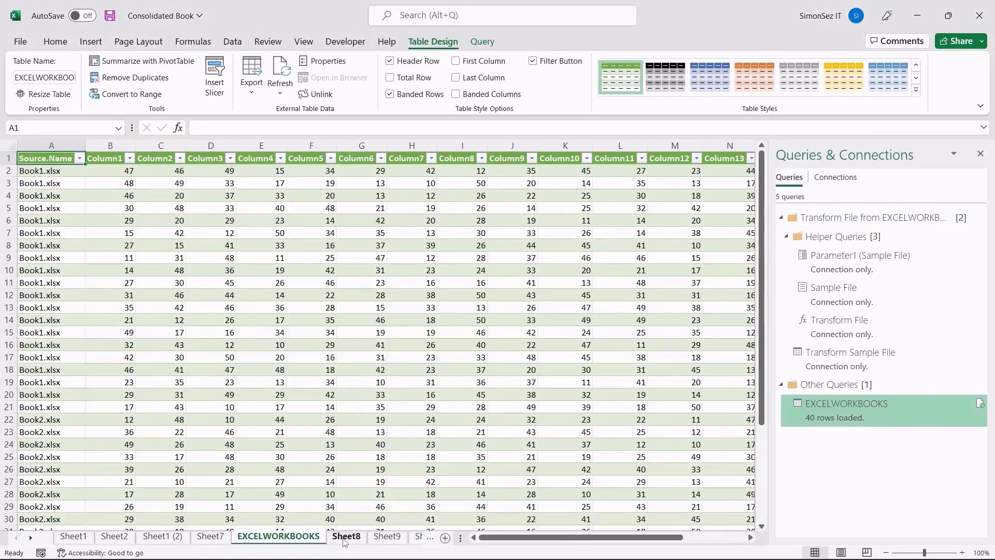
Step: Close the Queries & Connections pane and start Consolidate at cell A2 of Sheet9
{"action": "left_click", "coordinate": [345, 536]}
{"action": "left_click", "coordinate": [387, 536]}
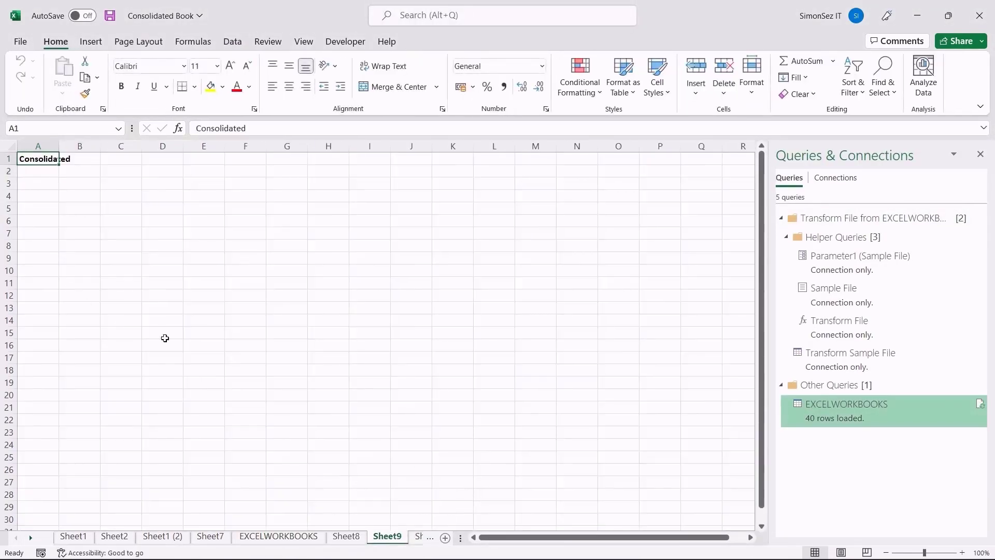
{"action": "left_click", "coordinate": [29, 173]}
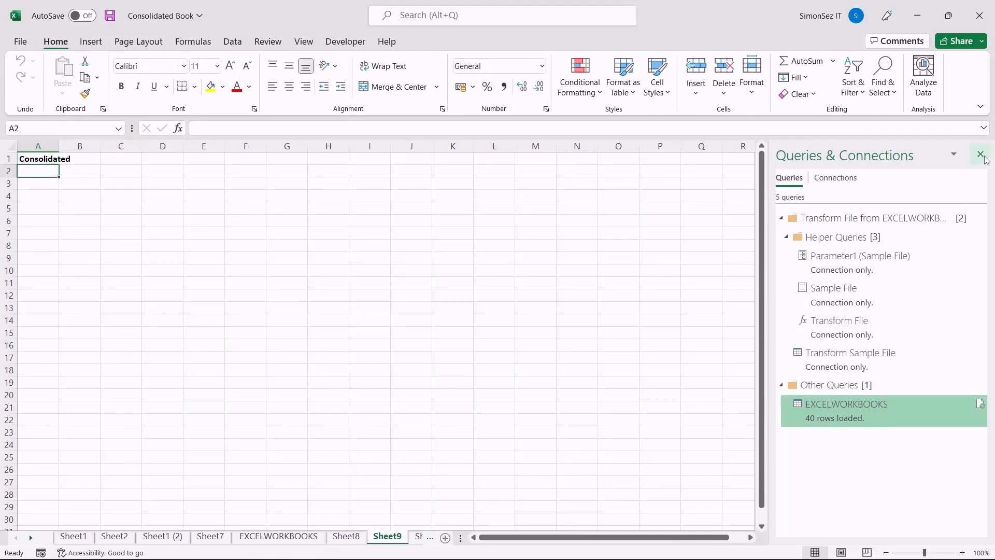
{"action": "left_click", "coordinate": [980, 154]}
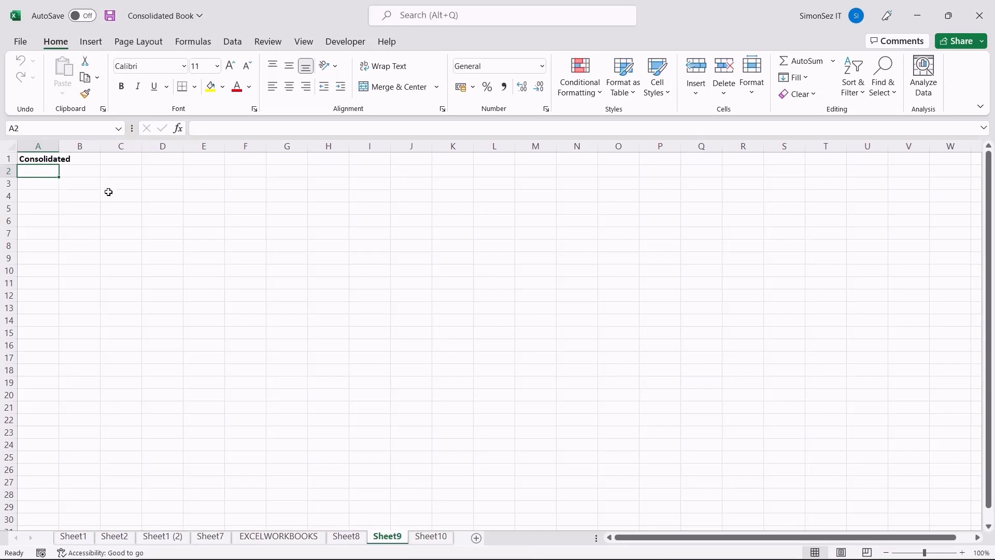
{"action": "left_click", "coordinate": [242, 41]}
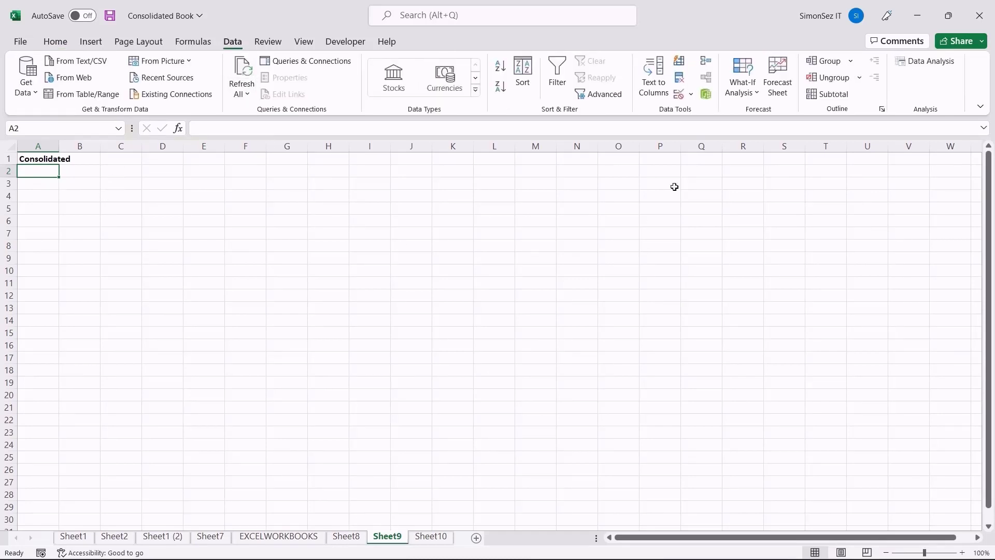
{"action": "left_click", "coordinate": [708, 61]}
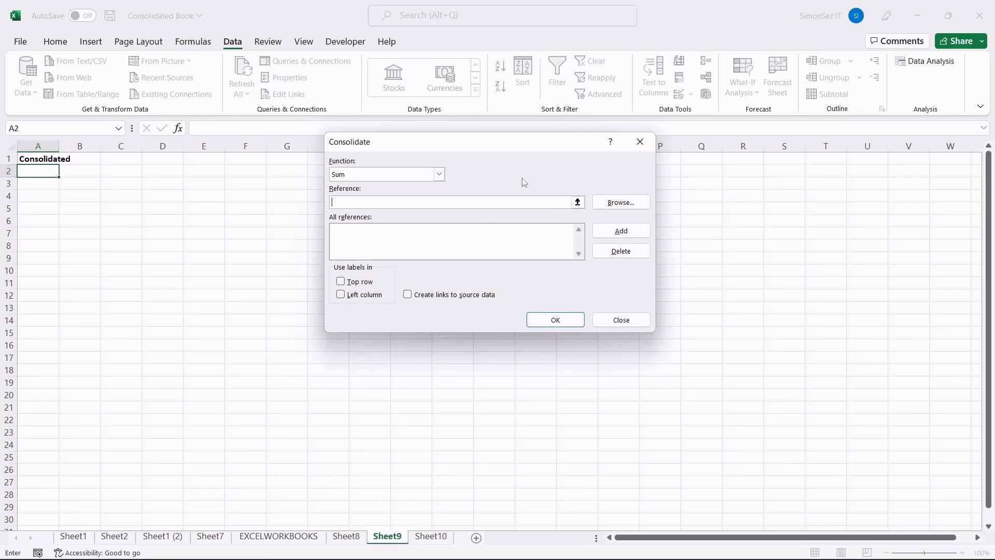
Step: Add the range A1:Q20 from Sheet1 of Book1 to the consolidation references
{"action": "left_click", "coordinate": [577, 202]}
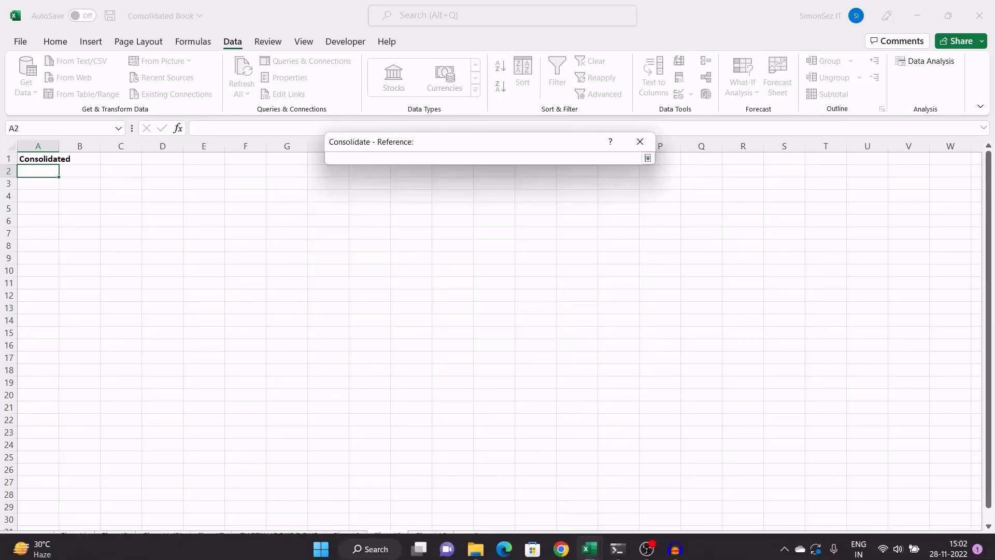
{"action": "mouse_move", "coordinate": [590, 544]}
{"action": "left_click", "coordinate": [634, 489]}
{"action": "left_click_drag", "start_coordinate": [48, 161], "coordinate": [702, 396]}
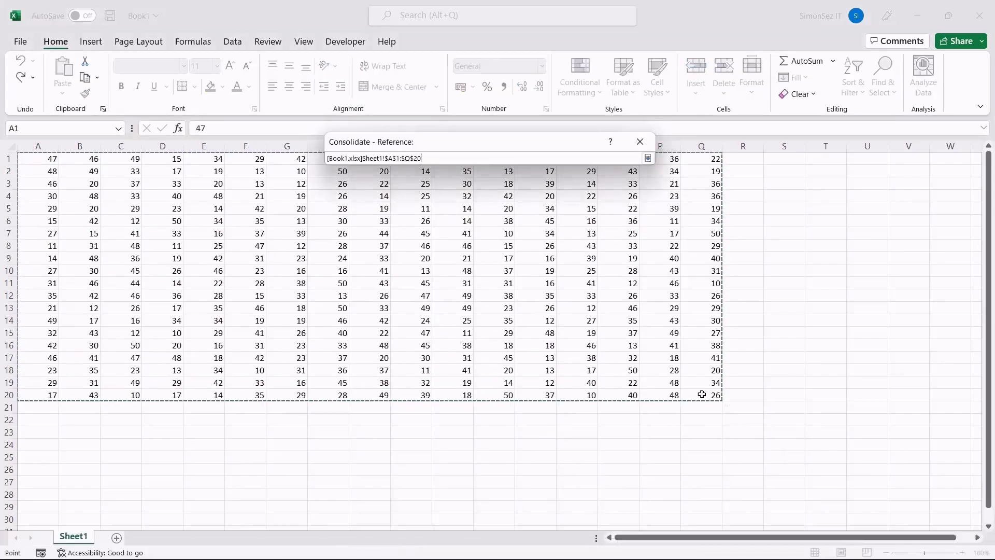
{"action": "left_click", "coordinate": [647, 158]}
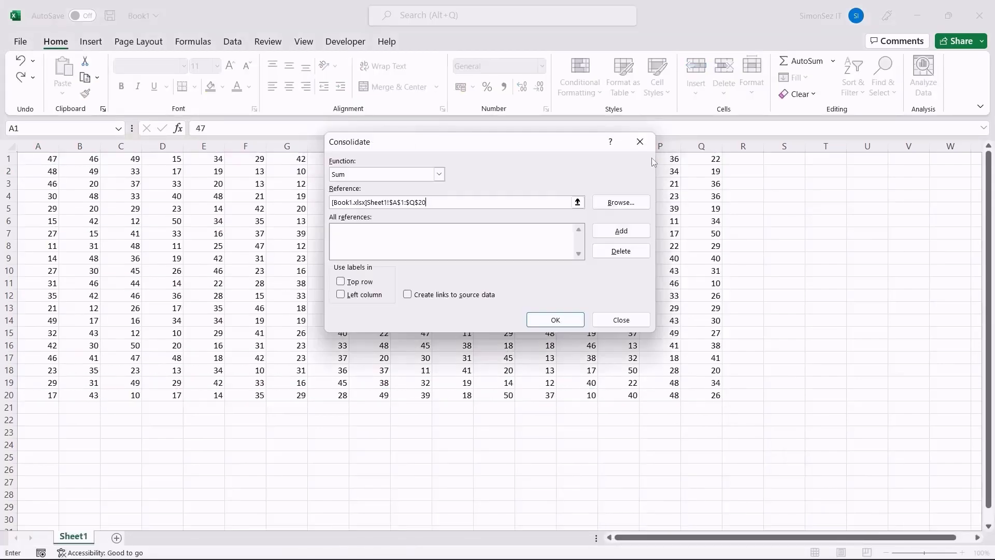
{"action": "left_click", "coordinate": [610, 231]}
{"action": "left_click", "coordinate": [621, 202]}
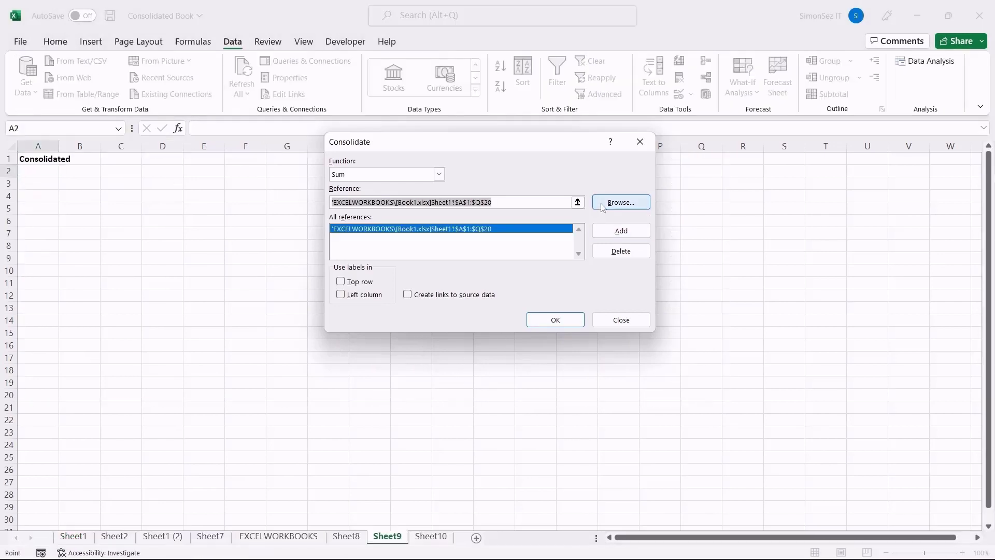
{"action": "mouse_move", "coordinate": [637, 553]}
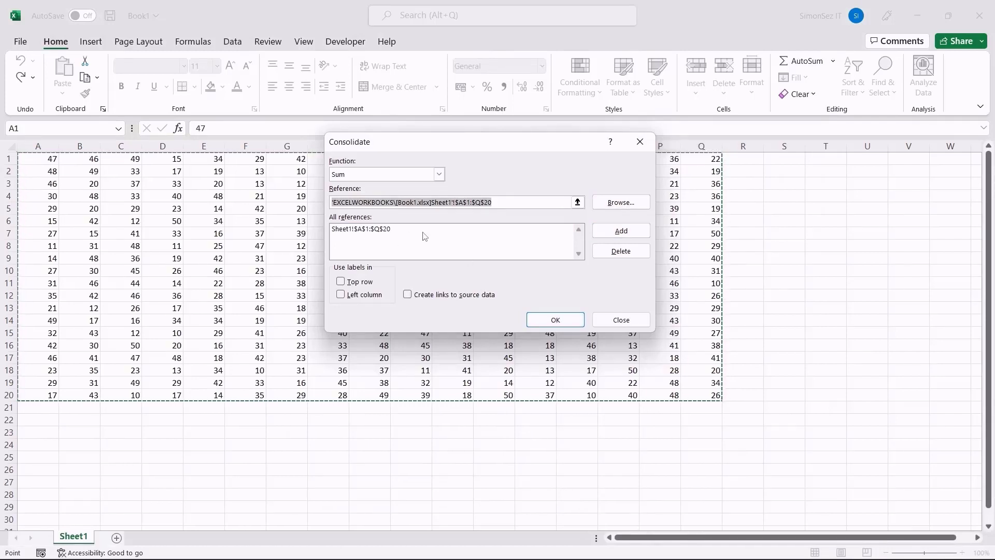
{"action": "left_click", "coordinate": [461, 232]}
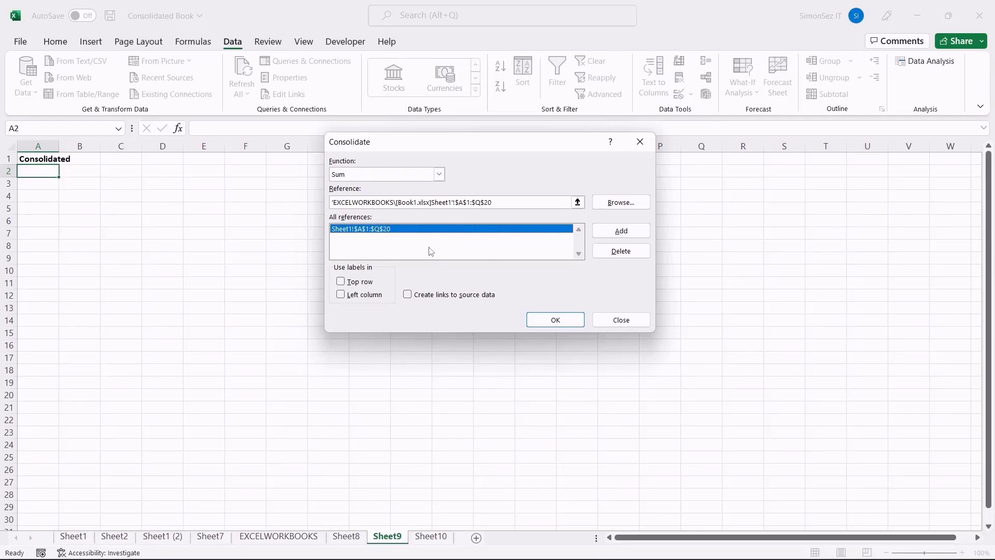
Step: Run the consolidation with links to the source data and return to Consolidated Book
{"action": "left_click", "coordinate": [408, 295]}
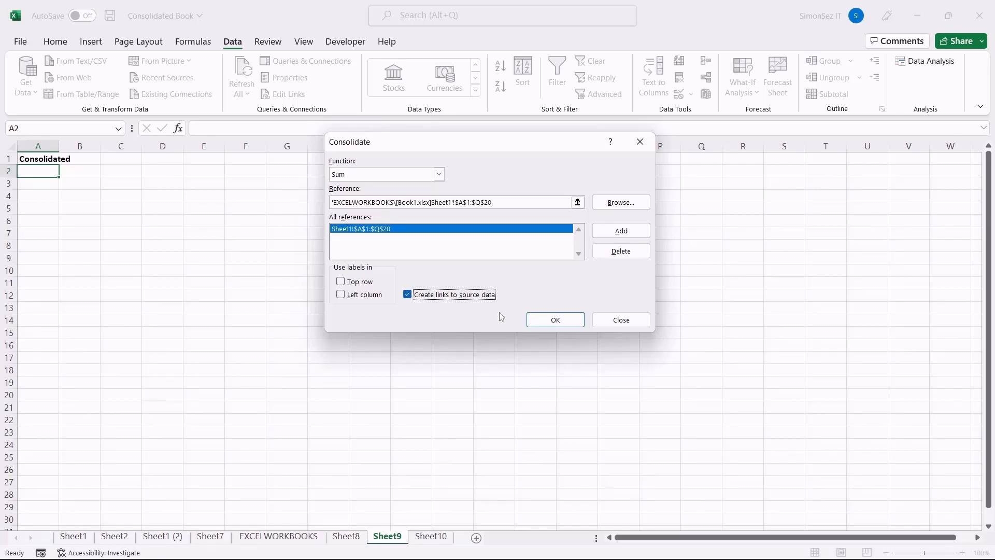
{"action": "left_click", "coordinate": [564, 321]}
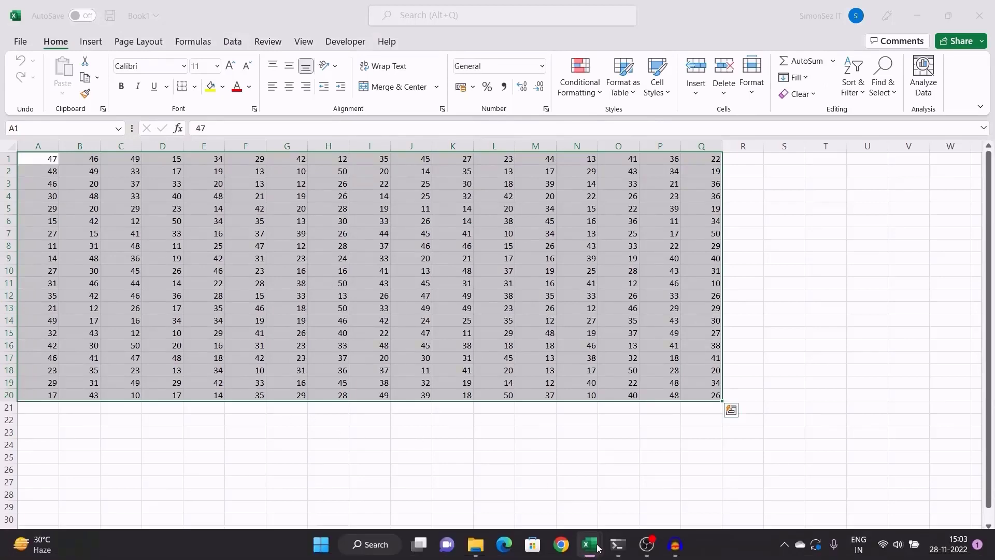
{"action": "mouse_move", "coordinate": [589, 553]}
{"action": "left_click", "coordinate": [463, 473]}
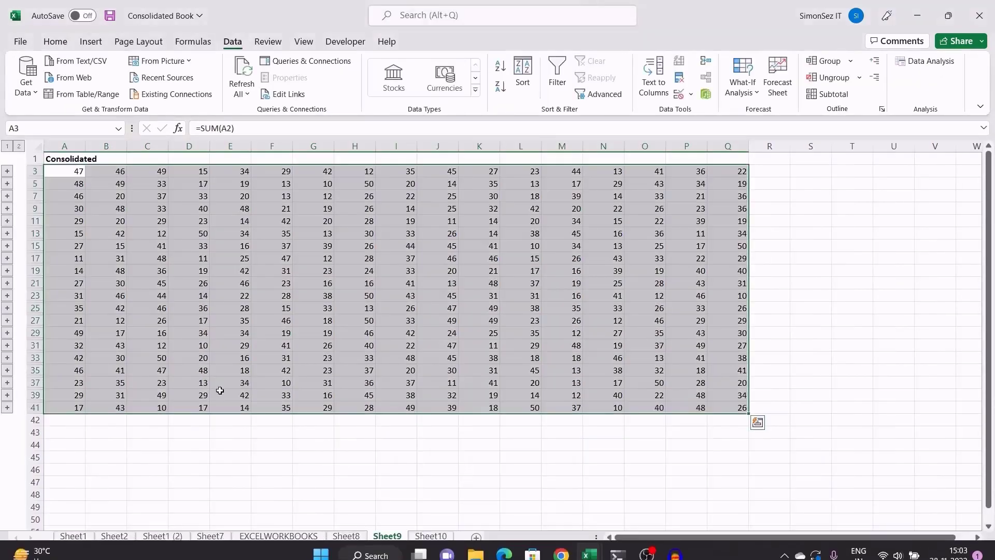
Step: Expand and collapse grouped rows of the consolidated data on Sheet9 to inspect the linked source rows
{"action": "left_click", "coordinate": [7, 183]}
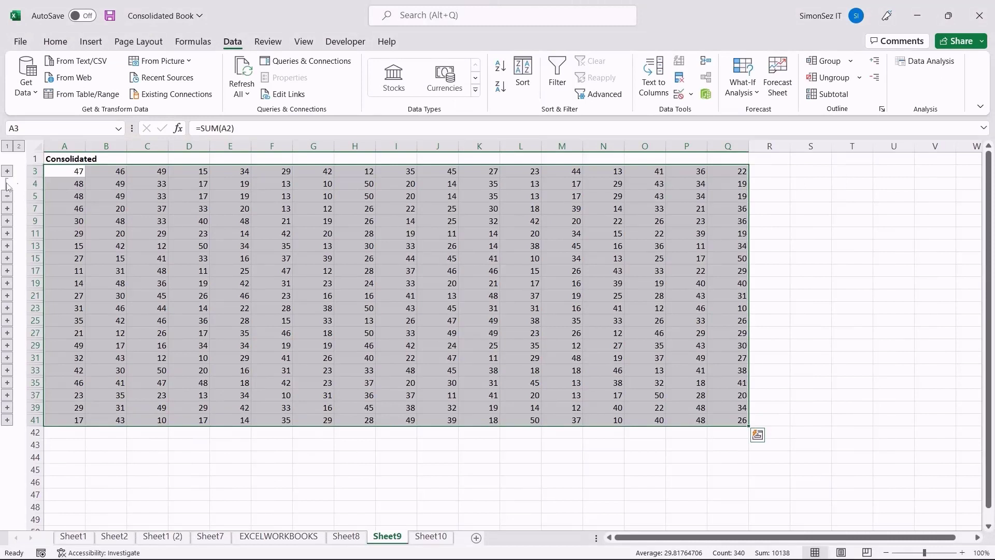
{"action": "left_click", "coordinate": [8, 196]}
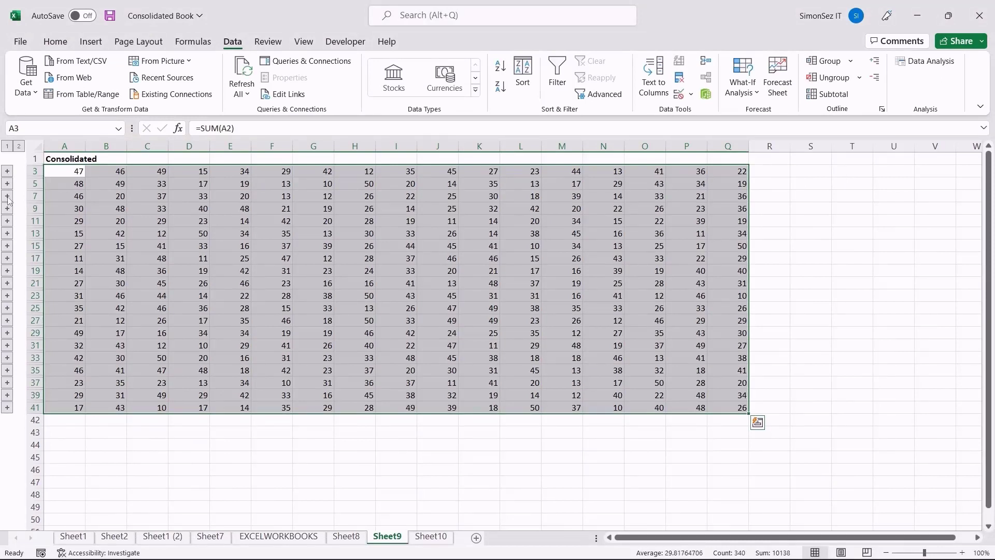
{"action": "left_click", "coordinate": [7, 296]}
{"action": "left_click", "coordinate": [8, 297]}
Step: View Sheet10 of Consolidated Book, and open the full Save As dialog for Book1
{"action": "left_click", "coordinate": [441, 538]}
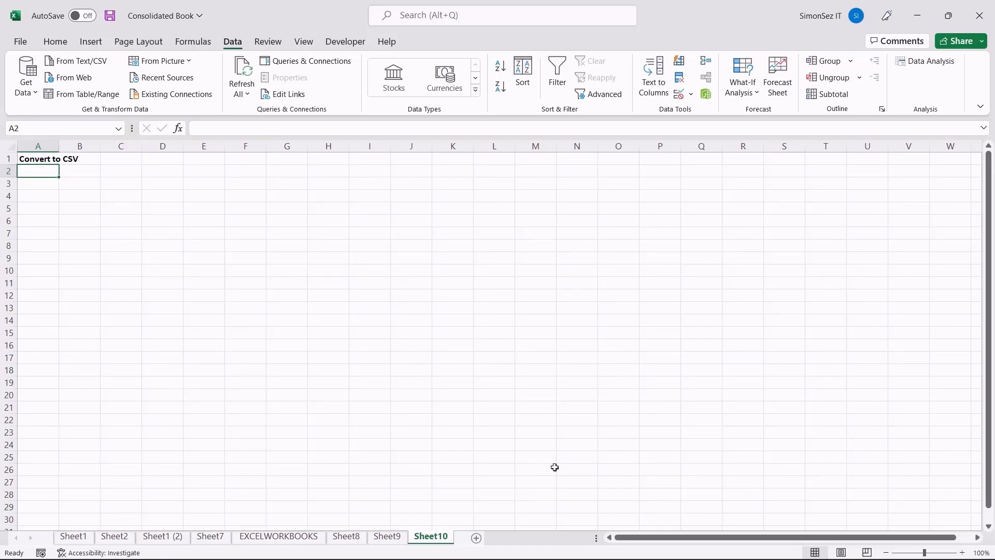
{"action": "mouse_move", "coordinate": [594, 528]}
{"action": "left_click", "coordinate": [633, 487]}
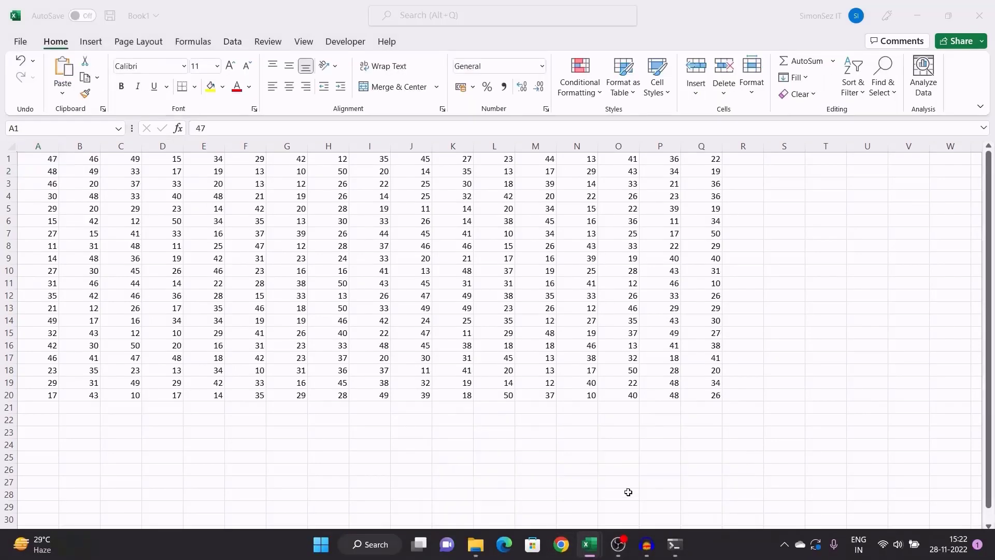
{"action": "left_click", "coordinate": [20, 41]}
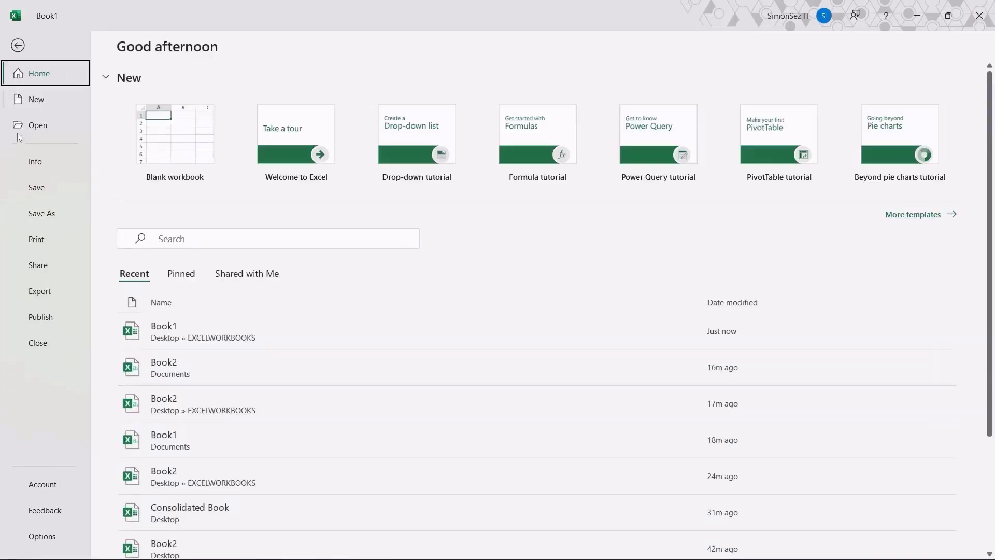
{"action": "left_click", "coordinate": [55, 217]}
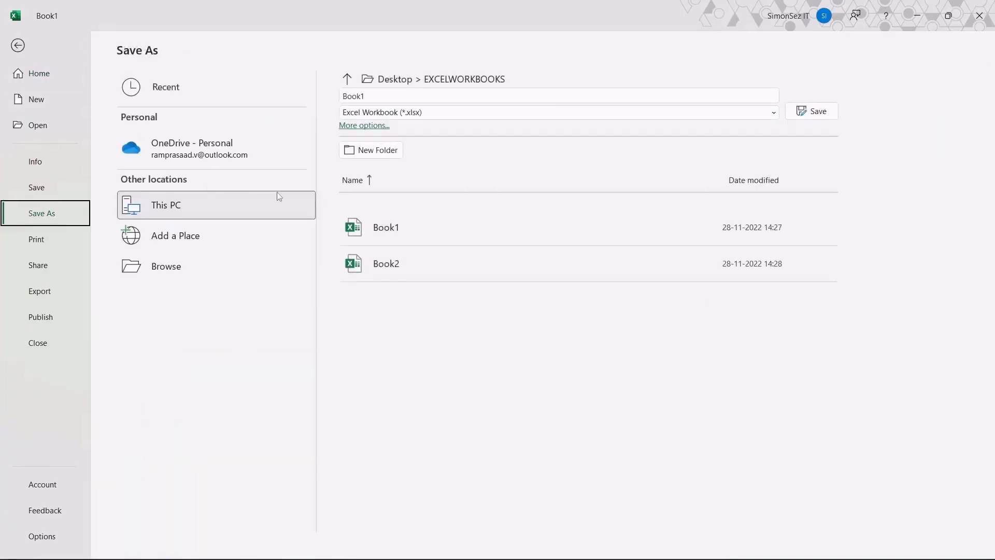
{"action": "left_click", "coordinate": [367, 126]}
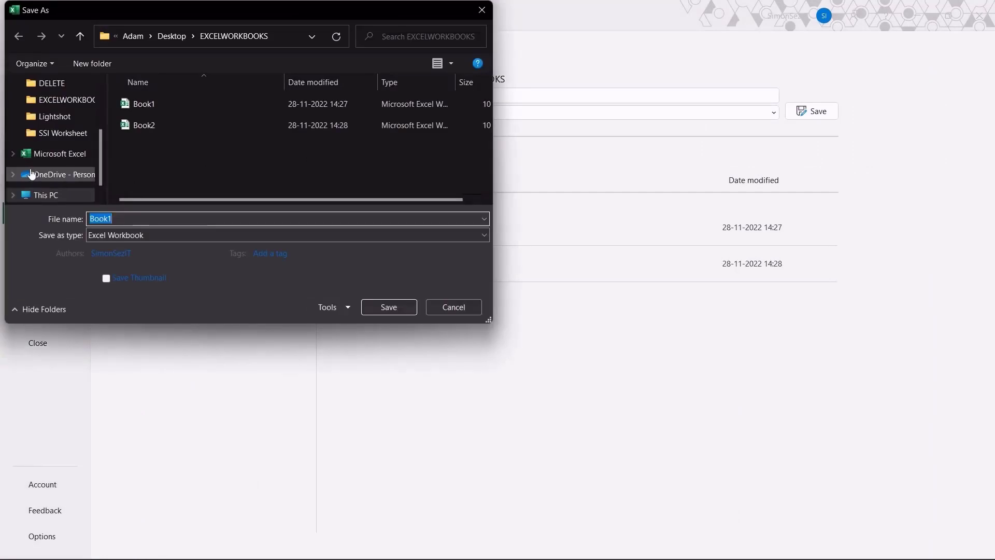
Step: Save Book1 in the Documents folder in the CSV (Comma delimited) format
{"action": "scroll", "coordinate": [51, 166], "scroll_direction": "up", "scroll_amount": 3}
{"action": "left_click", "coordinate": [59, 136]}
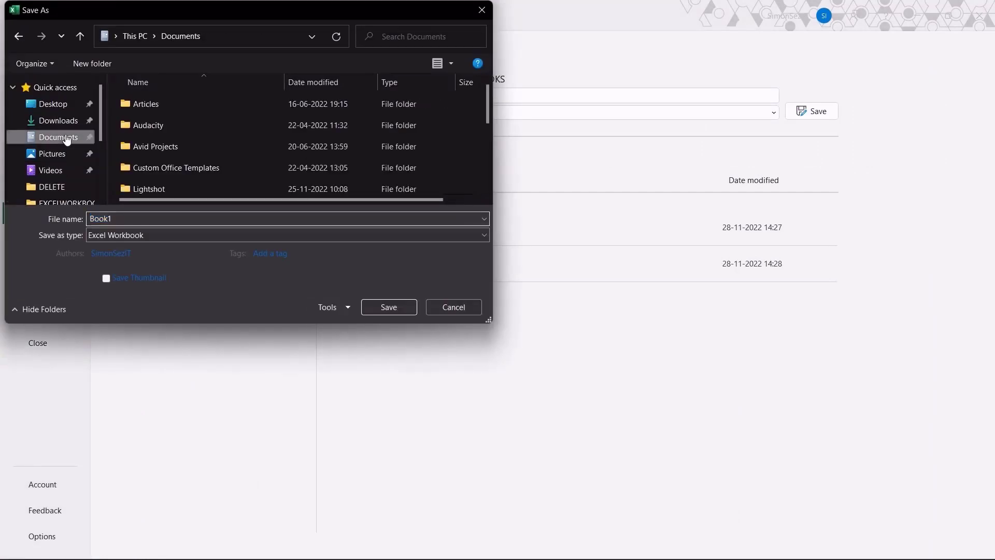
{"action": "left_click", "coordinate": [155, 220]}
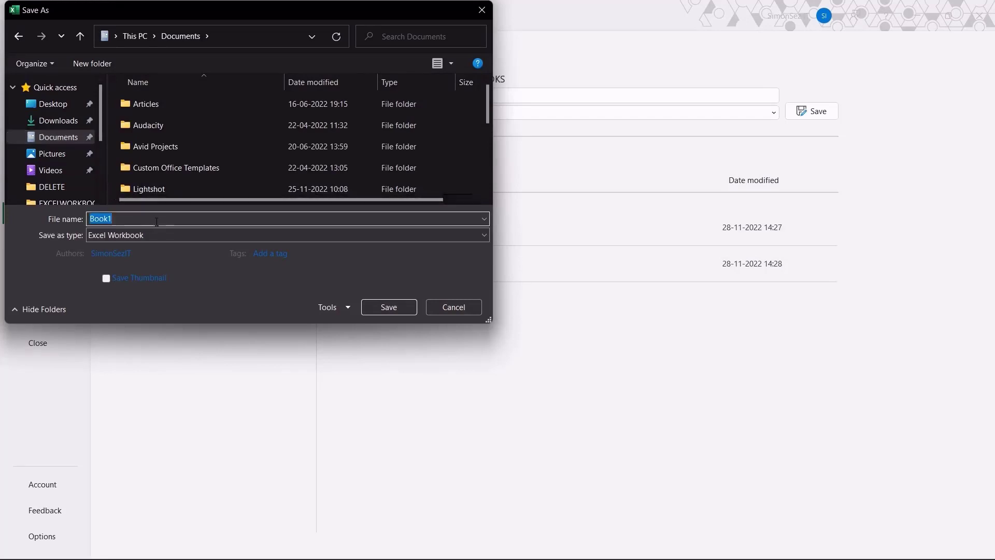
{"action": "left_click", "coordinate": [170, 231]}
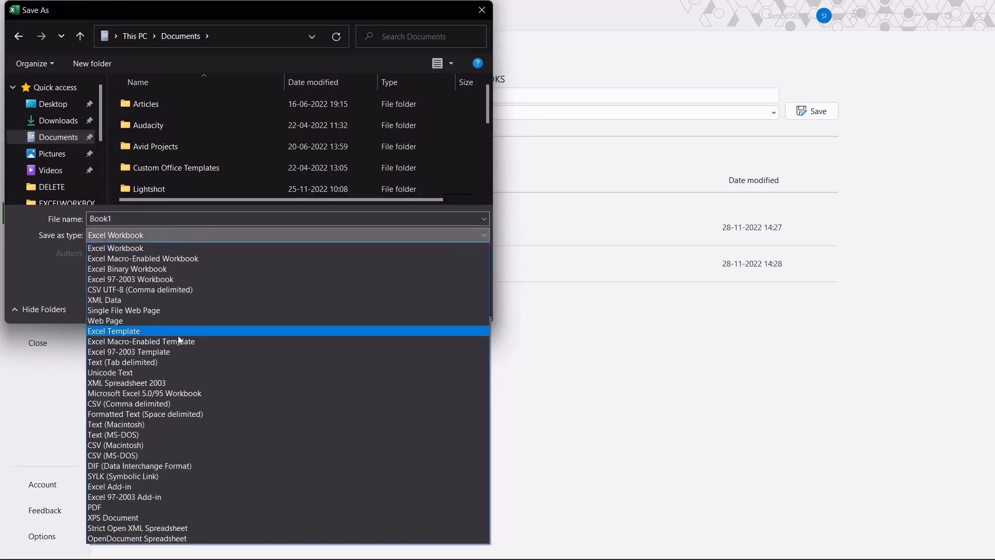
{"action": "left_click", "coordinate": [145, 404]}
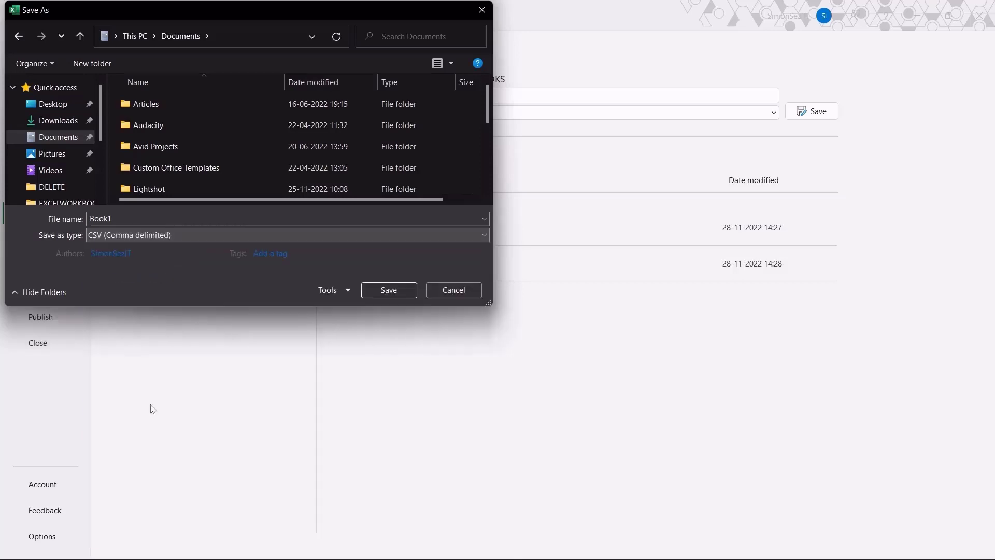
{"action": "left_click", "coordinate": [399, 291]}
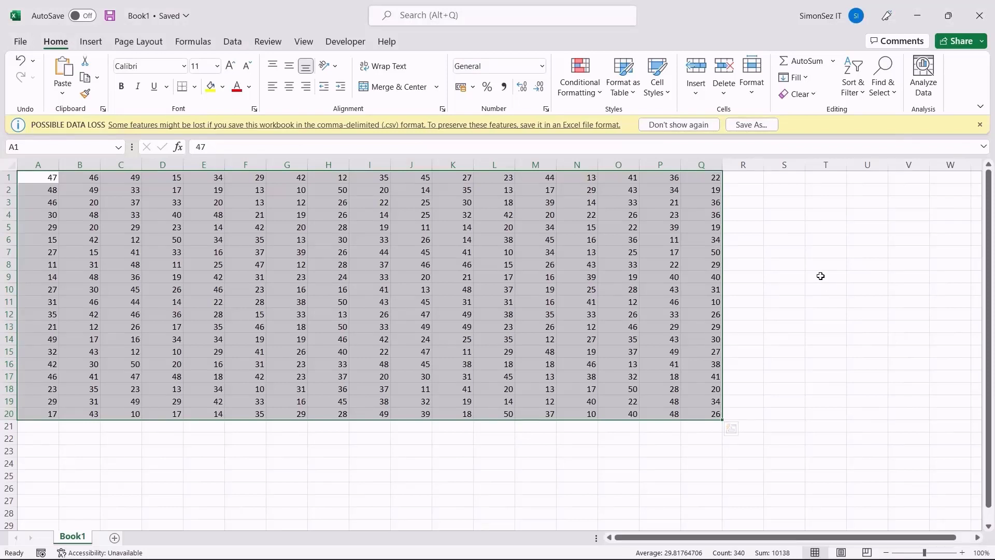
Step: Switch to the NEW MERGED FILE folder in File Explorer
{"action": "mouse_move", "coordinate": [501, 558]}
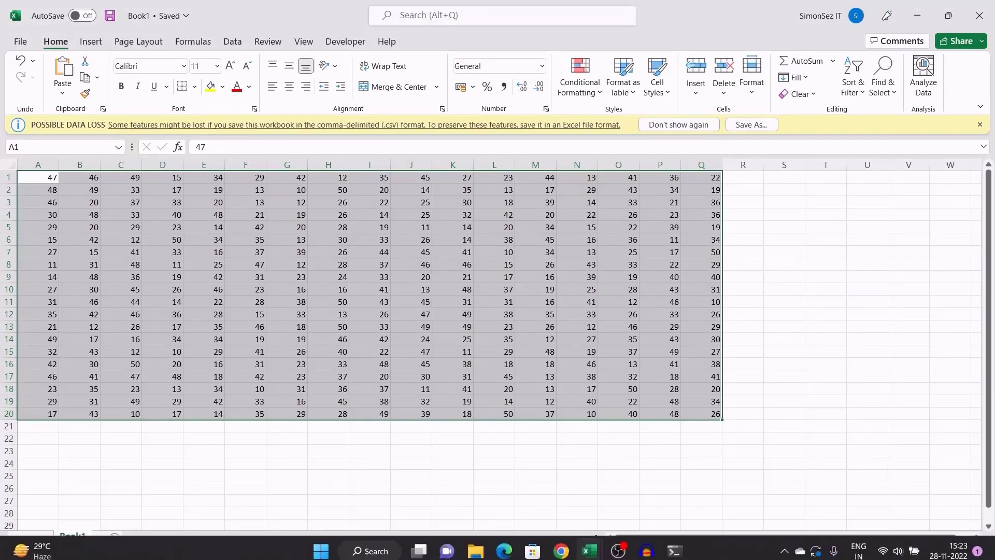
{"action": "mouse_move", "coordinate": [476, 544]}
{"action": "left_click", "coordinate": [456, 499]}
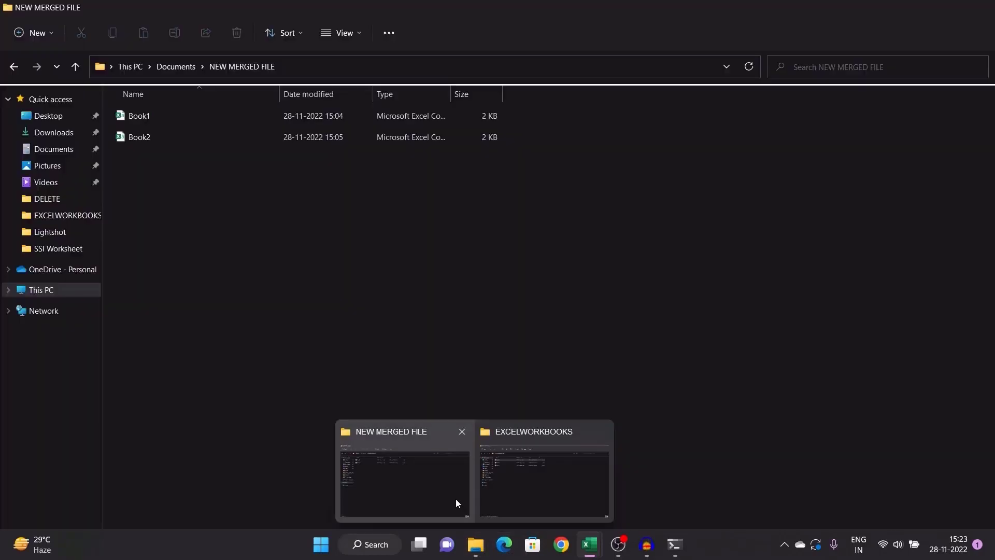
{"action": "left_click", "coordinate": [455, 499]}
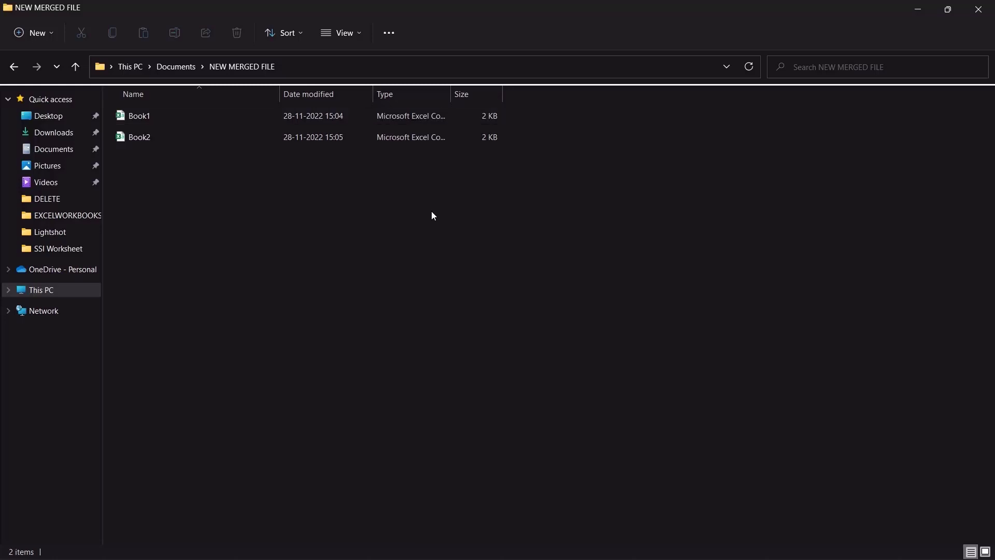
Step: Open a terminal in the NEW MERGED FILE folder
{"action": "right_click", "coordinate": [431, 211]}
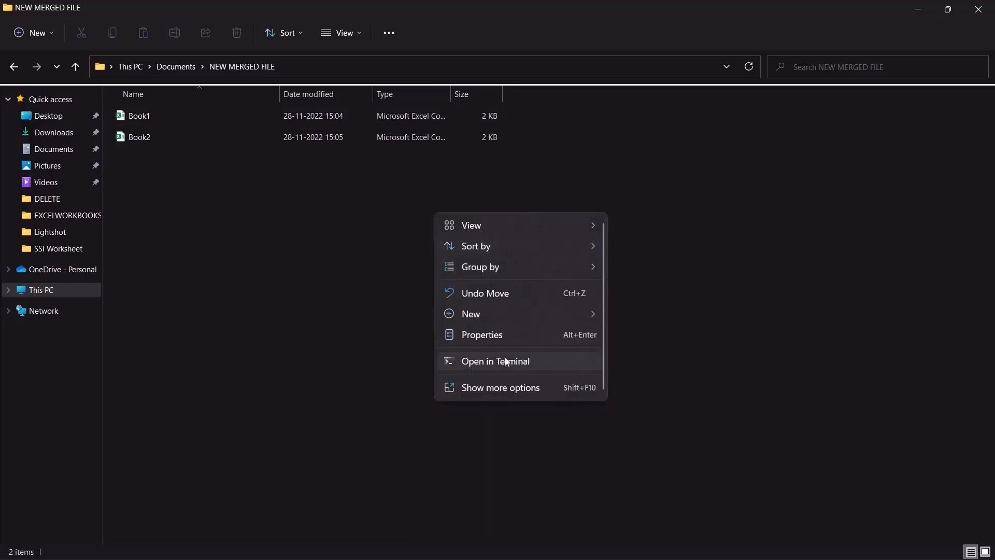
{"action": "left_click", "coordinate": [697, 357]}
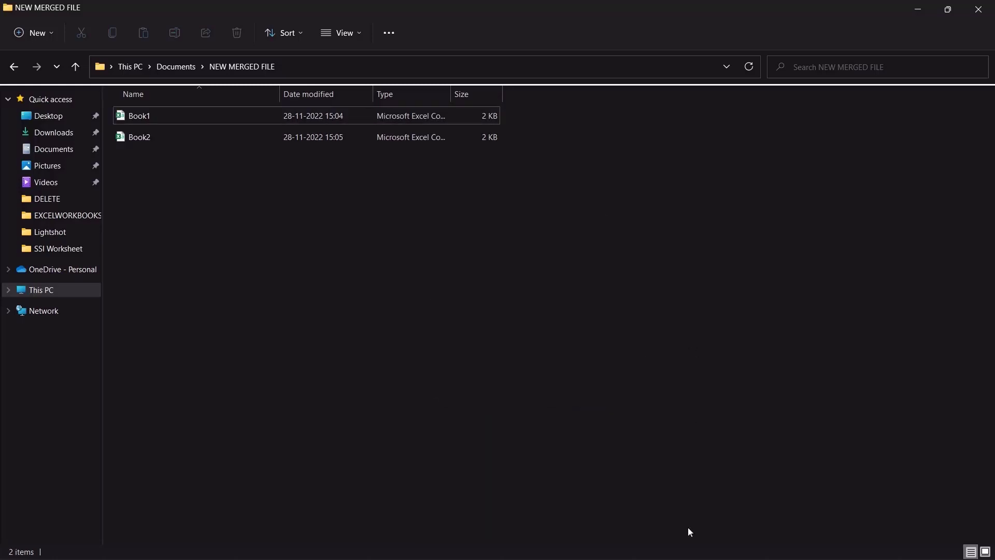
{"action": "left_click", "coordinate": [642, 509]}
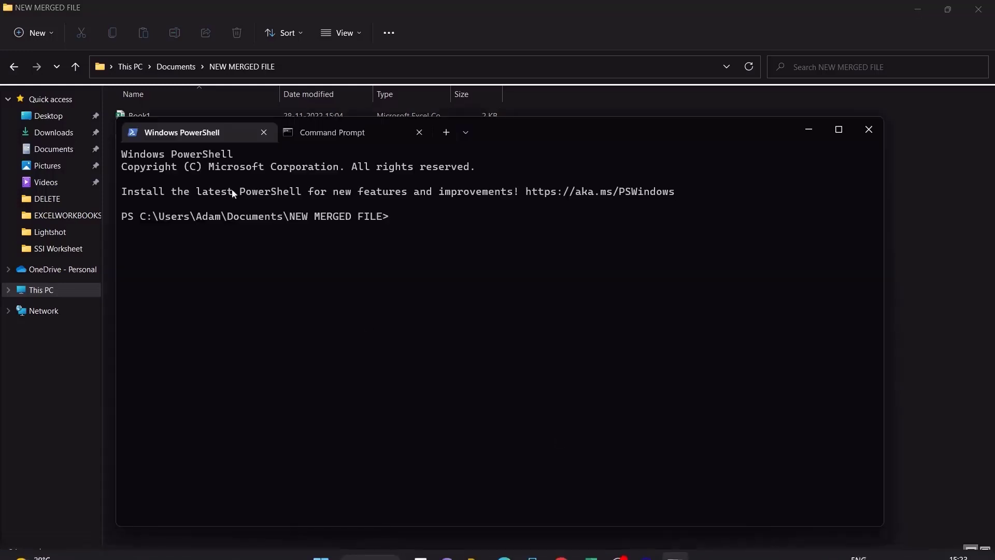
Step: Merge the CSV files in the NEW MERGED FILE folder by running copy *.csv mergedfile.csv in Command Prompt
{"action": "left_click", "coordinate": [466, 134]}
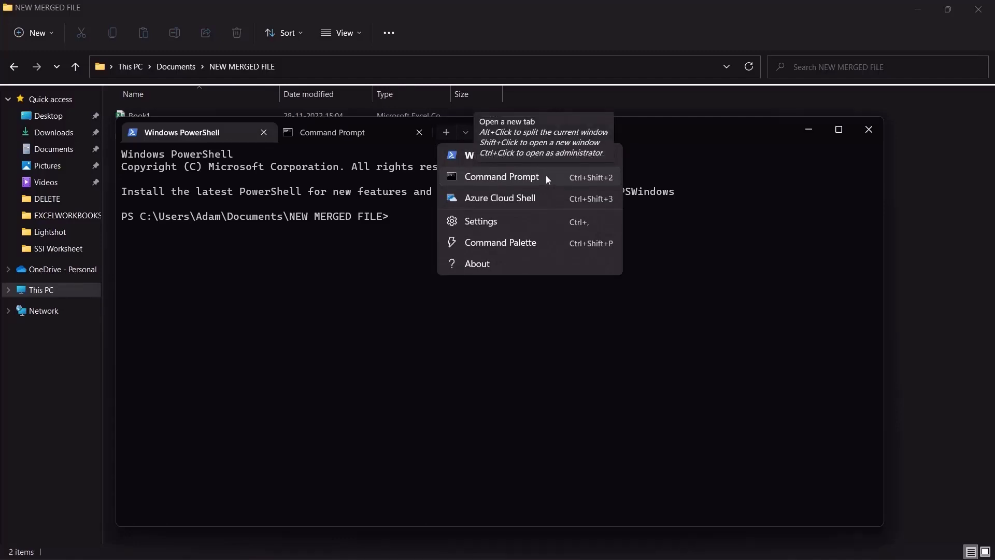
{"action": "left_click", "coordinate": [344, 136]}
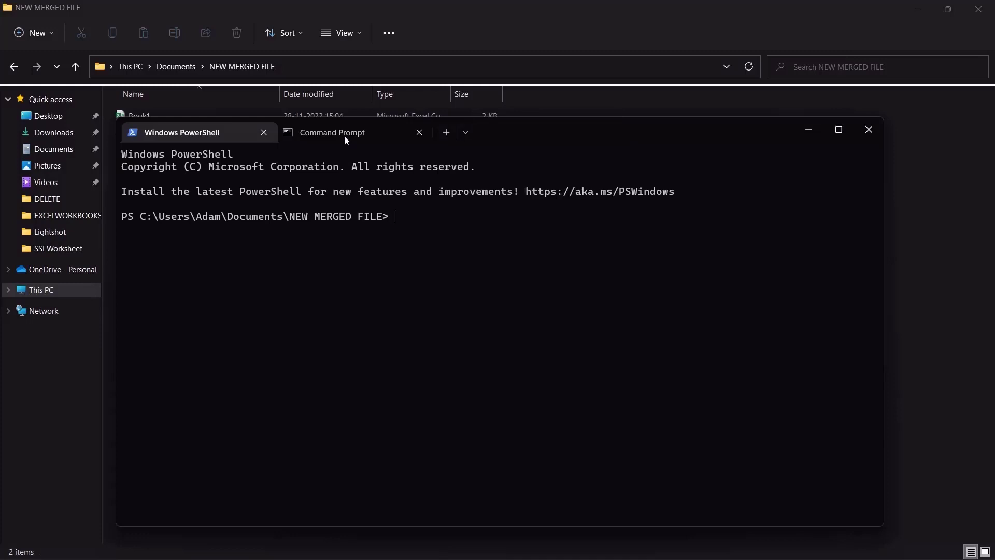
{"action": "left_click", "coordinate": [346, 134]}
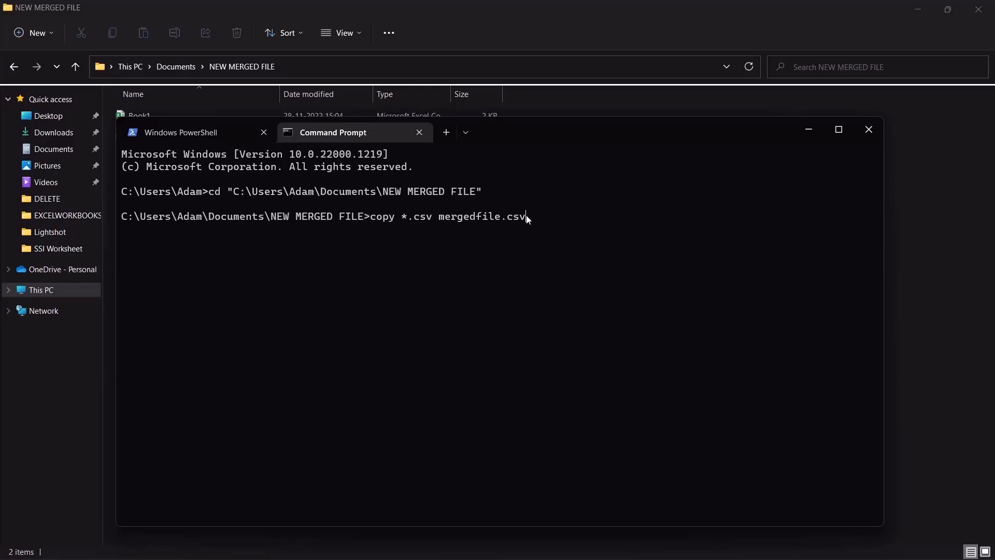
{"action": "key", "text": "Return"}
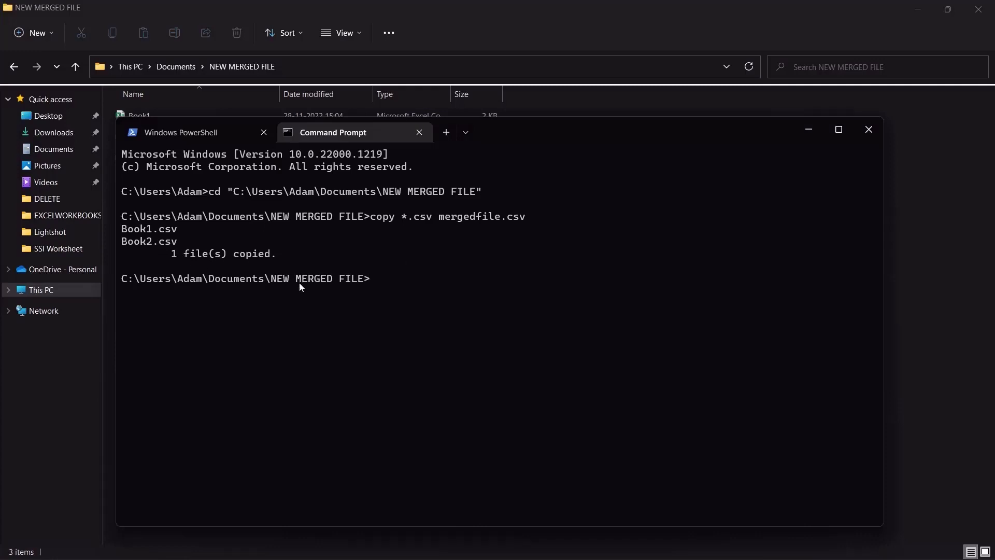
Step: Close the terminal window and open mergedfile from the NEW MERGED FILE folder
{"action": "left_click", "coordinate": [869, 129]}
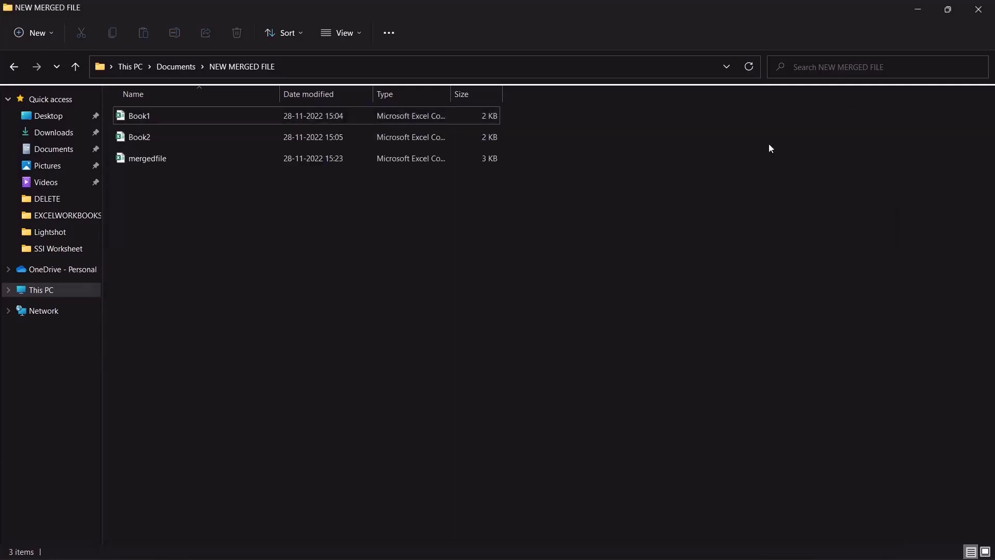
{"action": "left_click", "coordinate": [184, 159]}
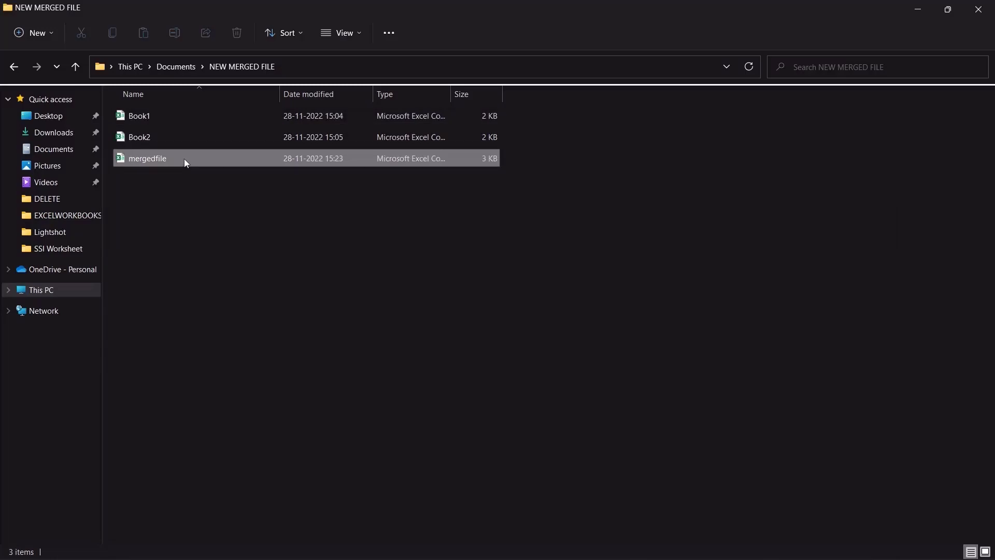
{"action": "double_click", "coordinate": [184, 158]}
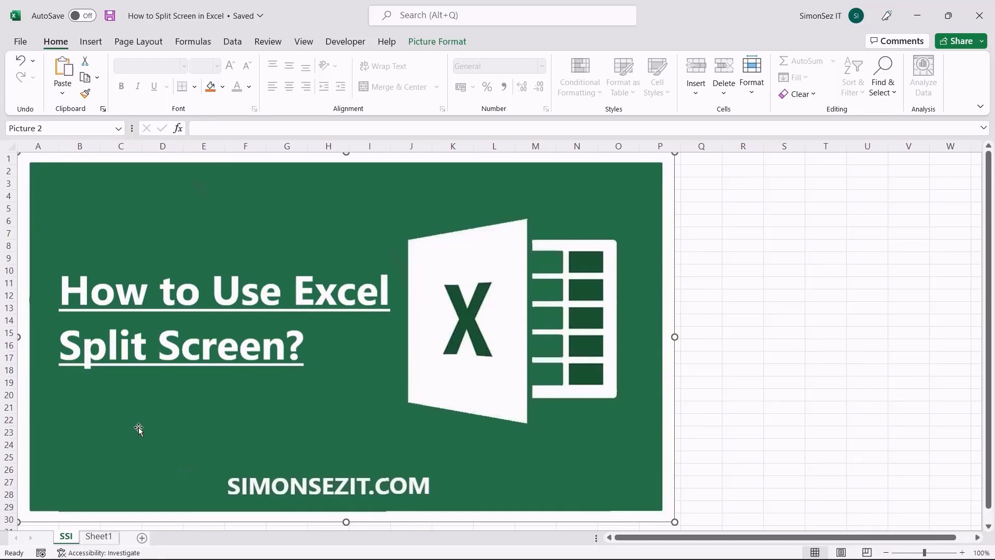
Step: Show Sheet1 of the How to Split Screen in Excel workbook and split it horizontally above row 13 from cell A13
{"action": "left_click", "coordinate": [99, 536]}
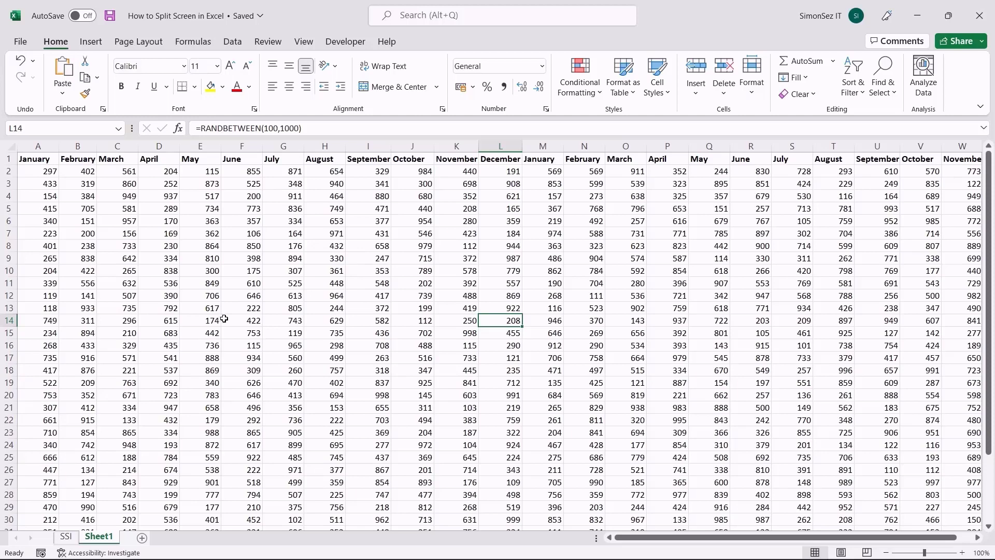
{"action": "left_click", "coordinate": [39, 307]}
{"action": "left_click", "coordinate": [9, 308]}
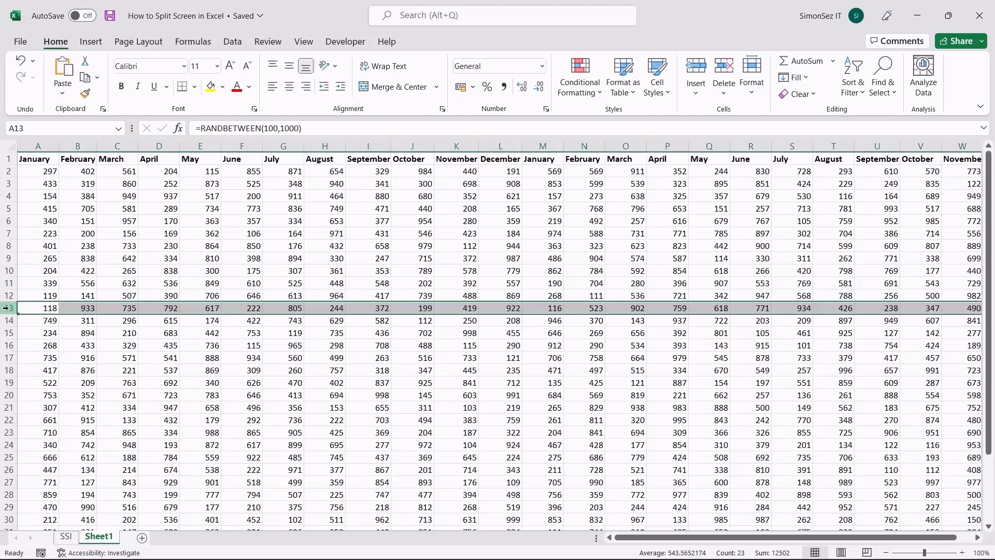
{"action": "left_click", "coordinate": [24, 307]}
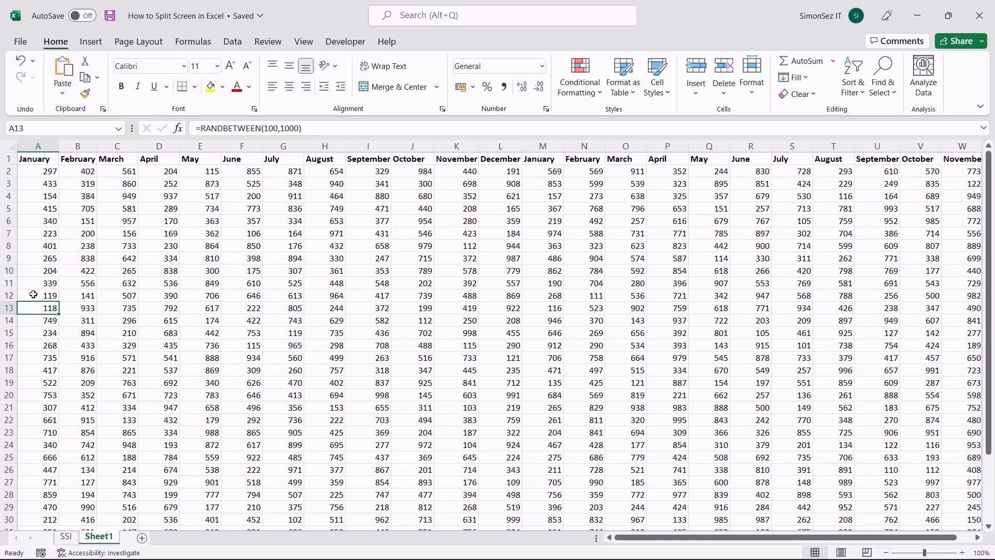
{"action": "left_click", "coordinate": [303, 45]}
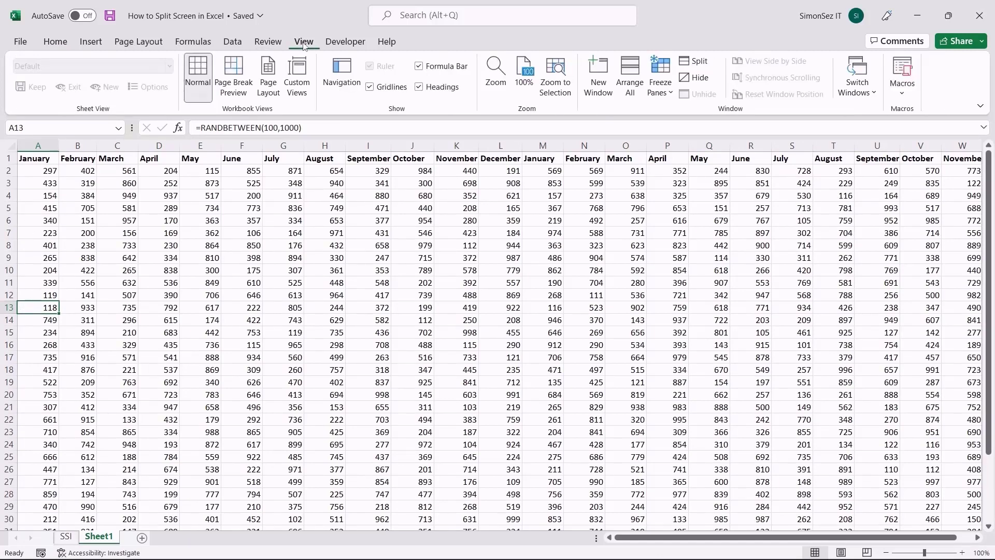
{"action": "left_click", "coordinate": [698, 62]}
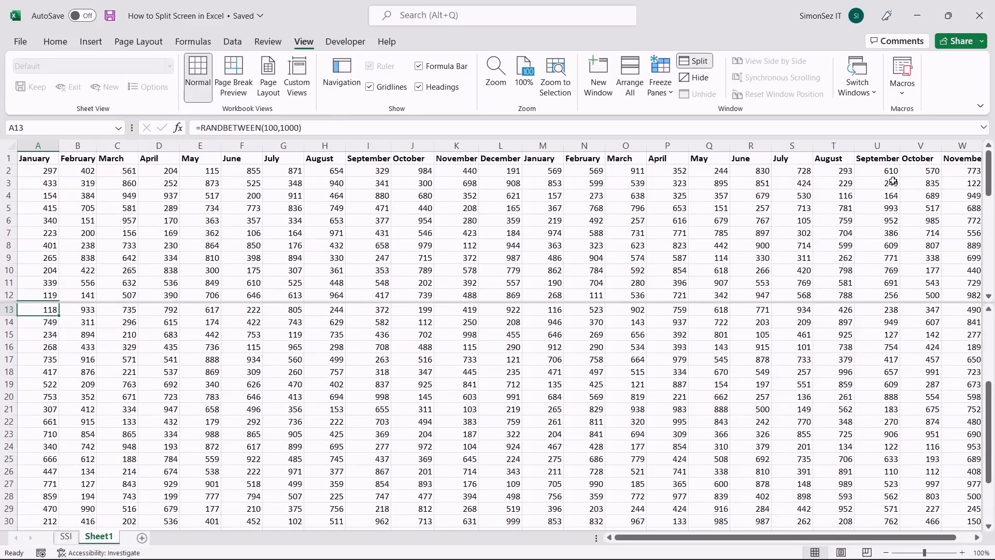
Step: Scroll the upper and lower panes independently, and move the horizontal split bar down and back up
{"action": "left_click_drag", "start_coordinate": [990, 175], "coordinate": [990, 241]}
{"action": "scroll", "coordinate": [894, 385], "scroll_direction": "down", "scroll_amount": 1}
{"action": "scroll", "coordinate": [894, 385], "scroll_direction": "up", "scroll_amount": 5}
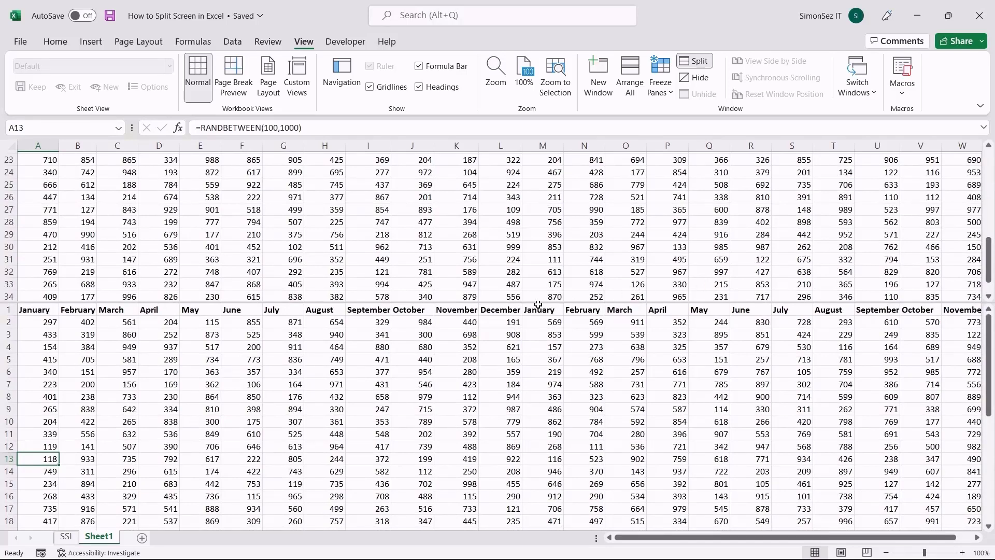
{"action": "left_click_drag", "start_coordinate": [538, 304], "coordinate": [537, 333]}
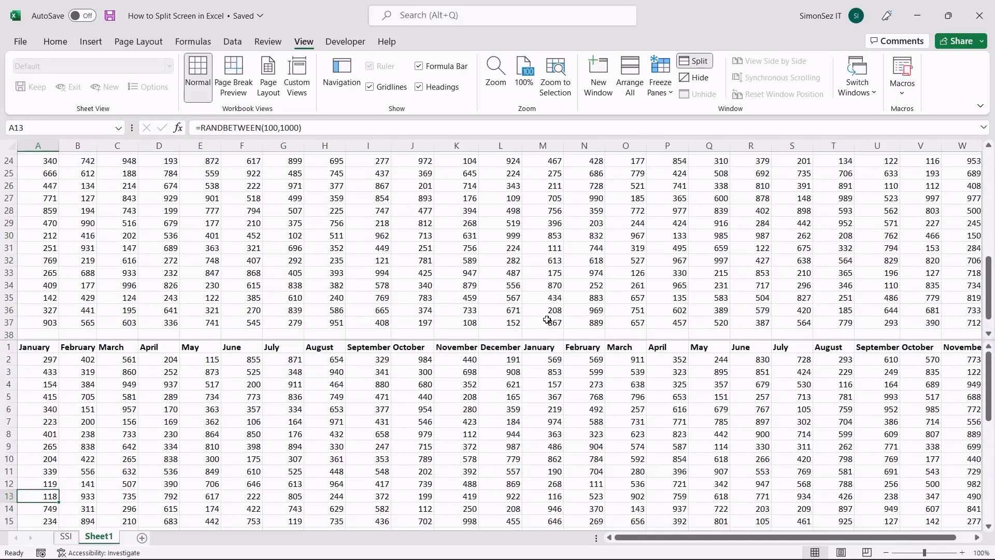
{"action": "key", "text": "Page_Down"}
{"action": "key", "text": "Page_Up"}
{"action": "left_click_drag", "start_coordinate": [560, 339], "coordinate": [561, 306]}
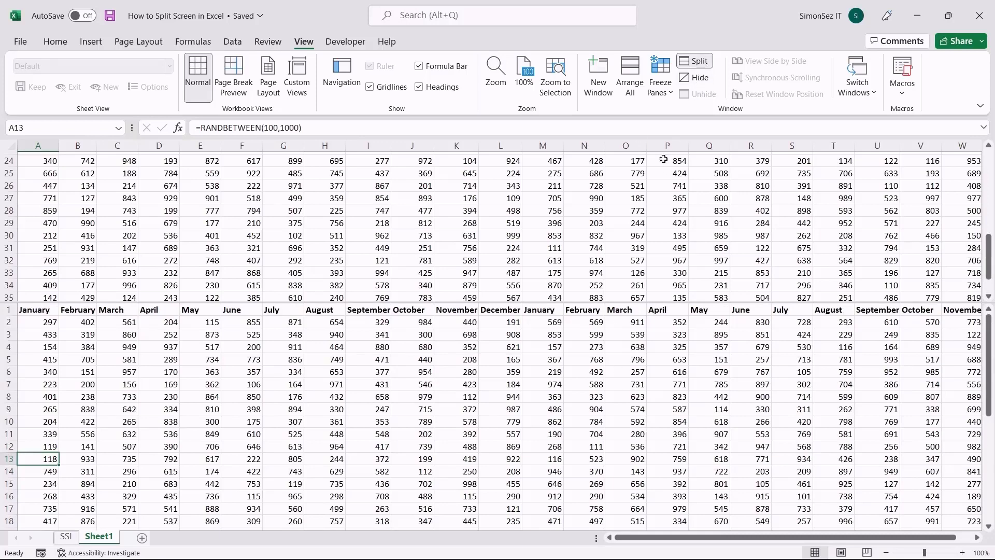
Step: Remove the horizontal split from Sheet1 and return to the header row
{"action": "left_click", "coordinate": [705, 66]}
{"action": "scroll", "coordinate": [548, 258], "scroll_direction": "up", "scroll_amount": 1}
{"action": "scroll", "coordinate": [548, 257], "scroll_direction": "up", "scroll_amount": 7}
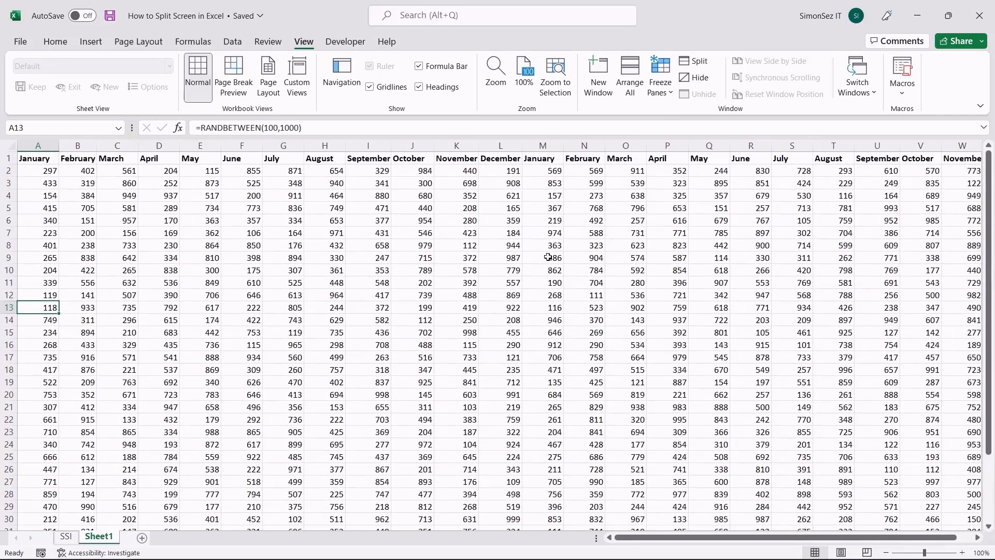
Step: Split Sheet1 vertically before column M, and remove that vertical split
{"action": "left_click", "coordinate": [547, 145]}
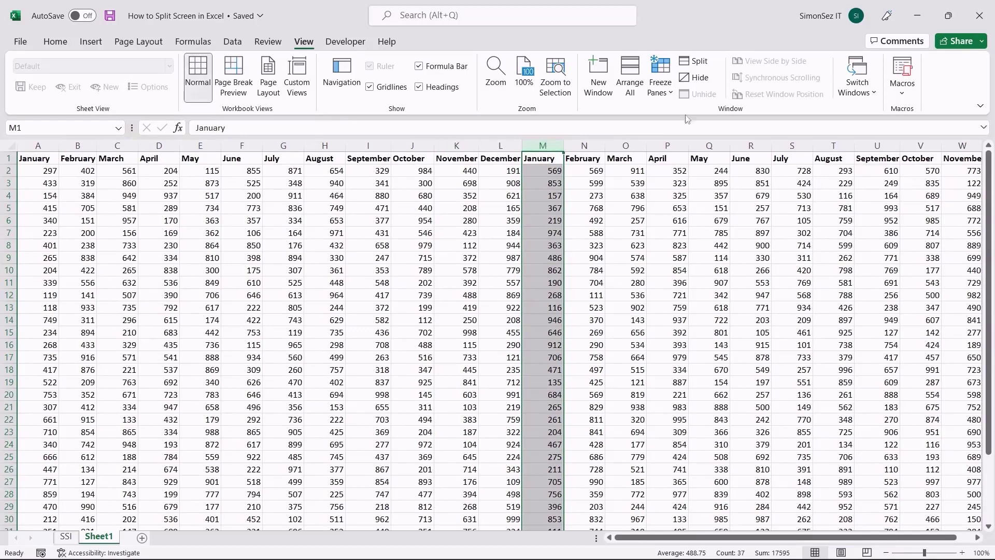
{"action": "left_click", "coordinate": [698, 62]}
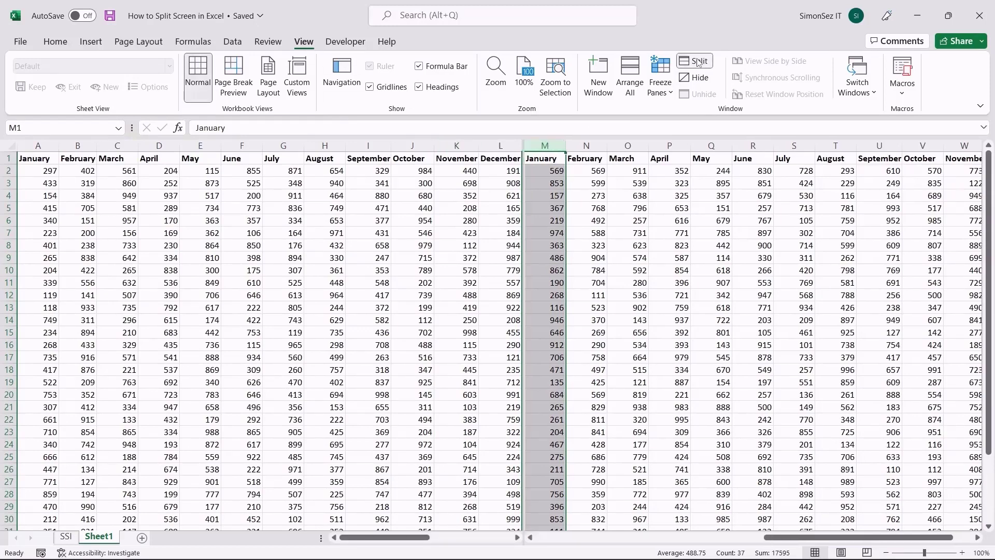
{"action": "left_click", "coordinate": [548, 160]}
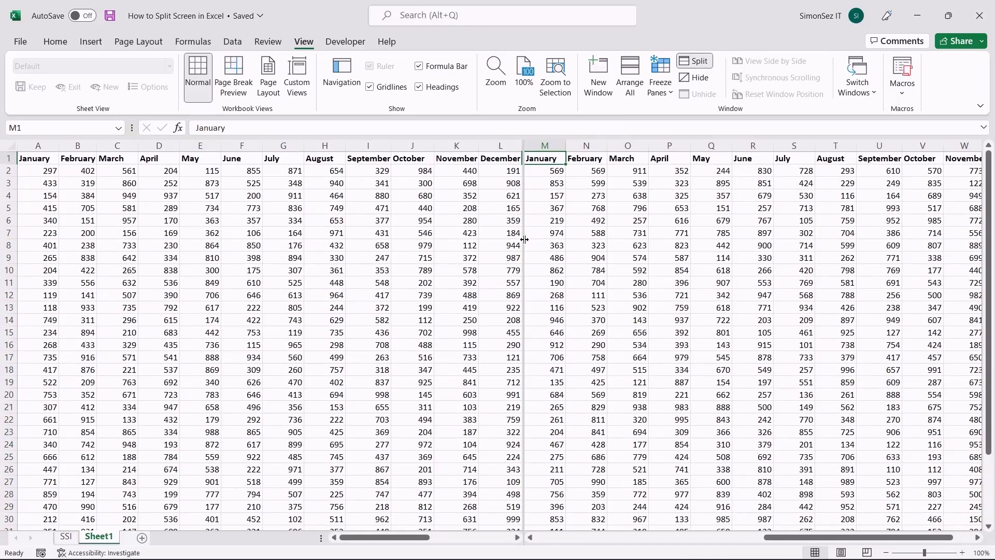
{"action": "left_click", "coordinate": [699, 63]}
{"action": "scroll", "coordinate": [555, 371], "scroll_direction": "down", "scroll_amount": 2}
{"action": "scroll", "coordinate": [554, 371], "scroll_direction": "up", "scroll_amount": 2}
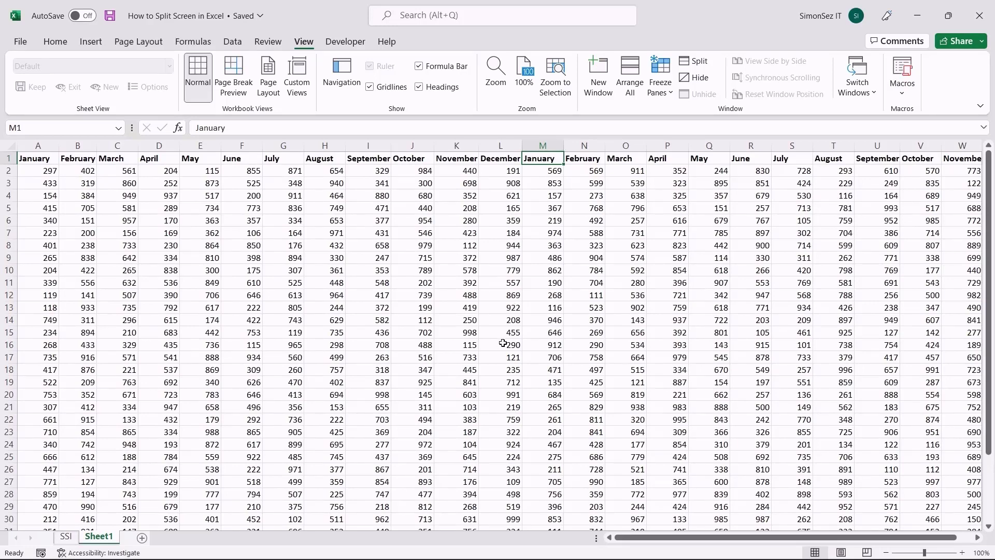
Step: Split Sheet1 into four panes at cell M15, and remove the split after scrolling the panes separately
{"action": "left_click", "coordinate": [549, 335]}
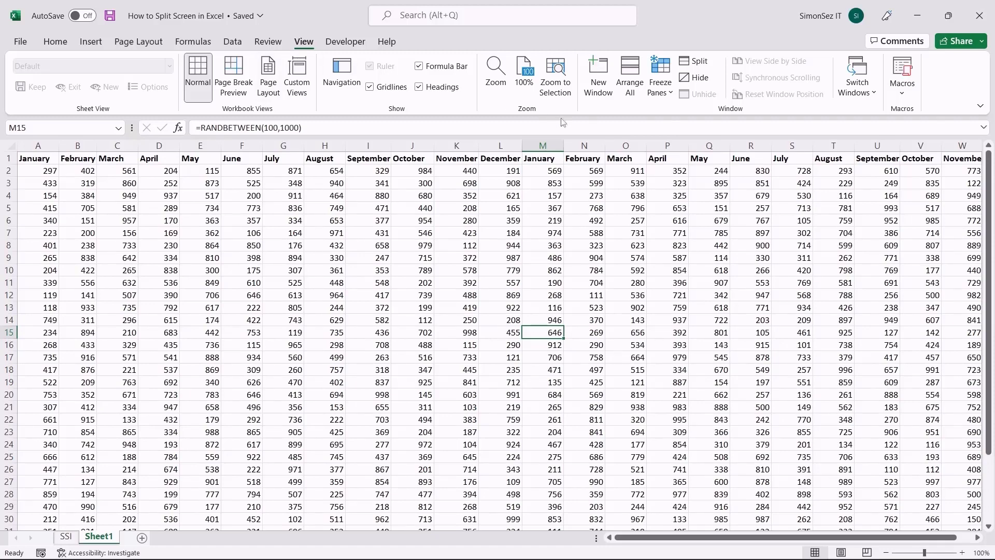
{"action": "left_click", "coordinate": [697, 63]}
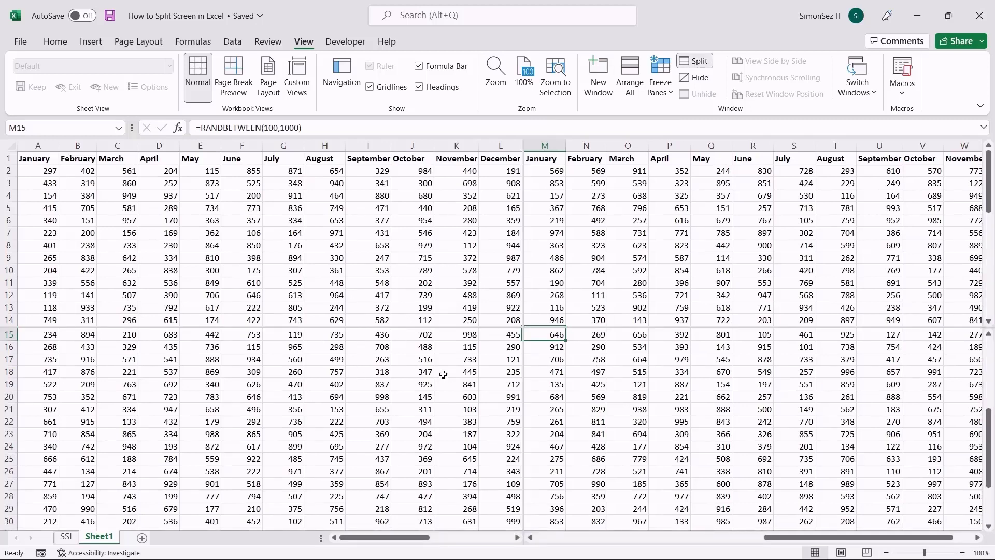
{"action": "scroll", "coordinate": [443, 374], "scroll_direction": "down", "scroll_amount": 3}
{"action": "scroll", "coordinate": [570, 384], "scroll_direction": "up", "scroll_amount": 6}
{"action": "scroll", "coordinate": [601, 295], "scroll_direction": "up", "scroll_amount": 2}
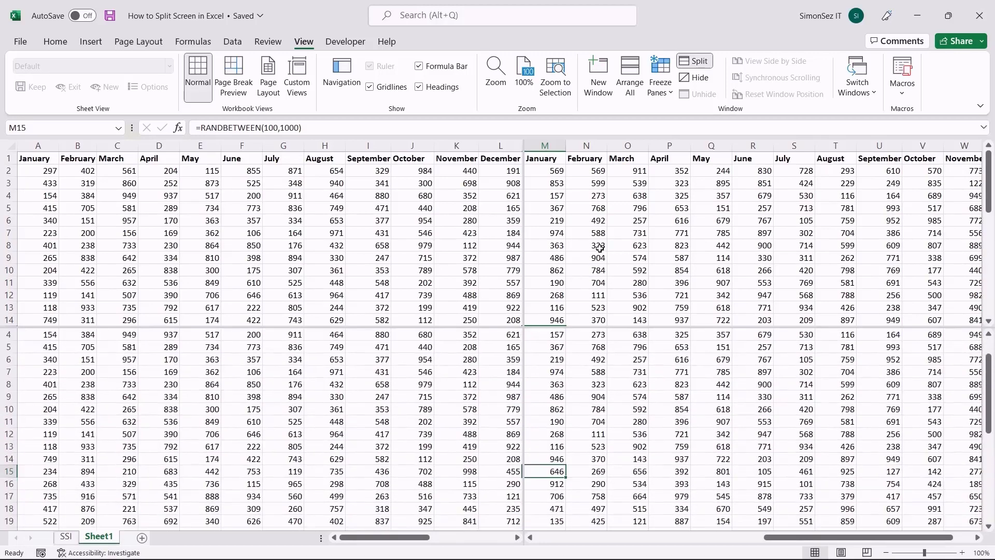
{"action": "scroll", "coordinate": [909, 226], "scroll_direction": "down", "scroll_amount": 3}
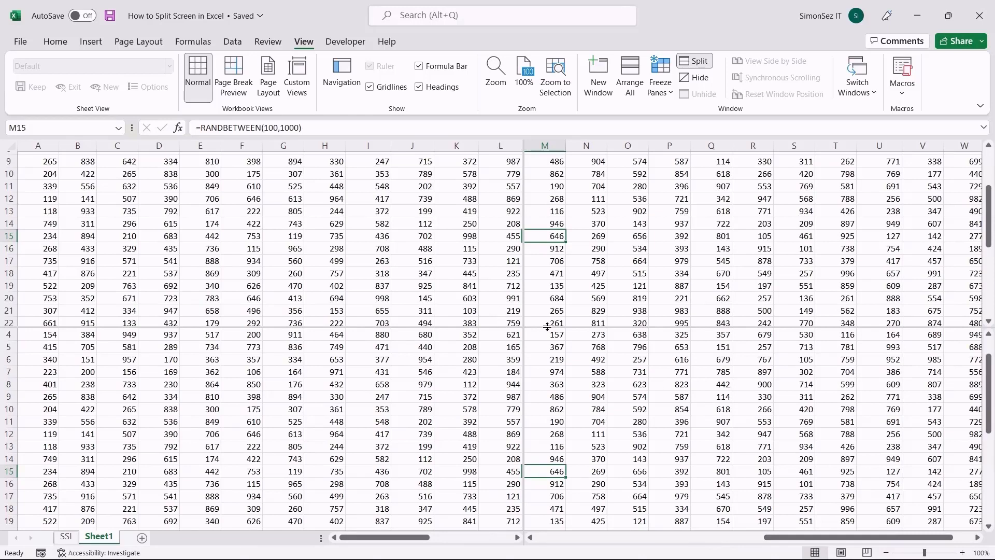
{"action": "left_click", "coordinate": [700, 63]}
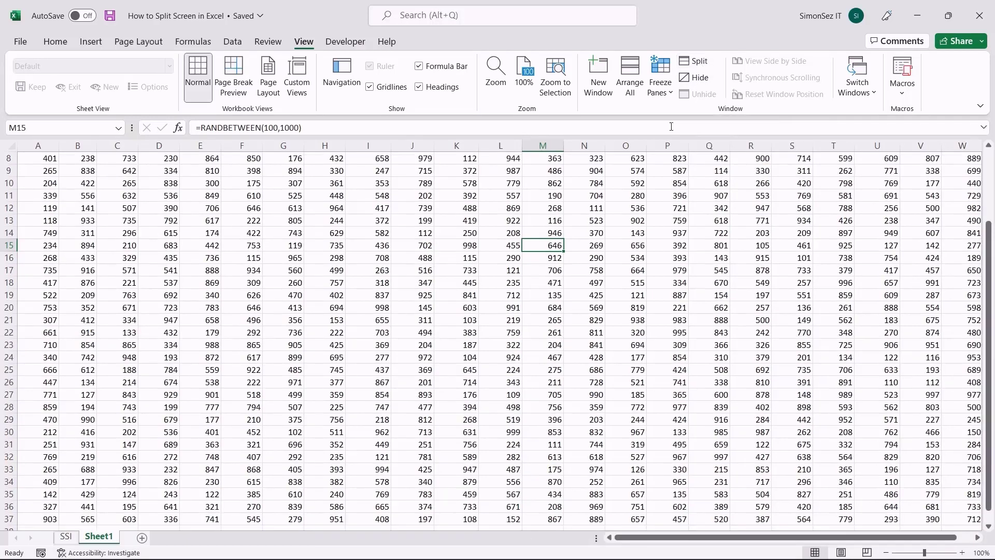